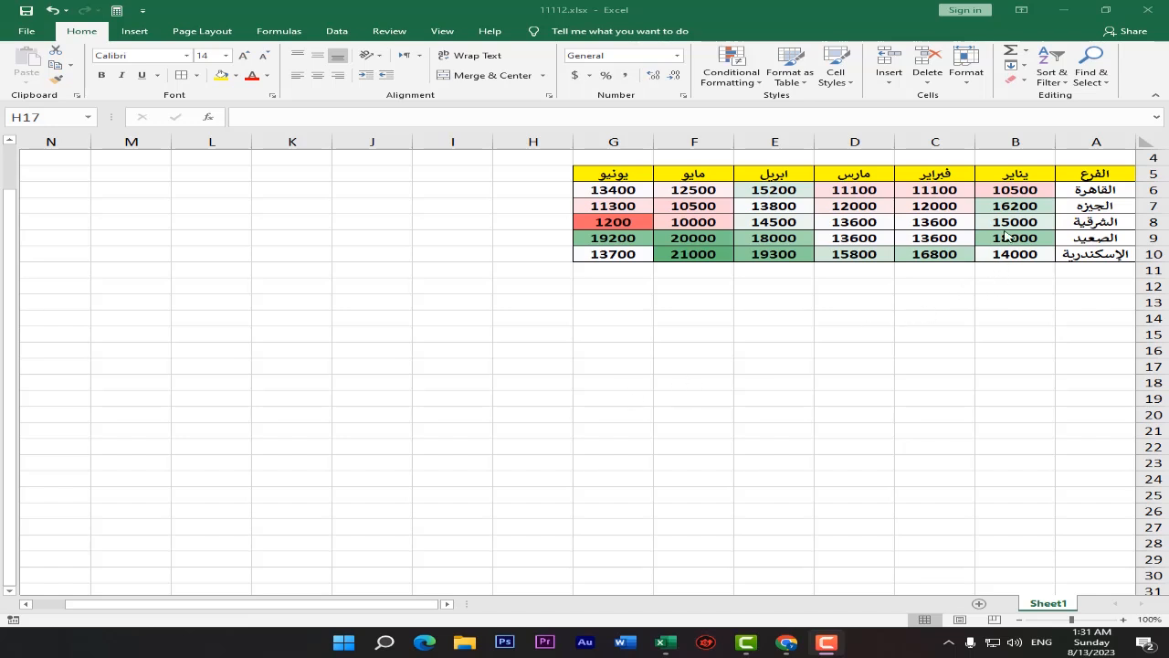
Copy the January value 10500 from cell B6.
{"action": "left_click", "coordinate": [1015, 189]}
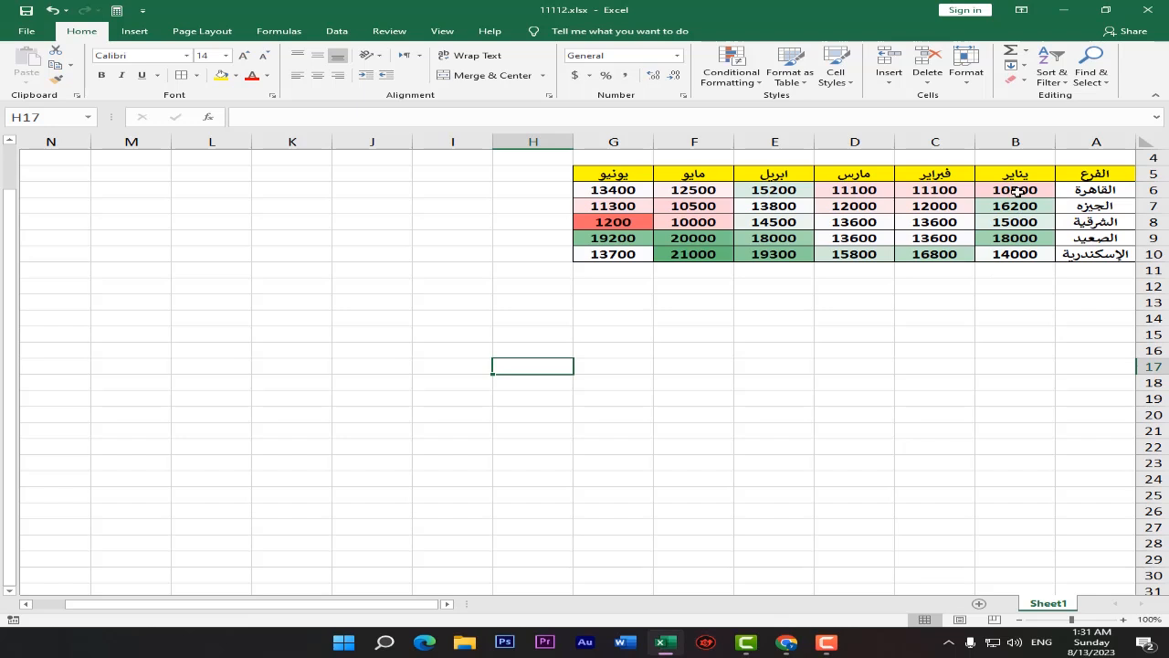
{"action": "left_click", "coordinate": [1016, 190]}
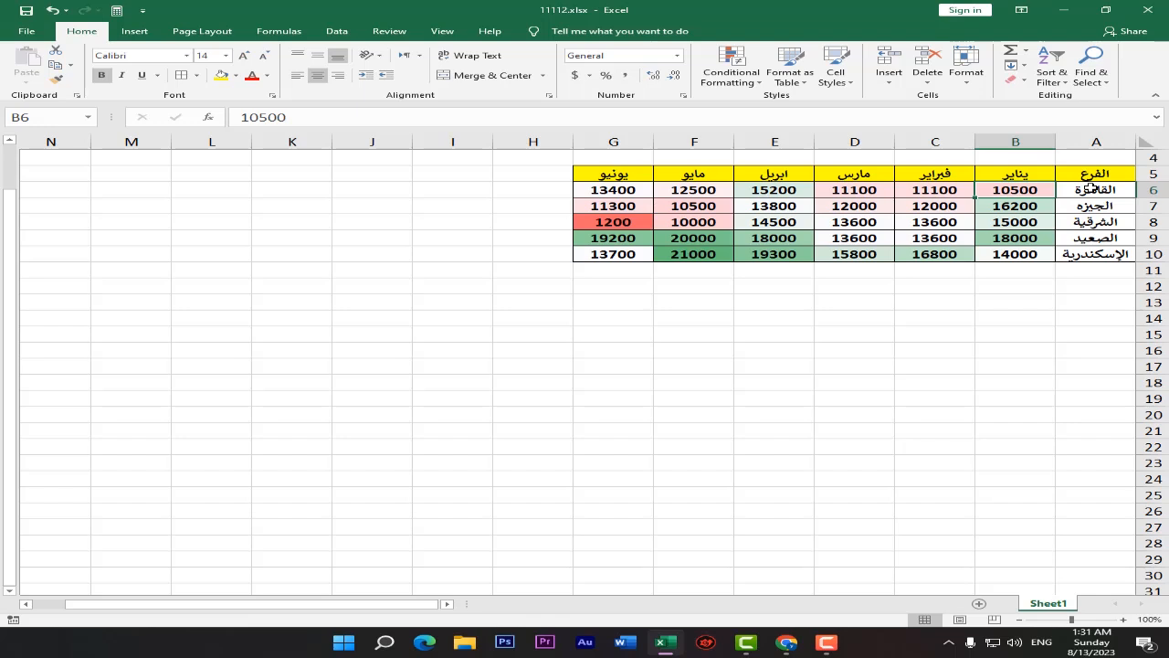
{"action": "right_click", "coordinate": [1006, 189]}
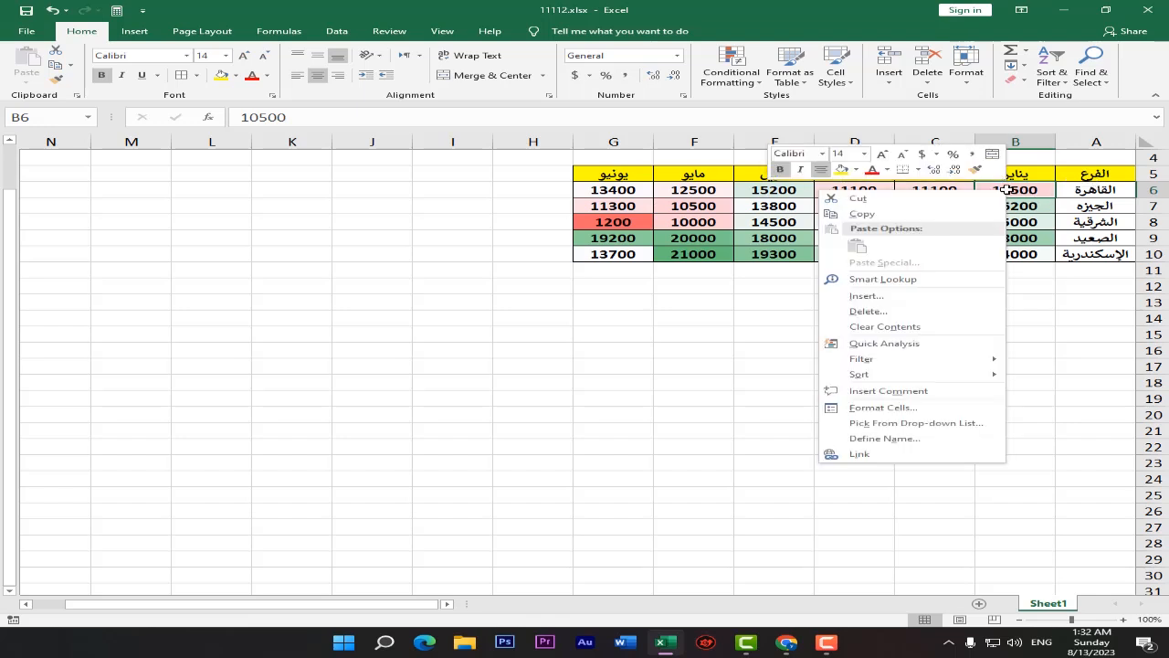
{"action": "left_click", "coordinate": [862, 216]}
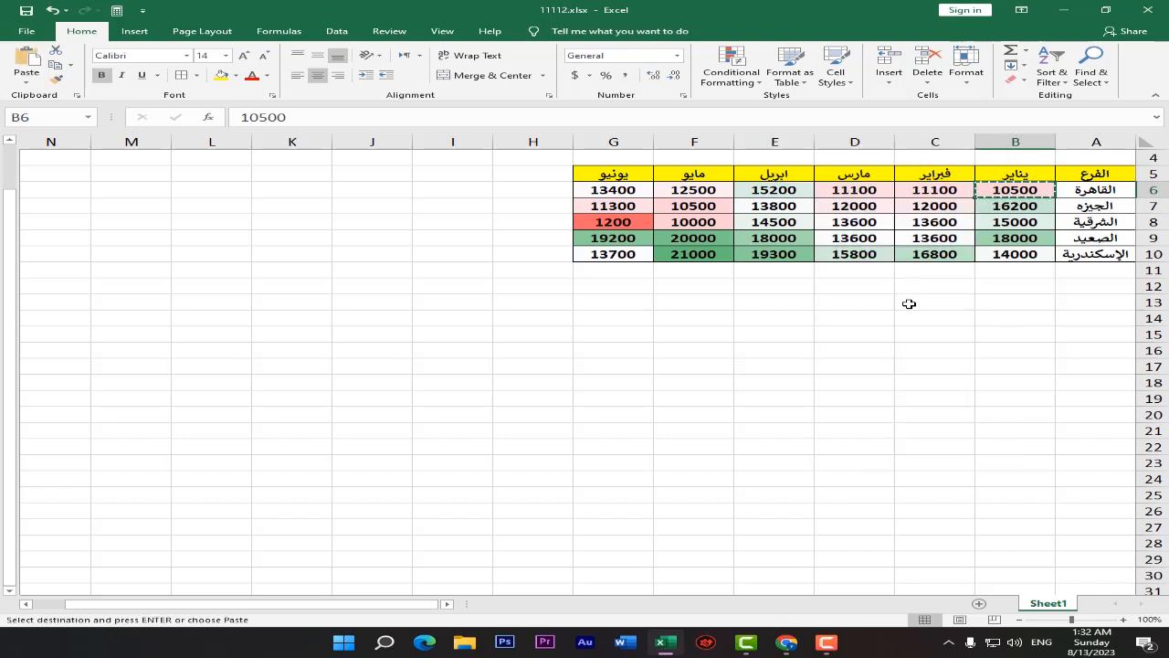
Trial-paste the 10500 into C15, then undo that paste.
{"action": "left_click", "coordinate": [956, 335]}
{"action": "right_click", "coordinate": [946, 337]}
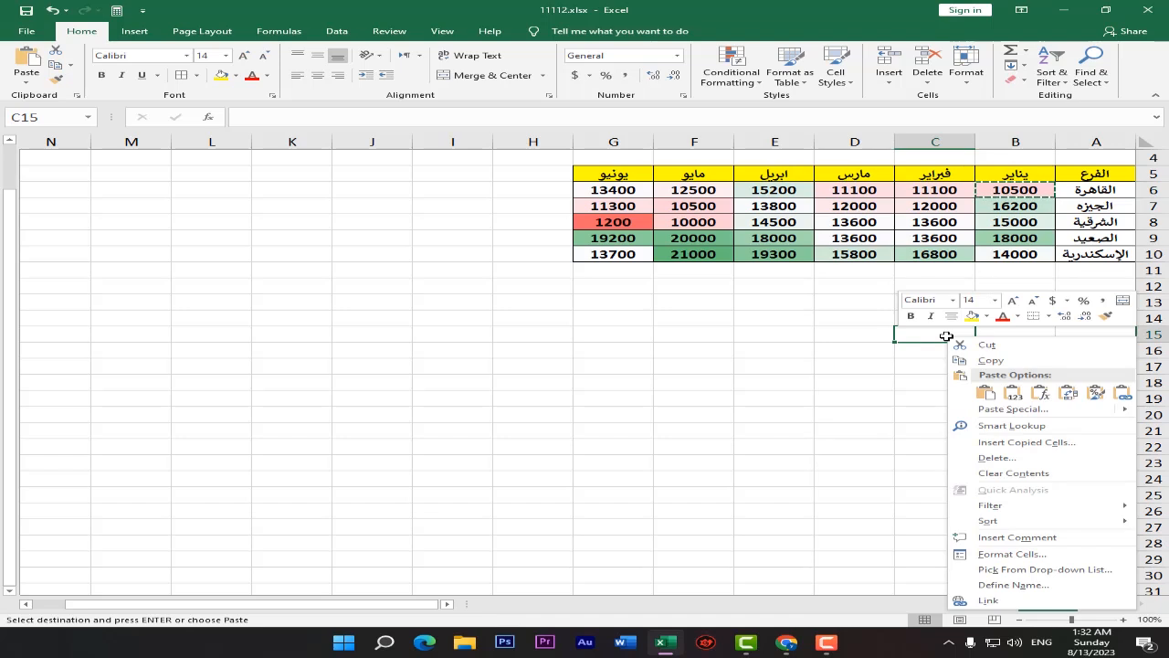
{"action": "left_click", "coordinate": [985, 392]}
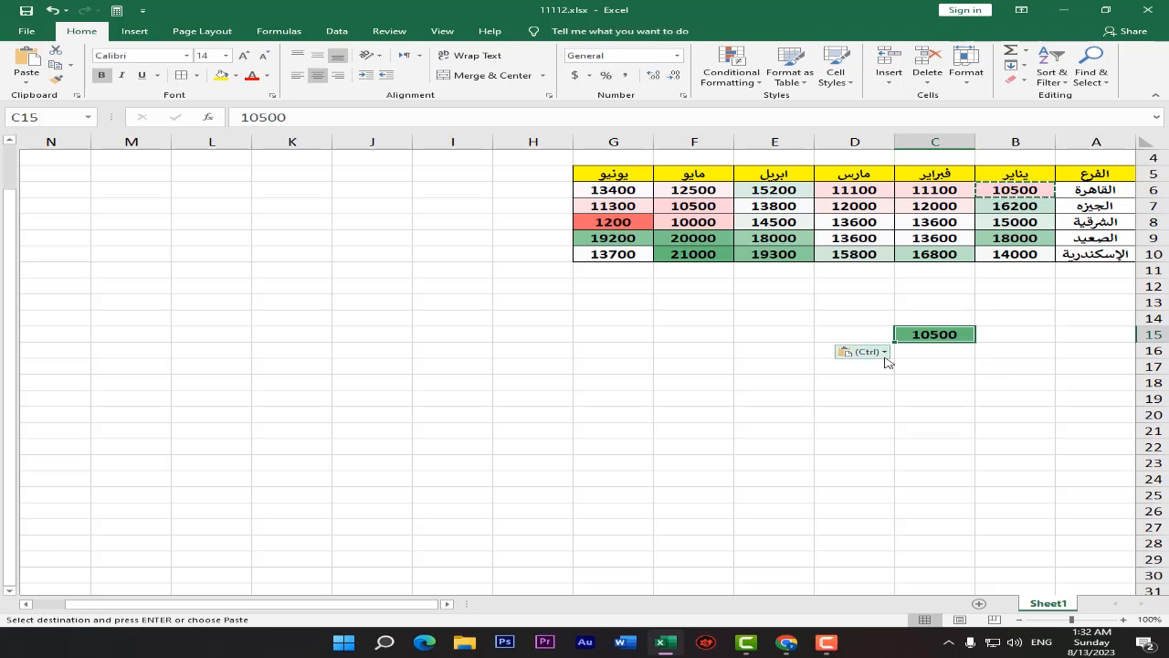
{"action": "key", "text": "ctrl+z"}
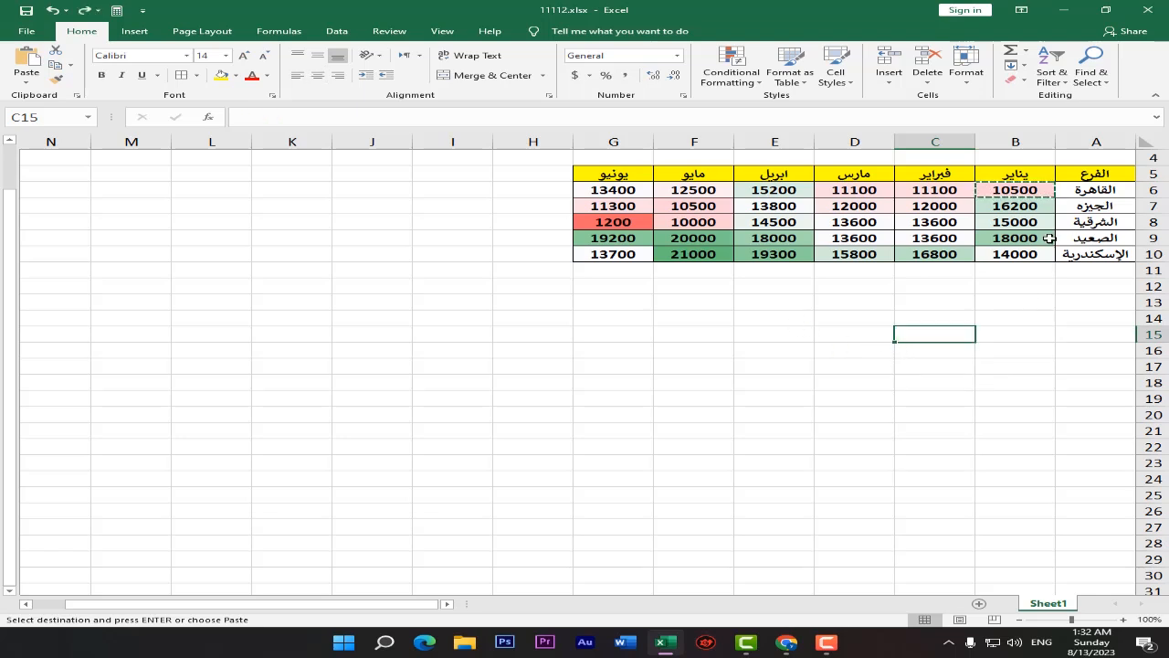
{"action": "left_click", "coordinate": [1016, 195]}
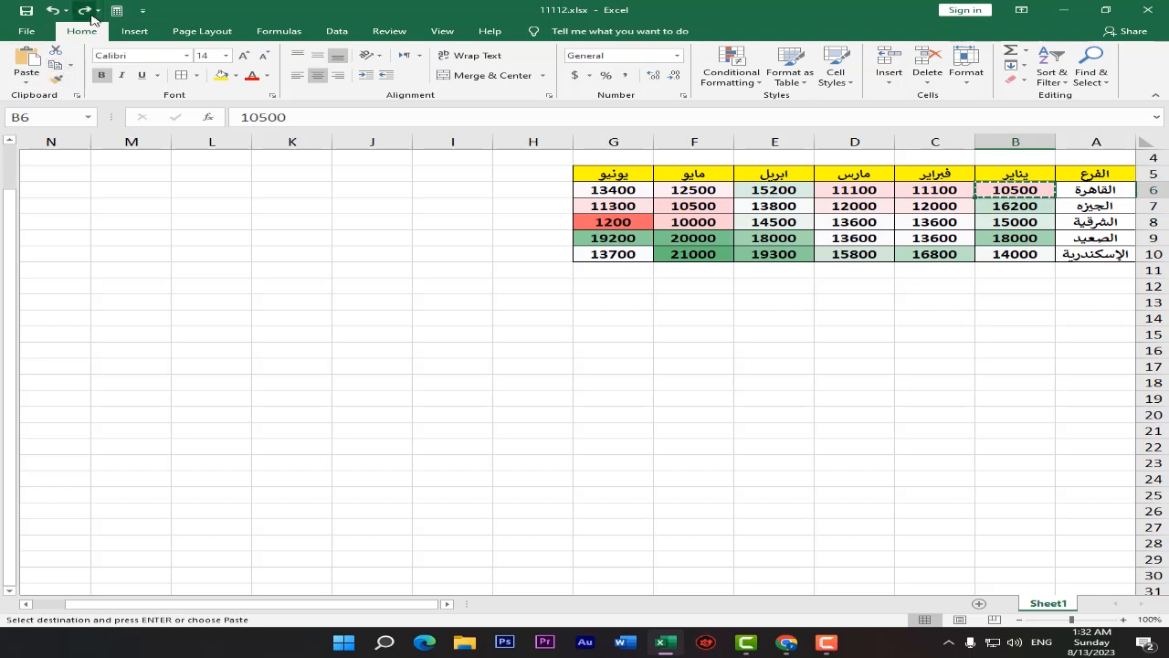
{"action": "left_click", "coordinate": [57, 66]}
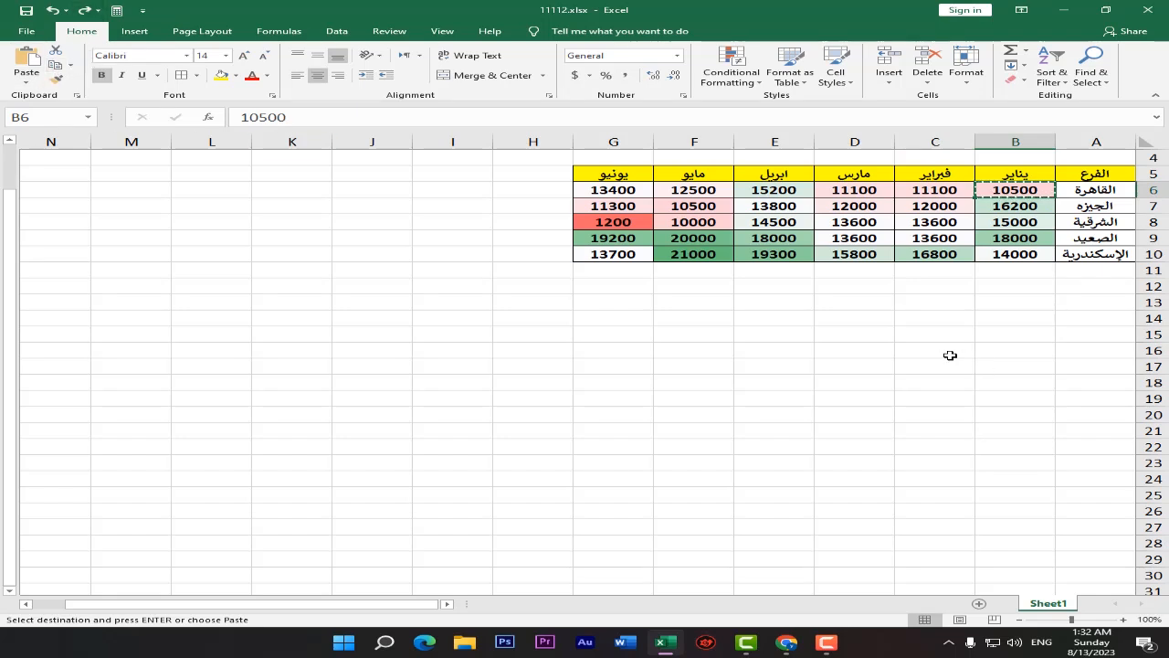
{"action": "left_click", "coordinate": [945, 353]}
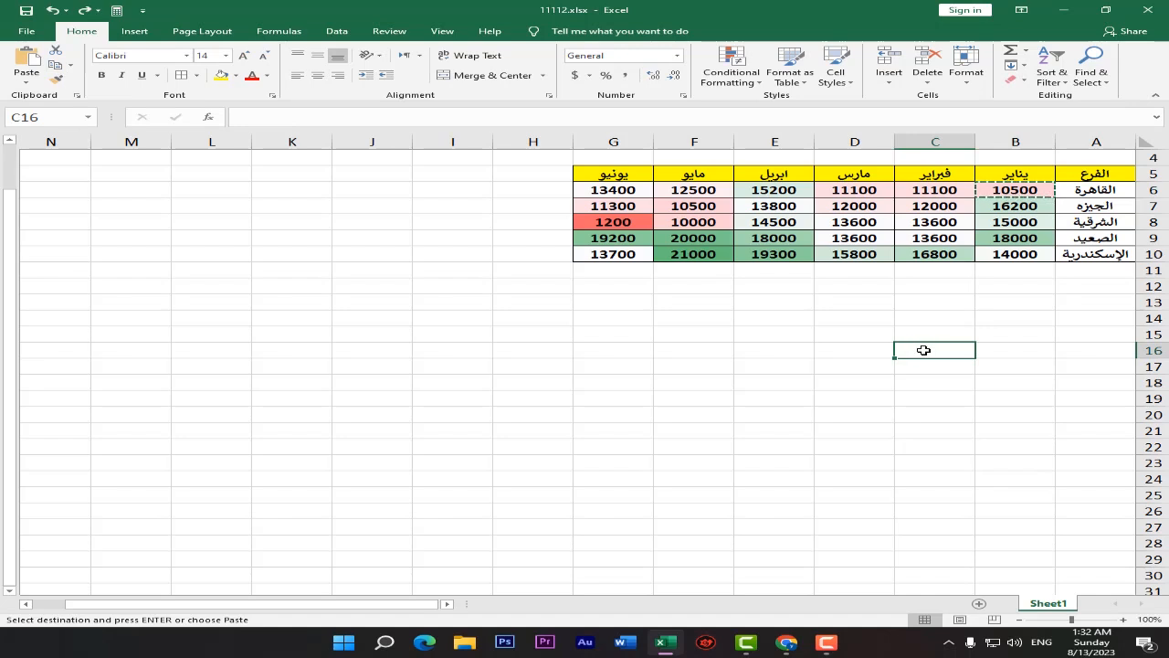
{"action": "left_click", "coordinate": [26, 62]}
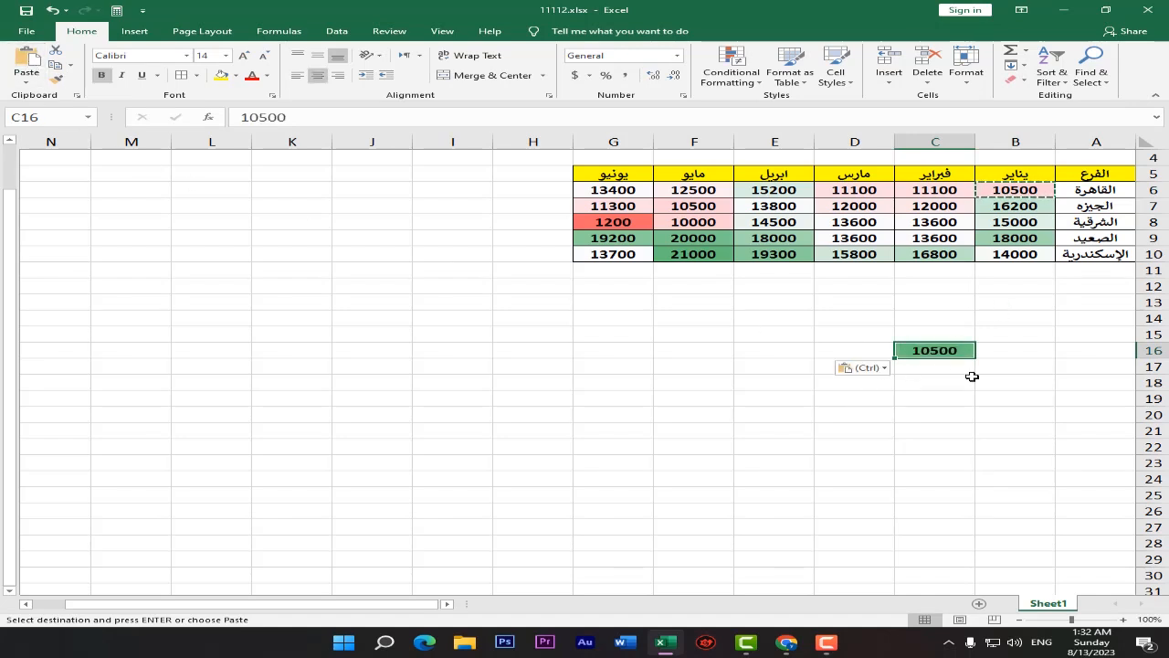
{"action": "key", "text": "ctrl+z"}
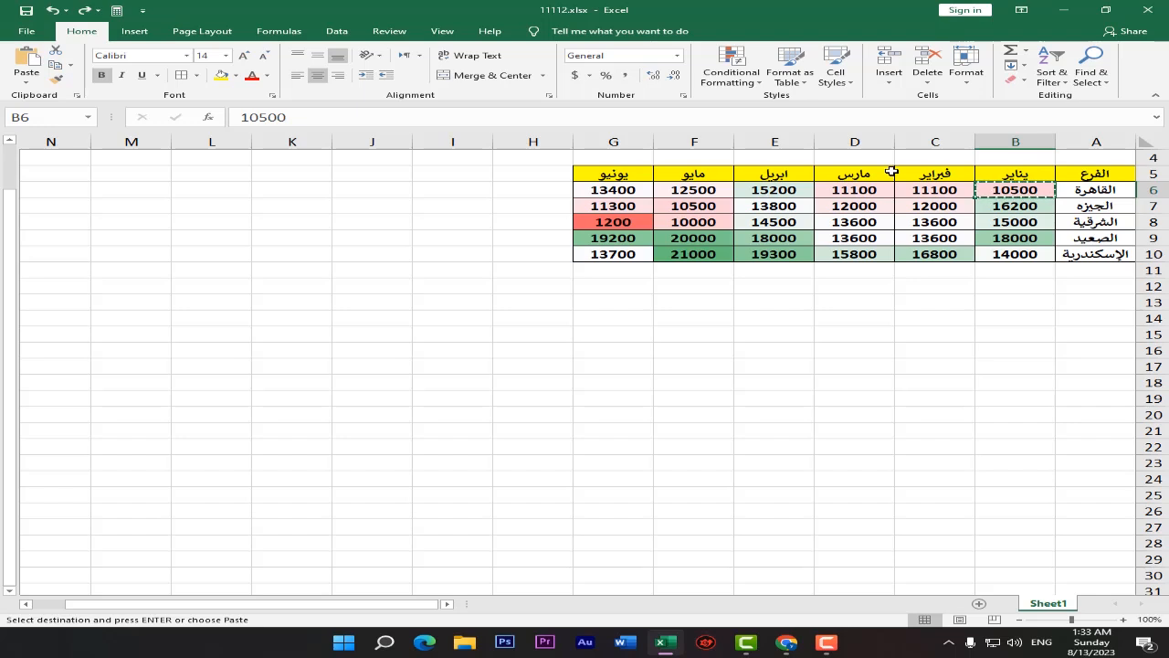
Paste 10500 into cells B14, B16 and B18.
{"action": "left_click", "coordinate": [985, 322]}
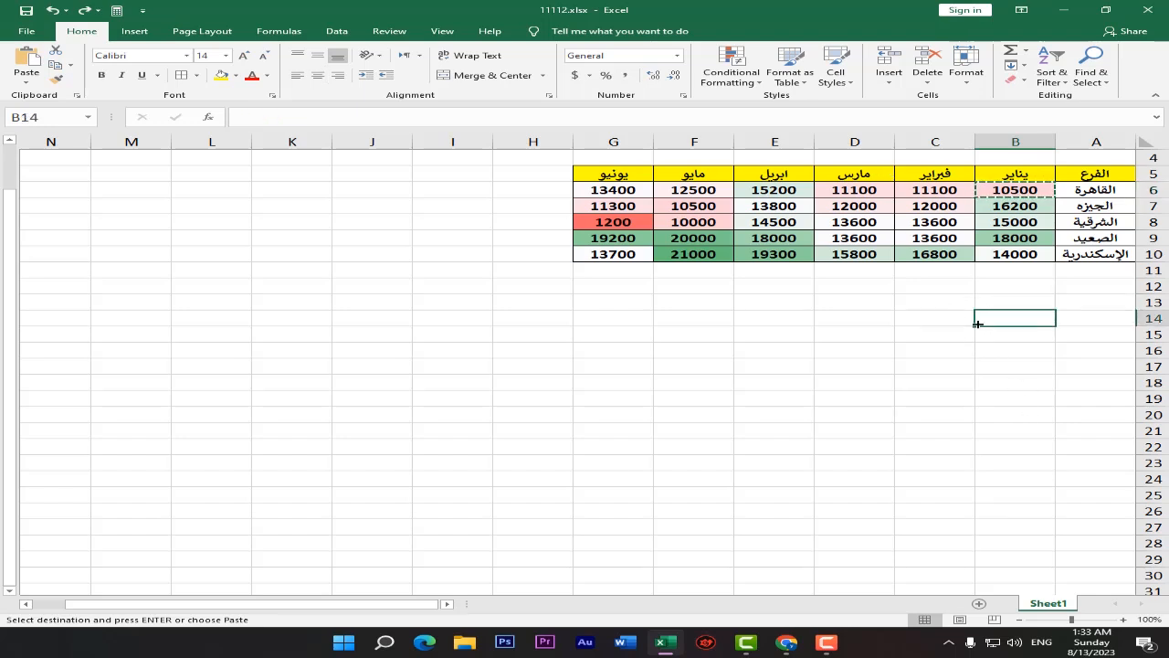
{"action": "key", "text": "ctrl+v"}
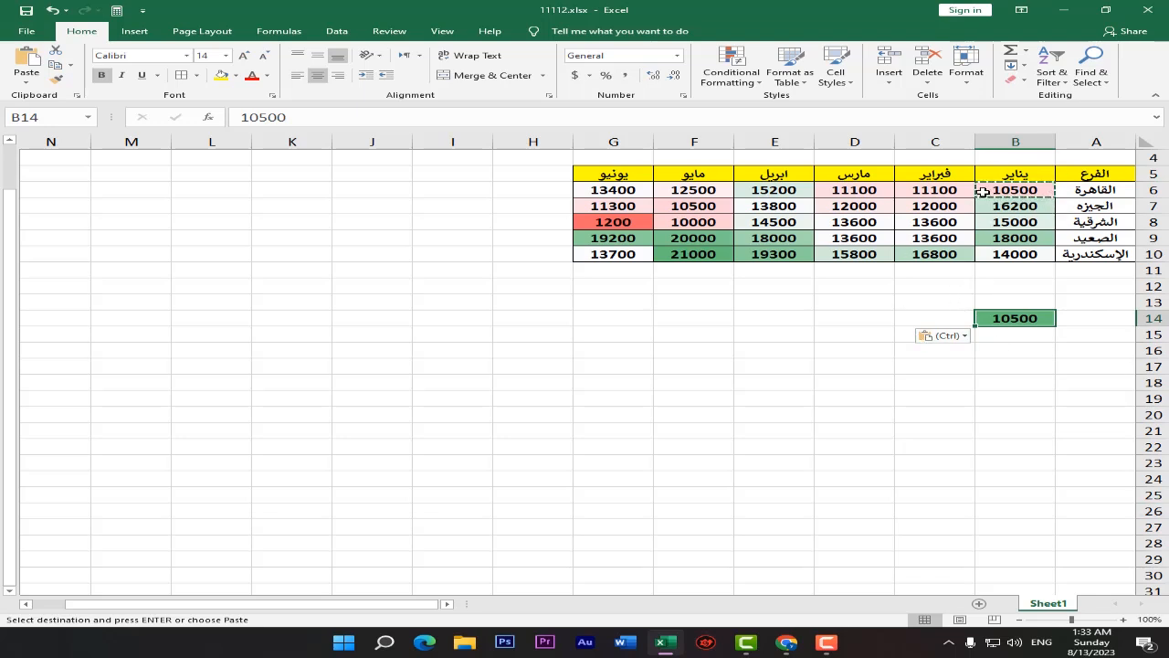
{"action": "left_click", "coordinate": [1019, 347]}
{"action": "key", "text": "ctrl+v"}
{"action": "left_click", "coordinate": [1015, 384]}
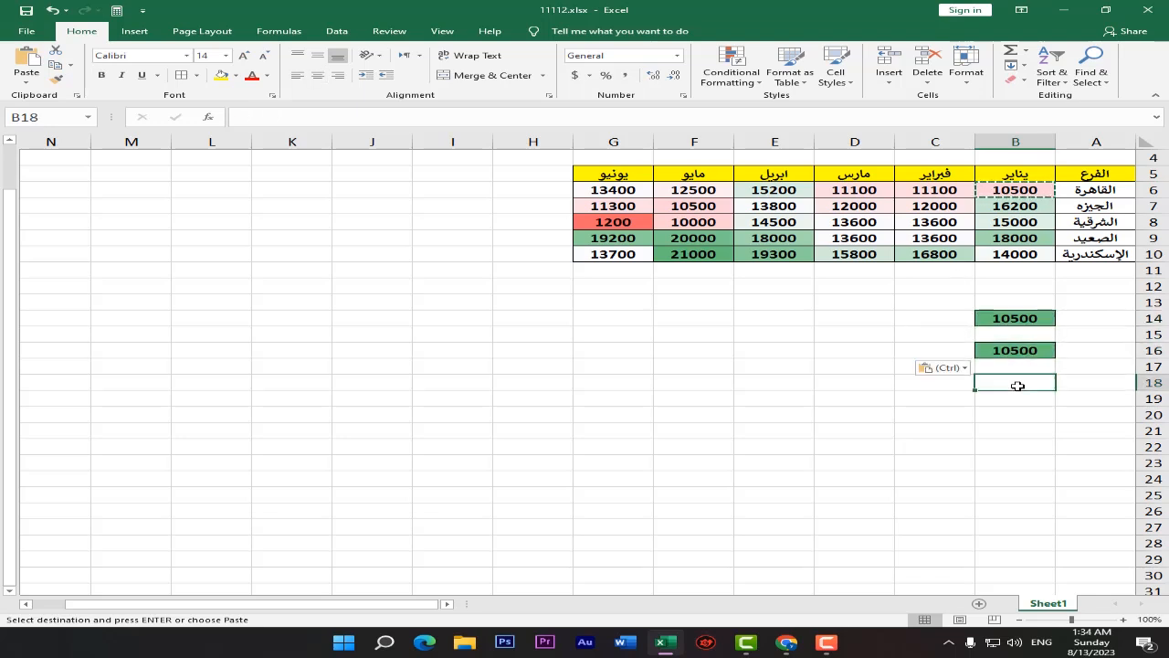
{"action": "key", "text": "ctrl+v"}
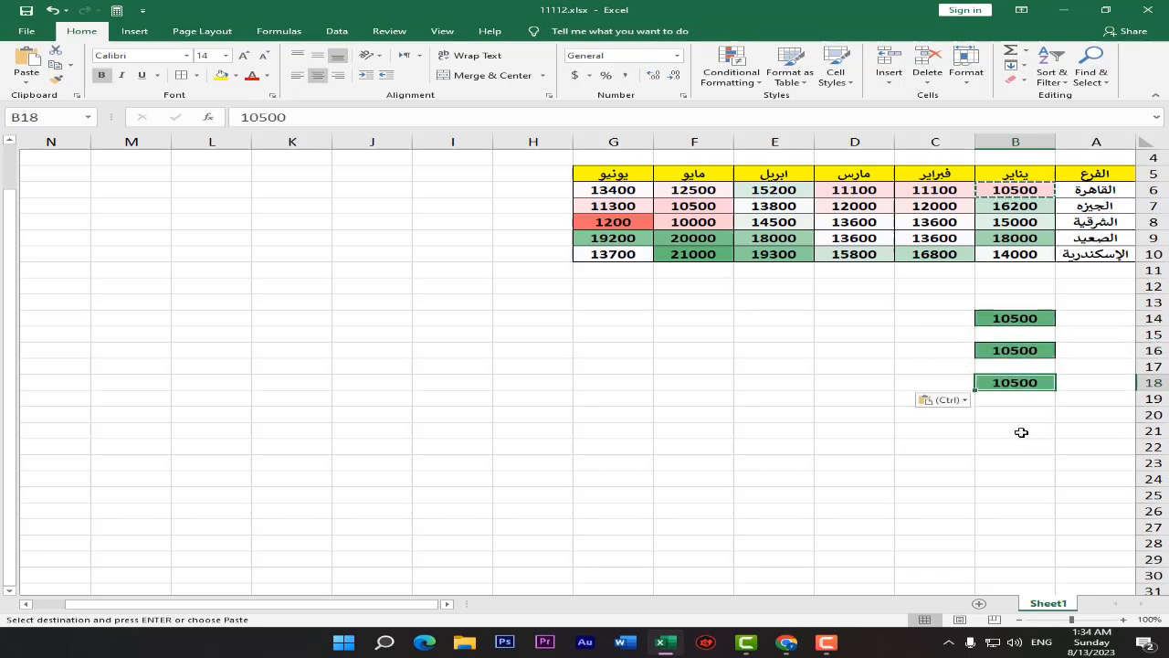
Paste 10500 into every cell of D14:D20, plus E14 and E16.
{"action": "left_click_drag", "start_coordinate": [871, 323], "coordinate": [873, 412]}
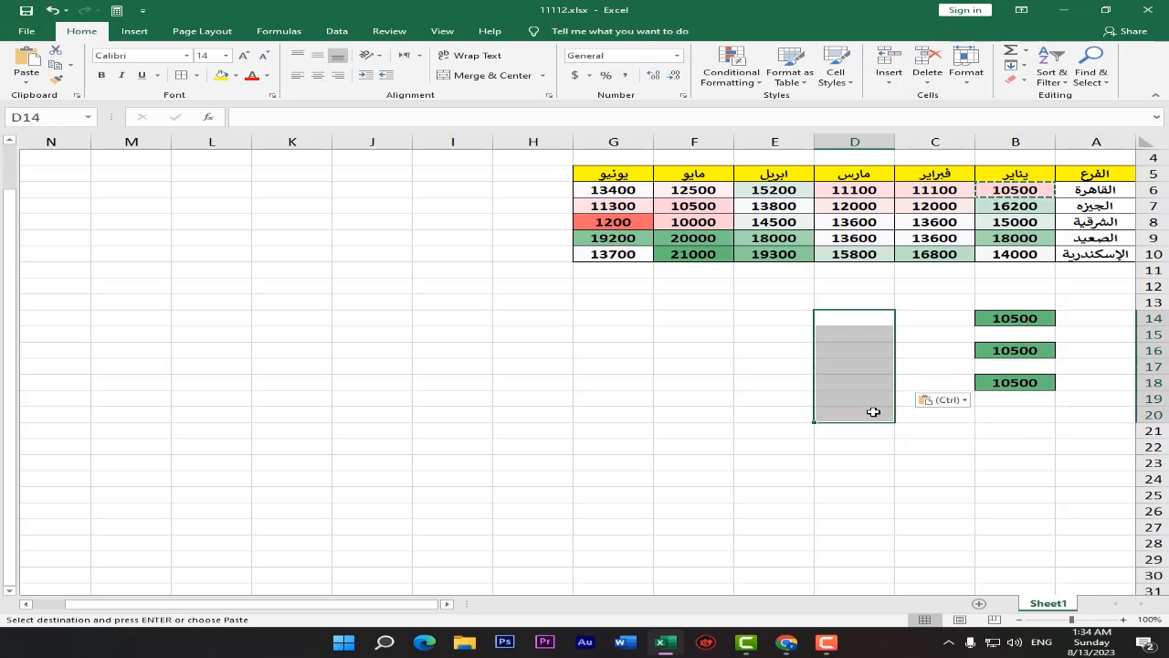
{"action": "key", "text": "ctrl+v"}
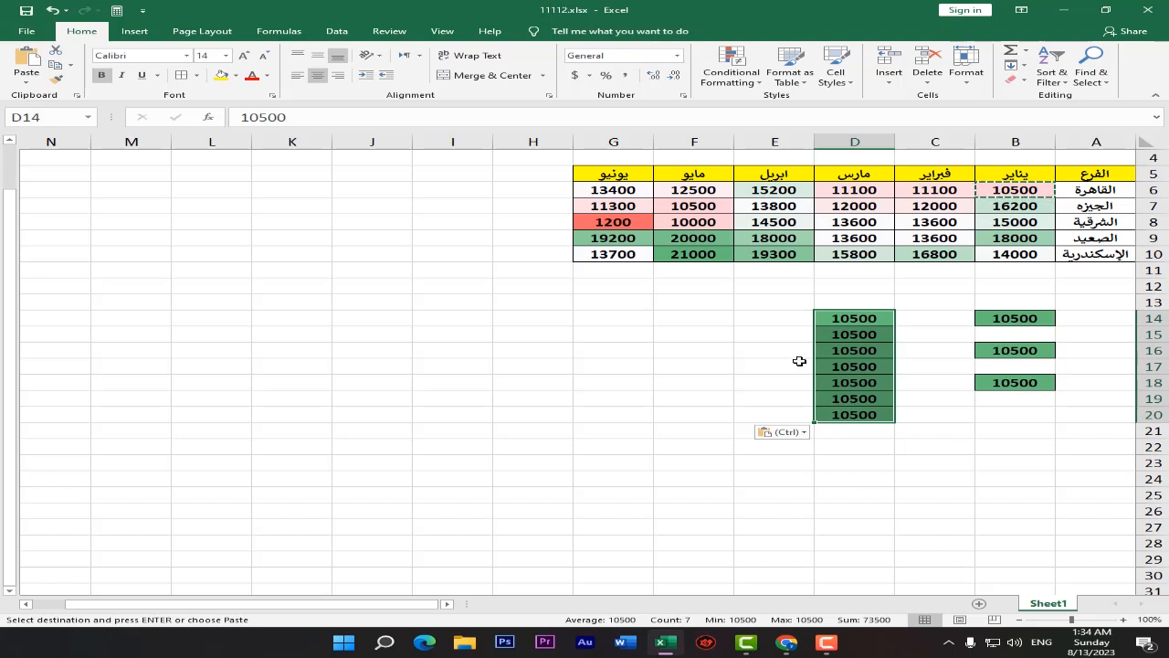
{"action": "left_click", "coordinate": [784, 320]}
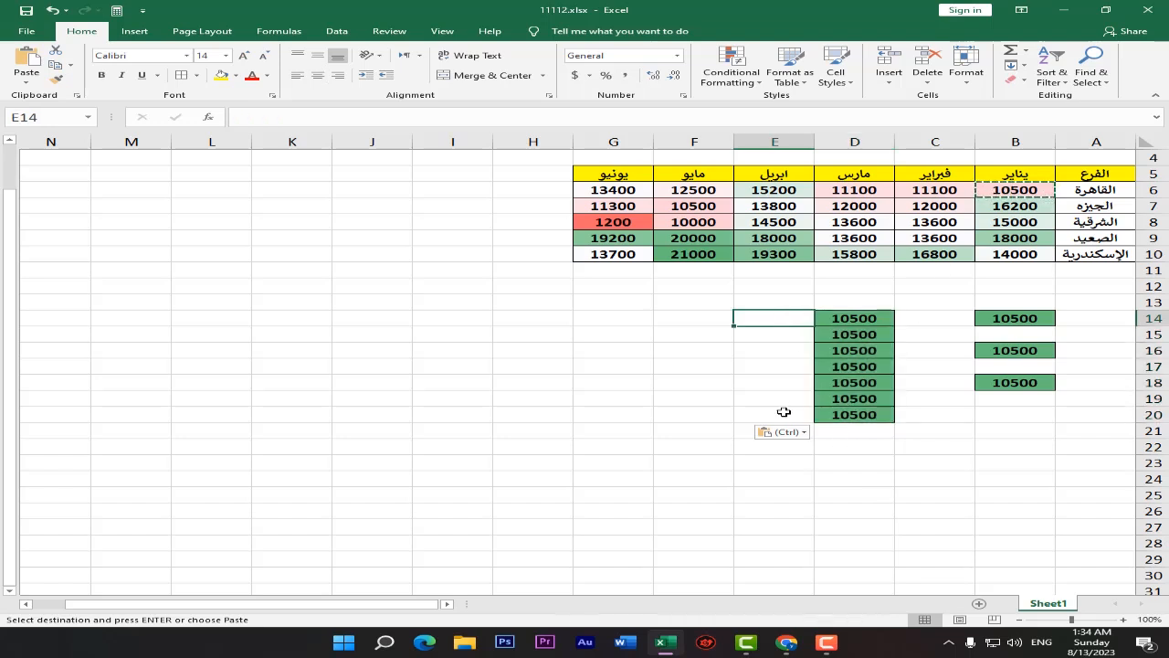
{"action": "key", "text": "ctrl+v"}
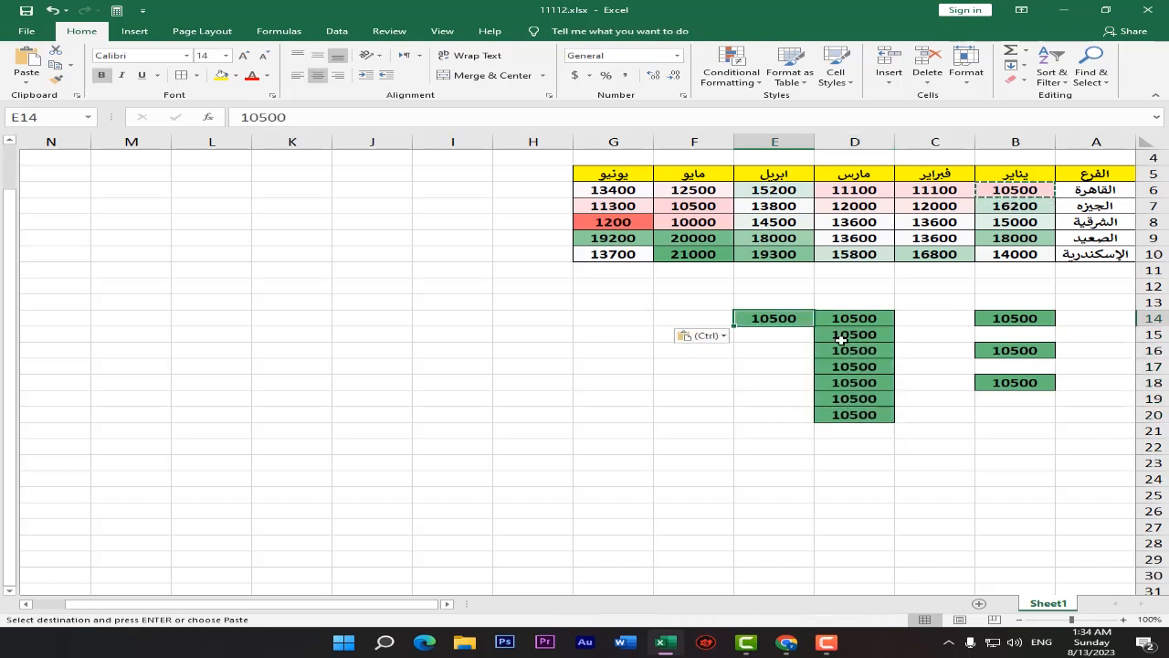
{"action": "left_click", "coordinate": [770, 350]}
{"action": "key", "text": "ctrl+v"}
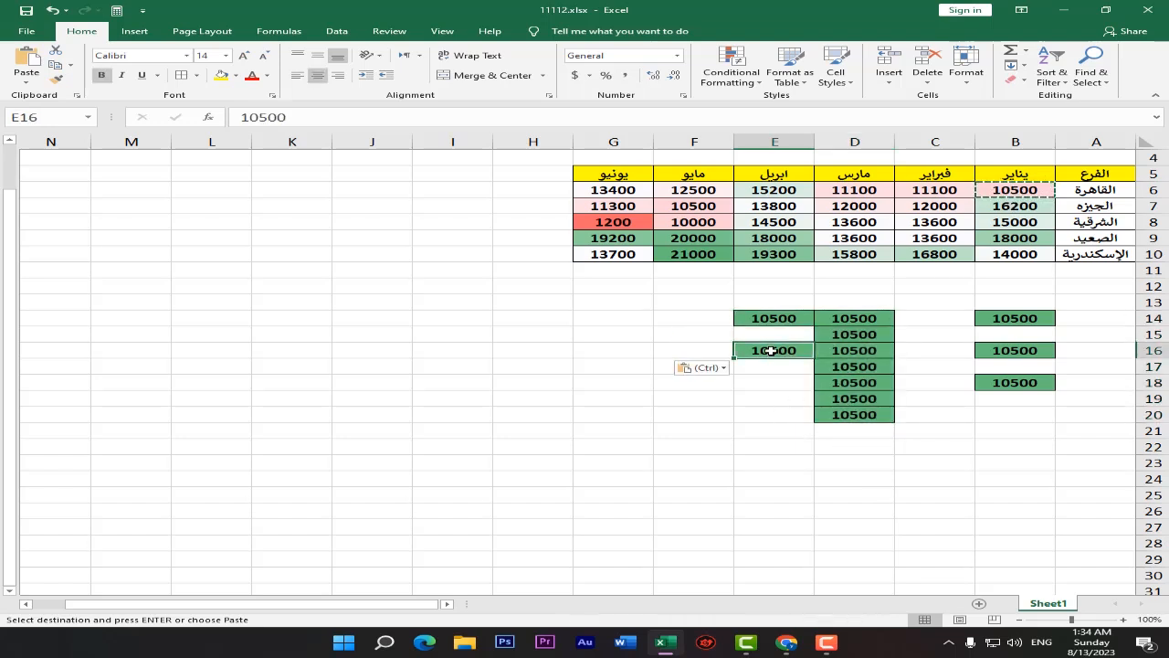
End copy mode and leave cell G15 without changing it.
{"action": "left_click", "coordinate": [698, 338]}
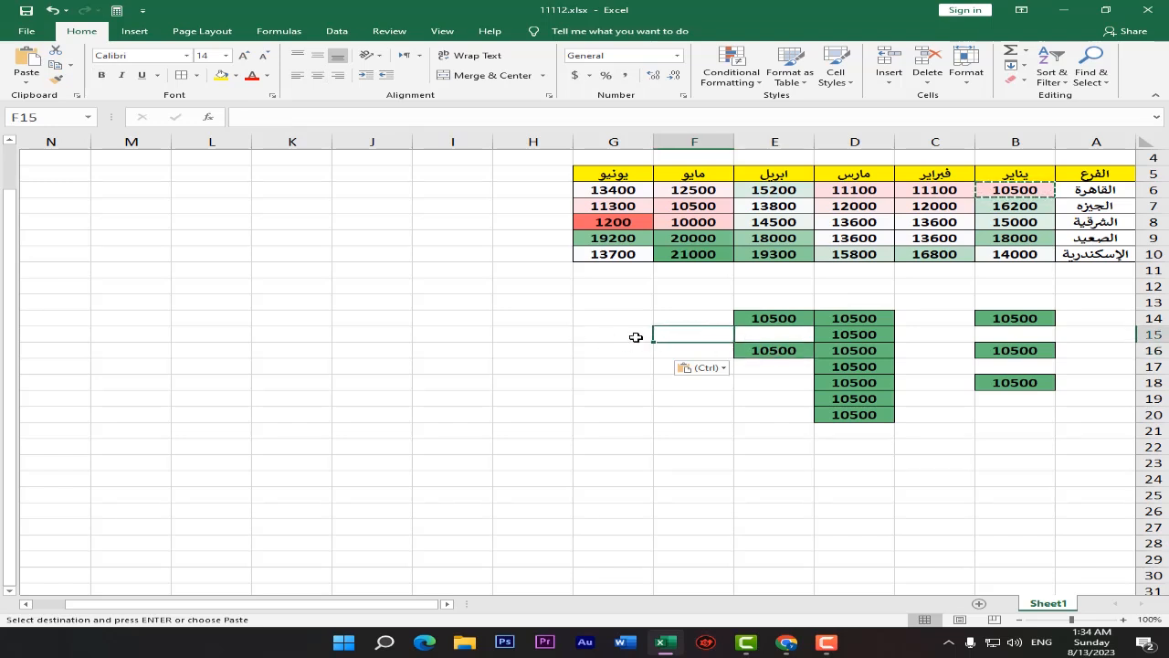
{"action": "key", "text": "Escape"}
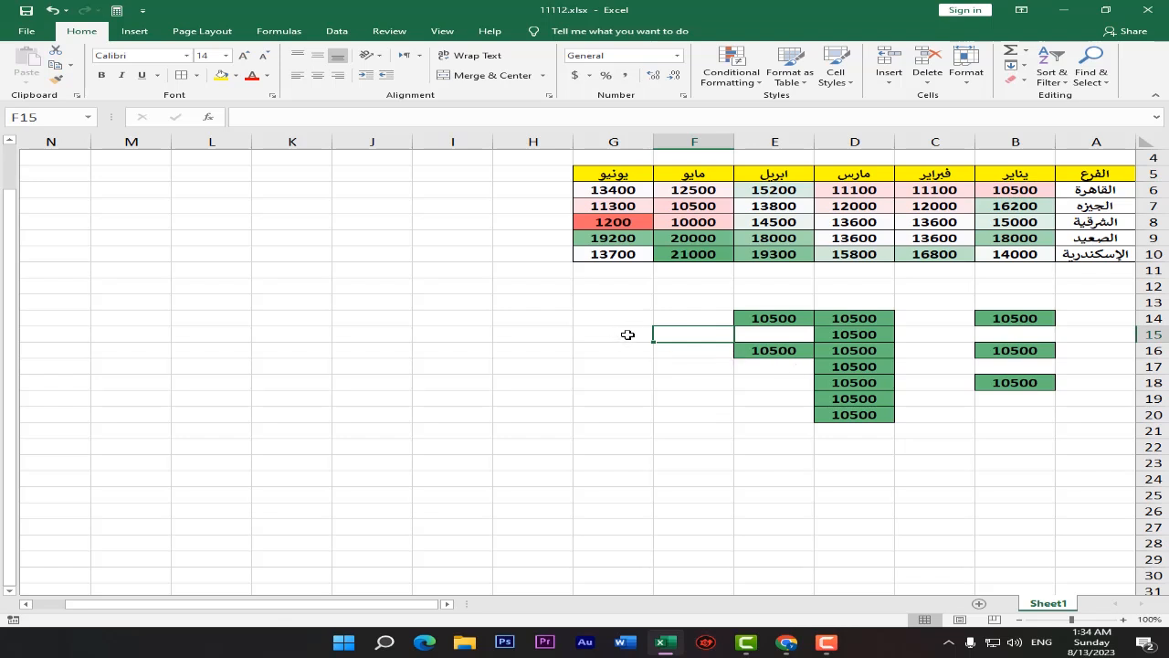
{"action": "left_click", "coordinate": [627, 334]}
{"action": "double_click", "coordinate": [627, 334]}
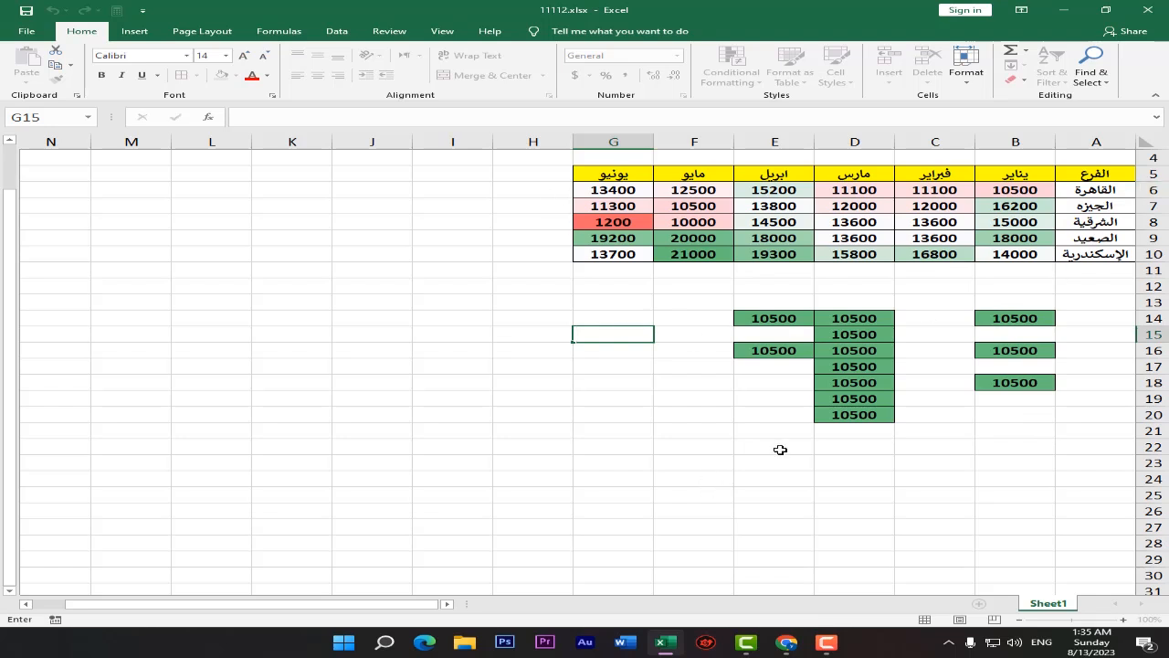
{"action": "key", "text": "Escape"}
Undo the 10500 pastes and copy the full sales table A5:G10.
{"action": "key", "text": "ctrl+z"}
{"action": "key", "text": "ctrl+z"}
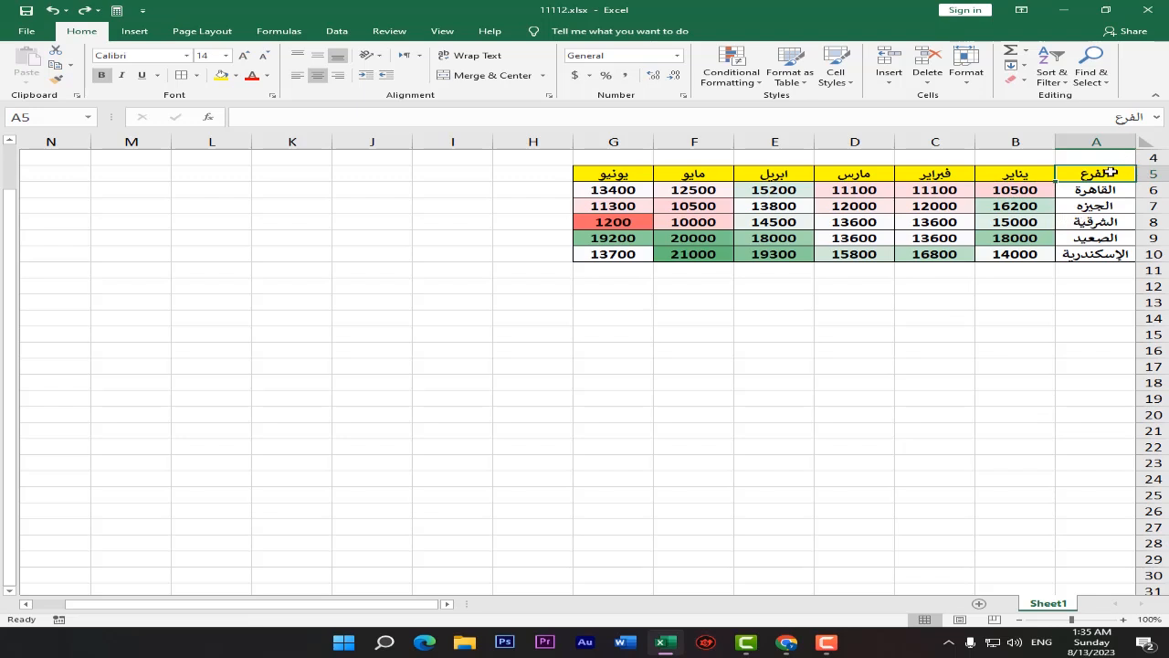
{"action": "left_click_drag", "start_coordinate": [1110, 172], "coordinate": [637, 265]}
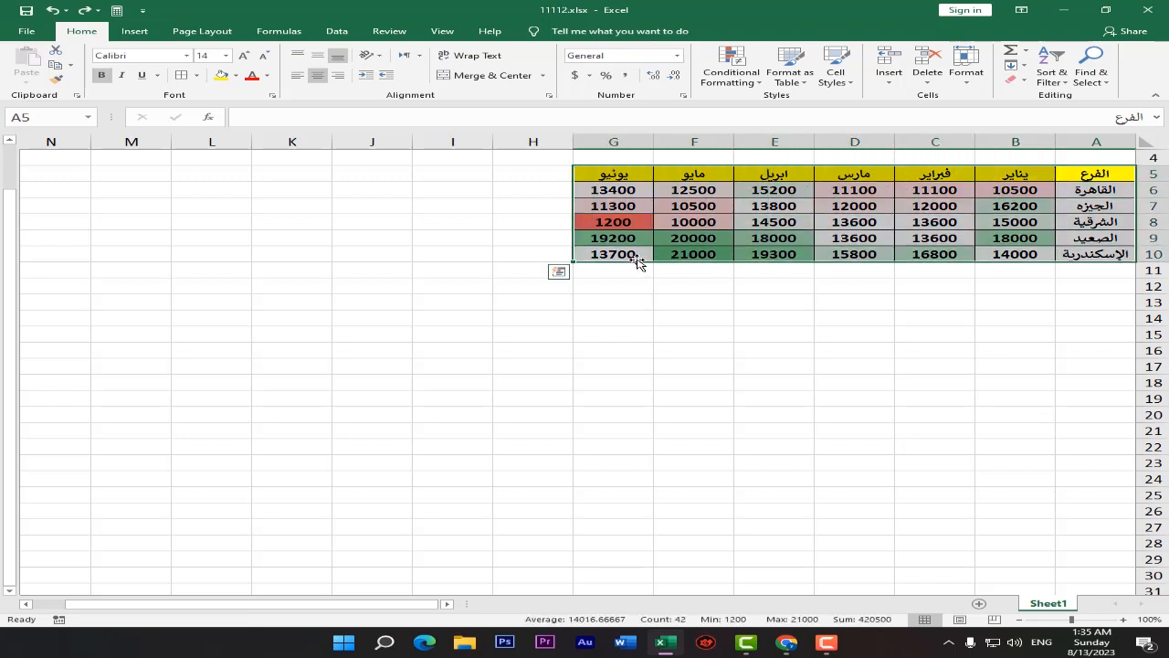
{"action": "key", "text": "ctrl+c"}
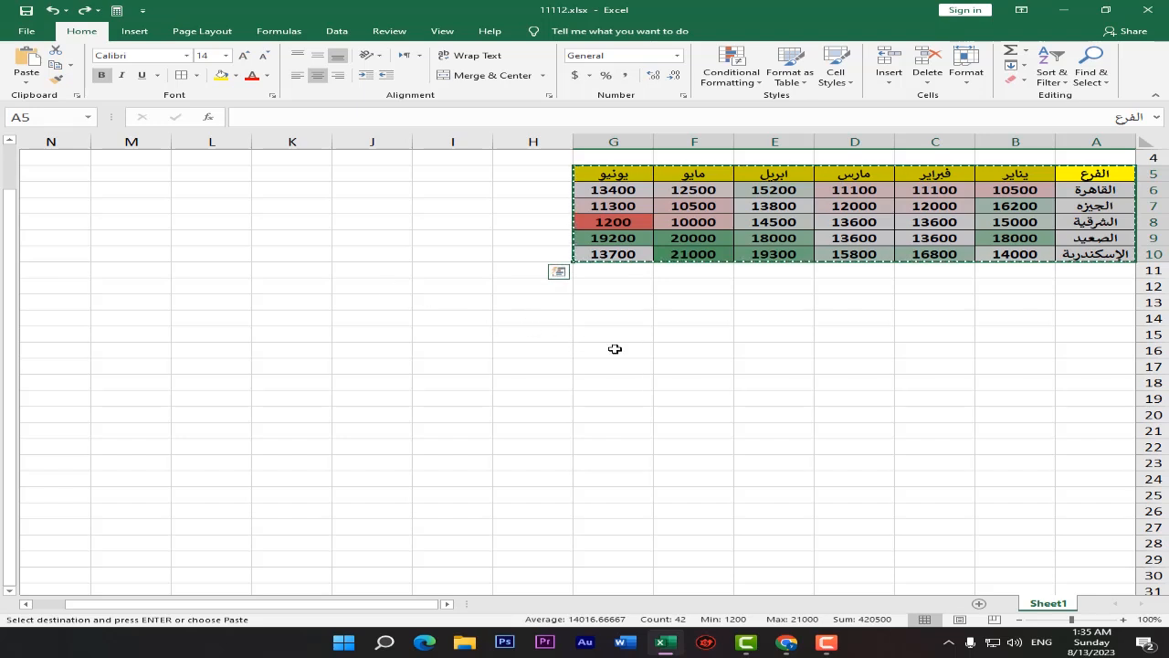
{"action": "left_click", "coordinate": [506, 332]}
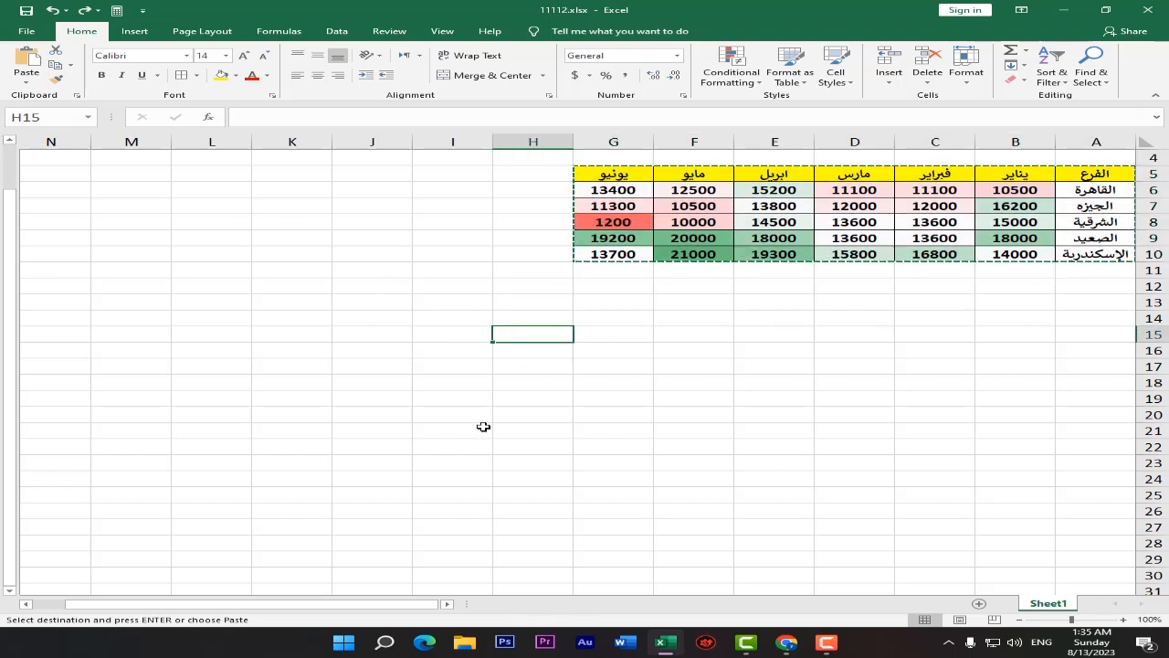
Trial-paste the table at I16, then undo it and cancel the copy.
{"action": "left_click", "coordinate": [453, 346]}
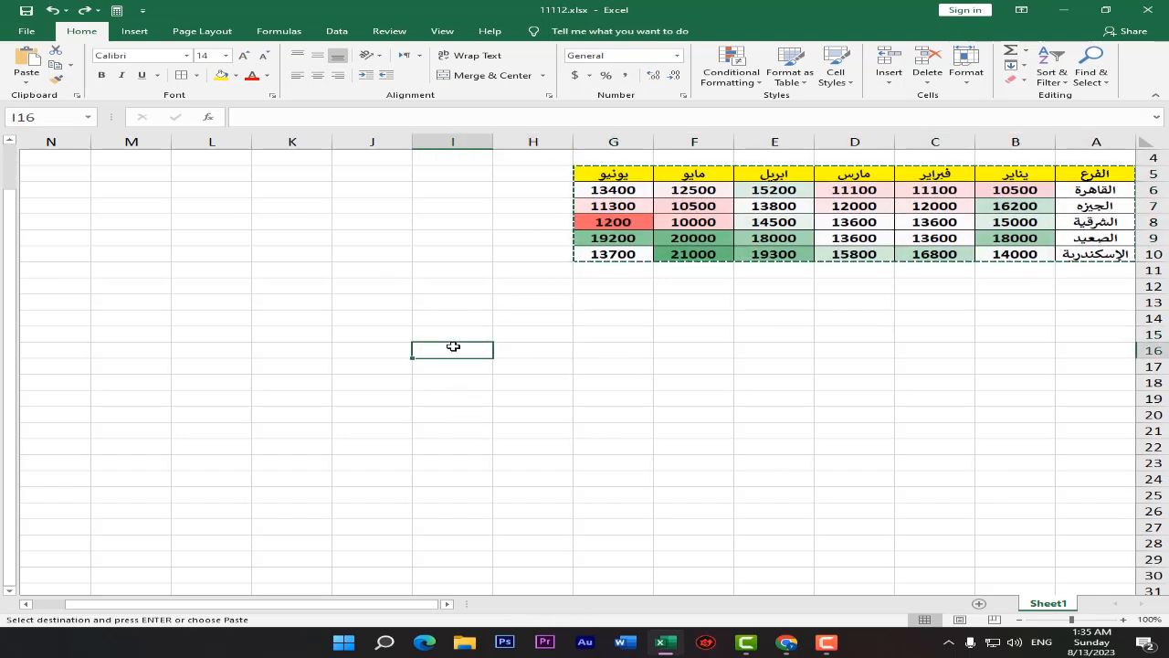
{"action": "key", "text": "ctrl+v"}
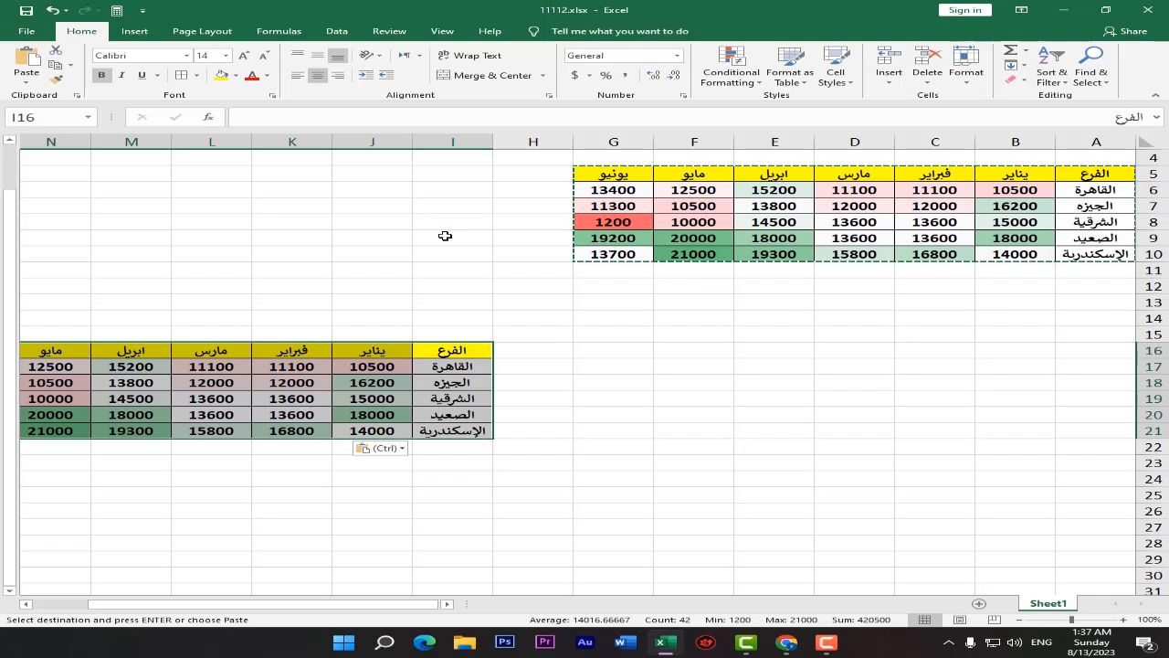
{"action": "key", "text": "ctrl"}
{"action": "key", "text": "ctrl+z"}
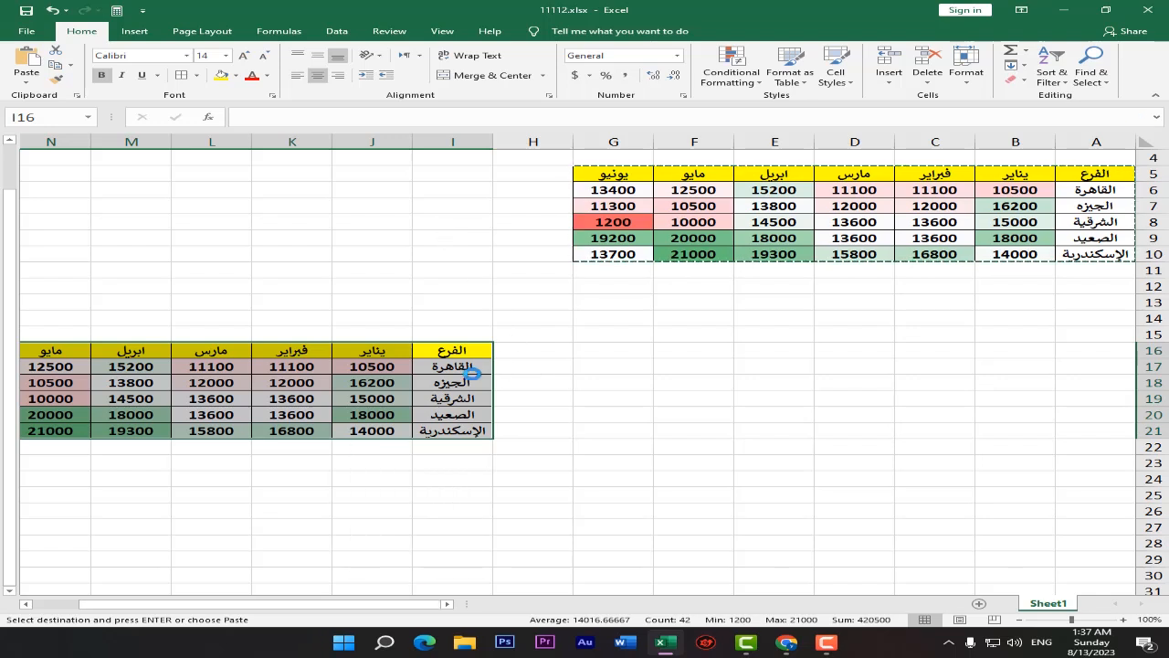
{"action": "left_click", "coordinate": [859, 344]}
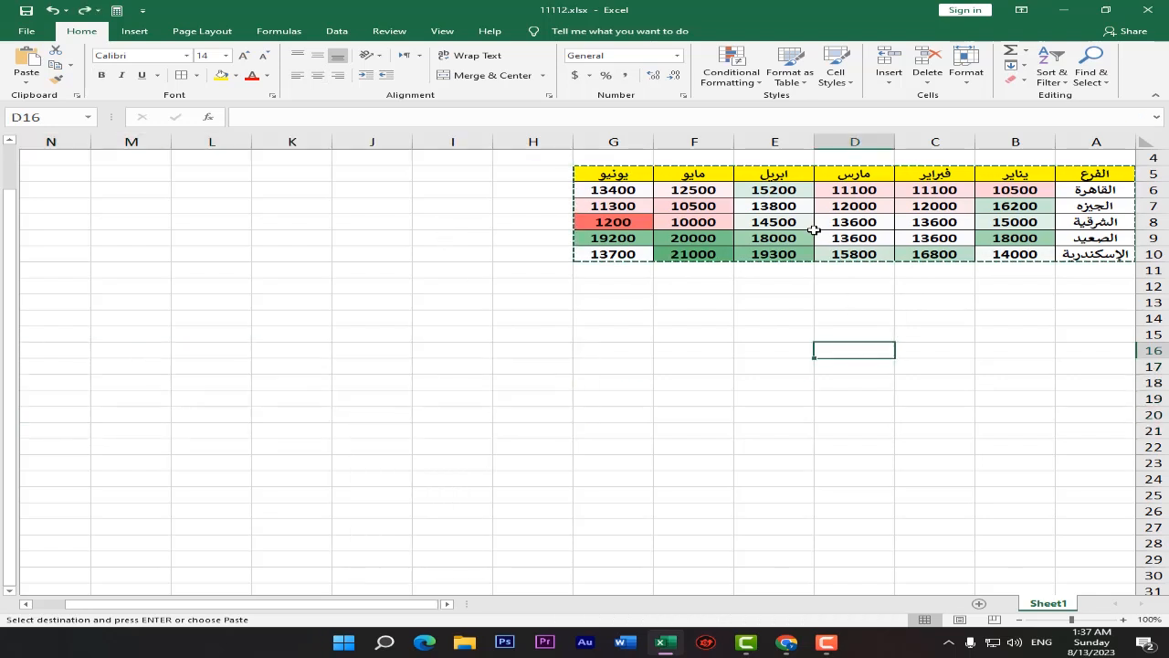
{"action": "key", "text": "Escape"}
{"action": "left_click", "coordinate": [1018, 194]}
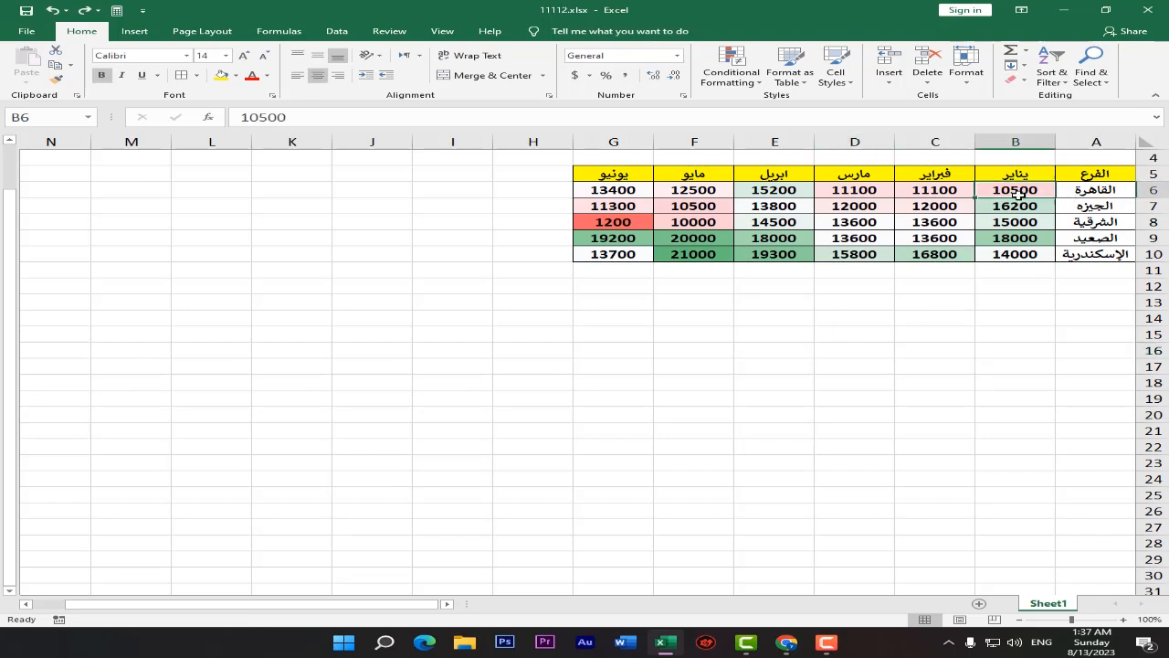
{"action": "left_click", "coordinate": [981, 360]}
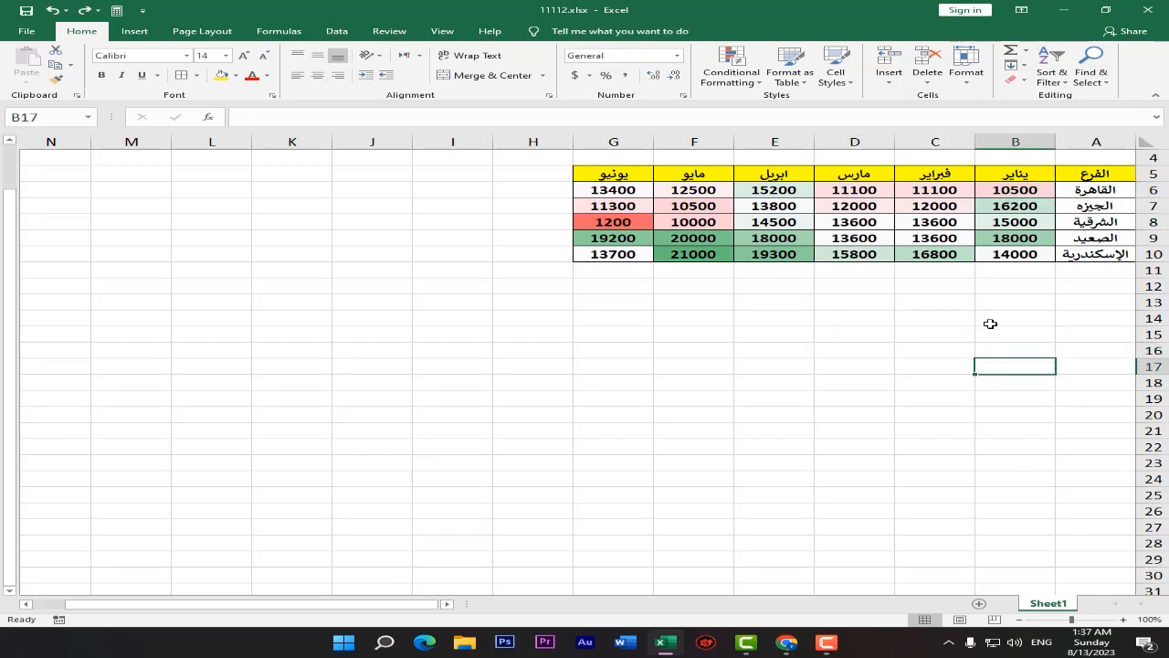
{"action": "left_click", "coordinate": [1018, 189]}
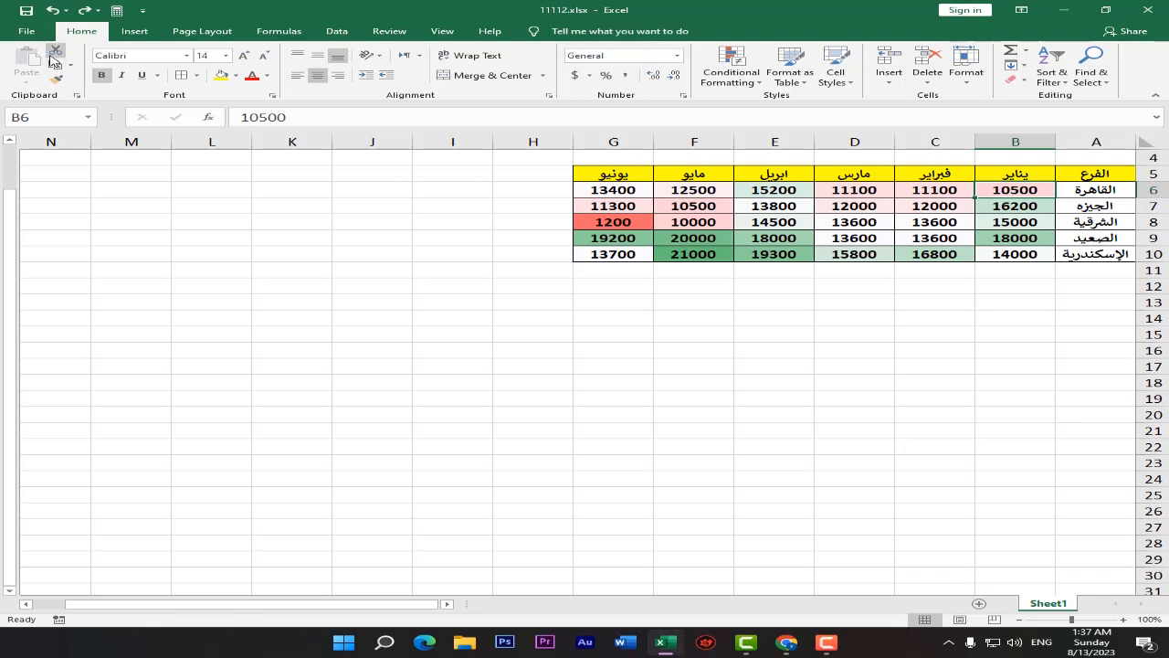
{"action": "right_click", "coordinate": [1005, 188]}
{"action": "left_click", "coordinate": [1031, 190]}
{"action": "right_click", "coordinate": [1010, 194]}
{"action": "left_click", "coordinate": [1024, 192]}
{"action": "key", "text": "ctrl+c"}
{"action": "left_click", "coordinate": [936, 364]}
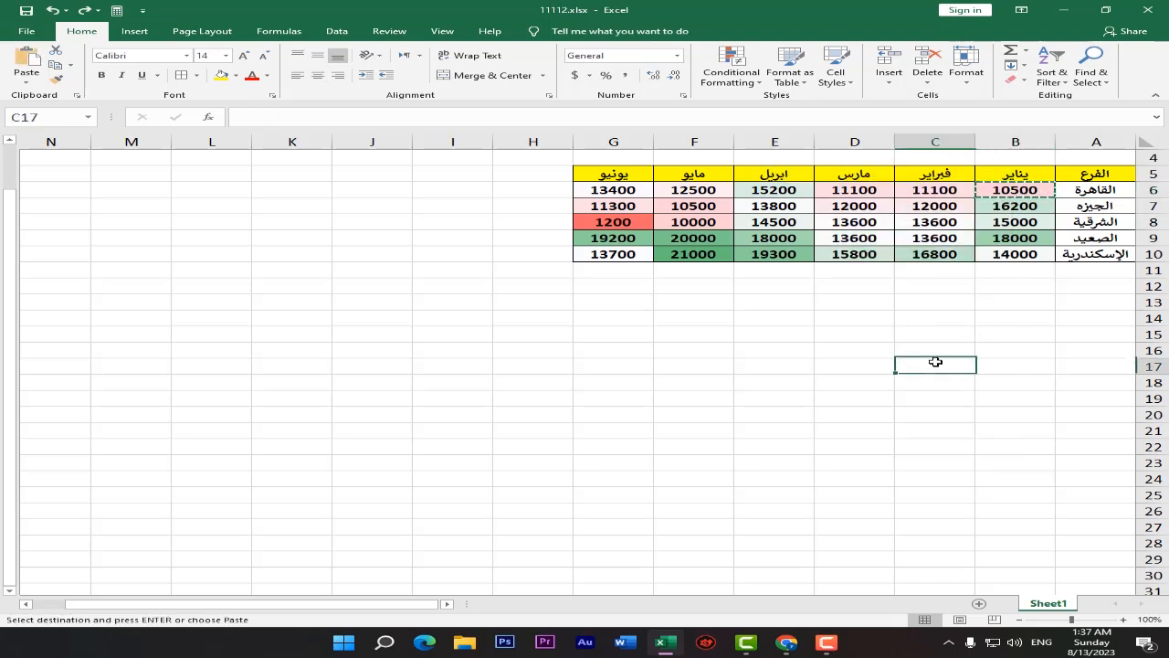
{"action": "key", "text": "ctrl+v"}
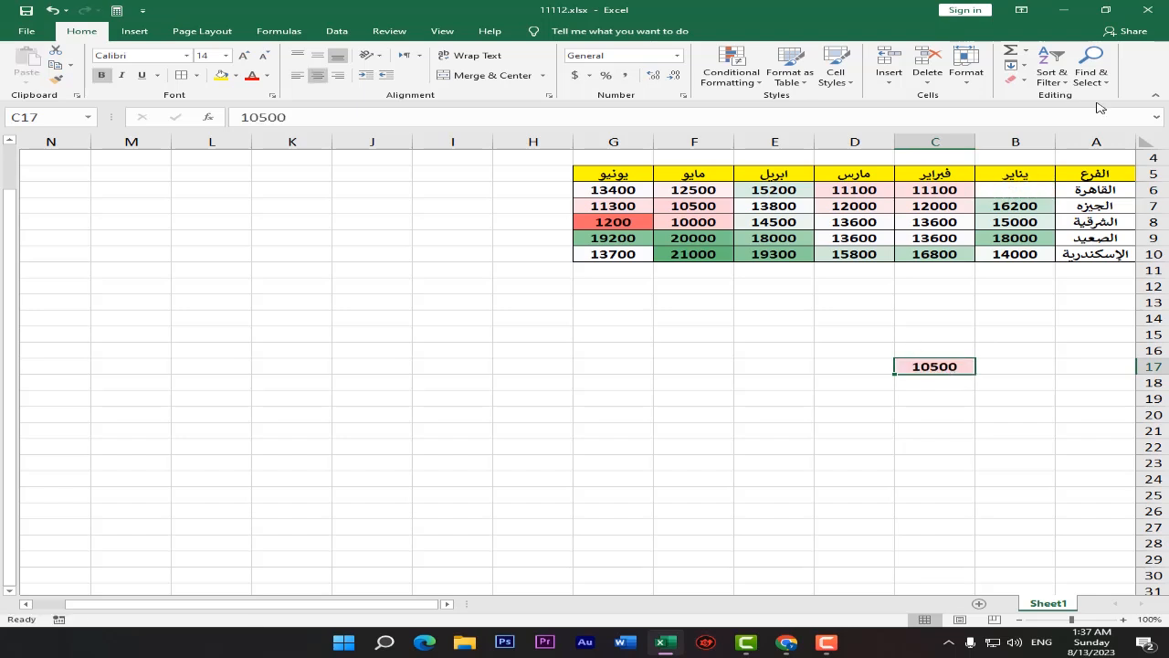
{"action": "left_click", "coordinate": [614, 447]}
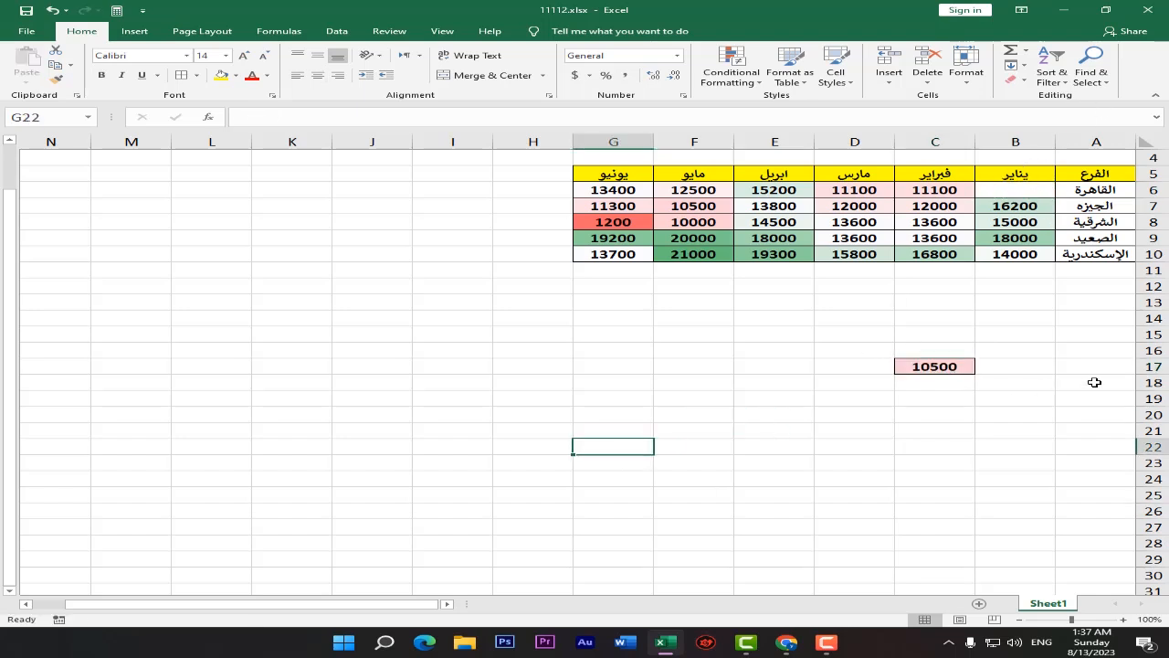
{"action": "key", "text": "ctrl+z"}
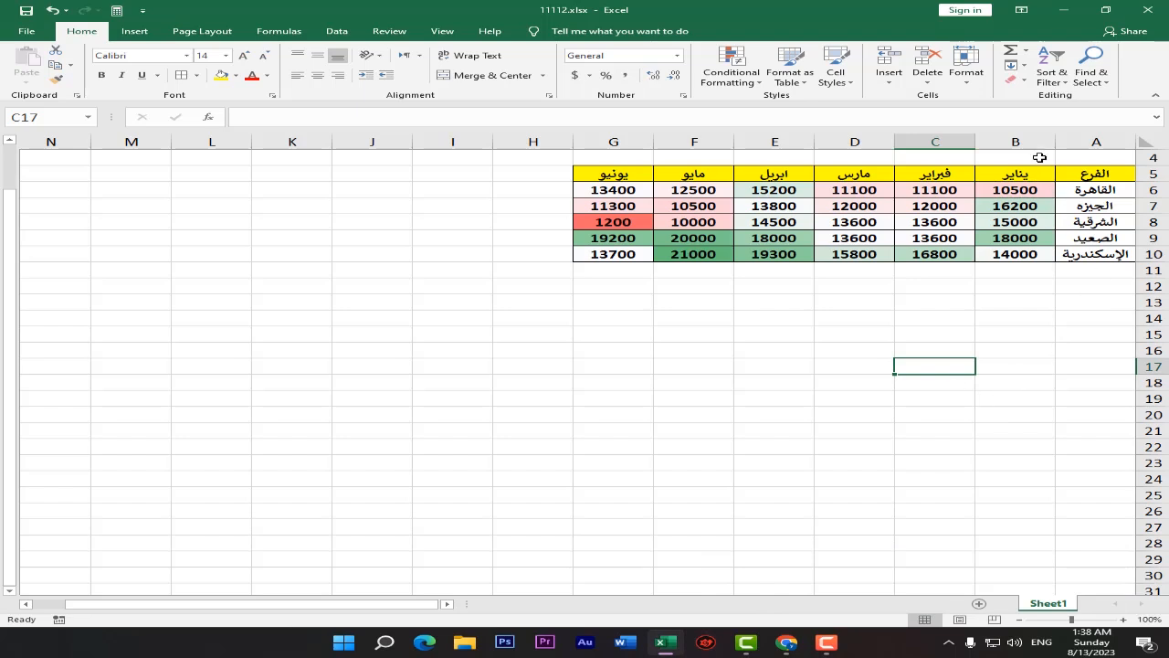
{"action": "left_click", "coordinate": [1012, 142]}
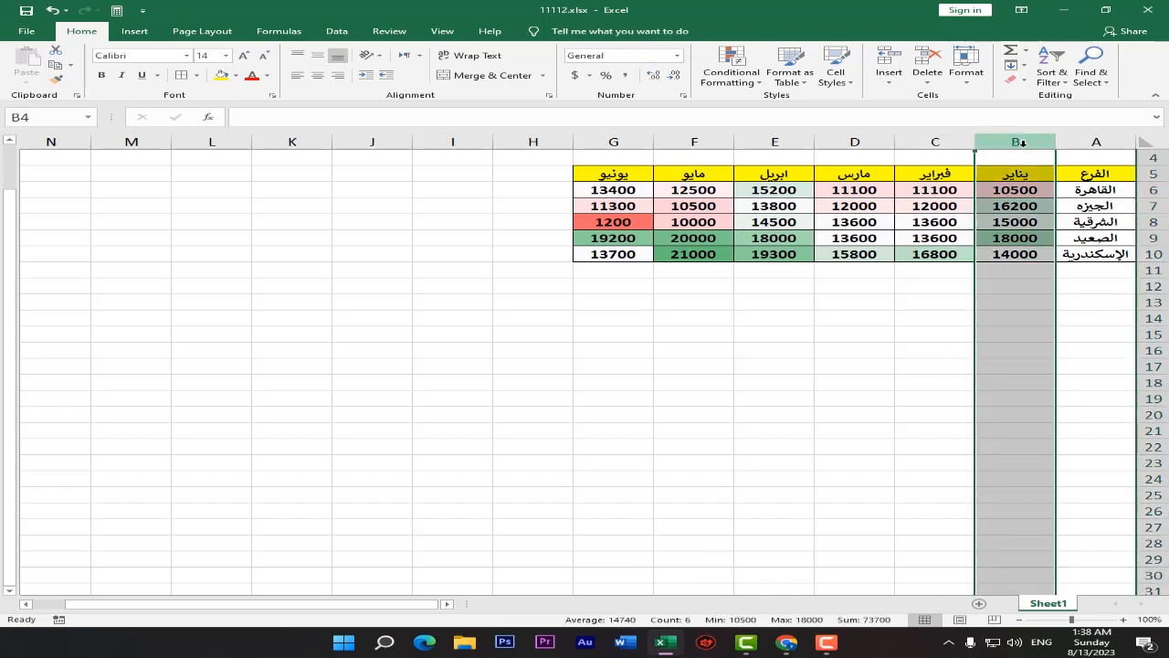
{"action": "left_click", "coordinate": [55, 51]}
{"action": "left_click", "coordinate": [370, 142]}
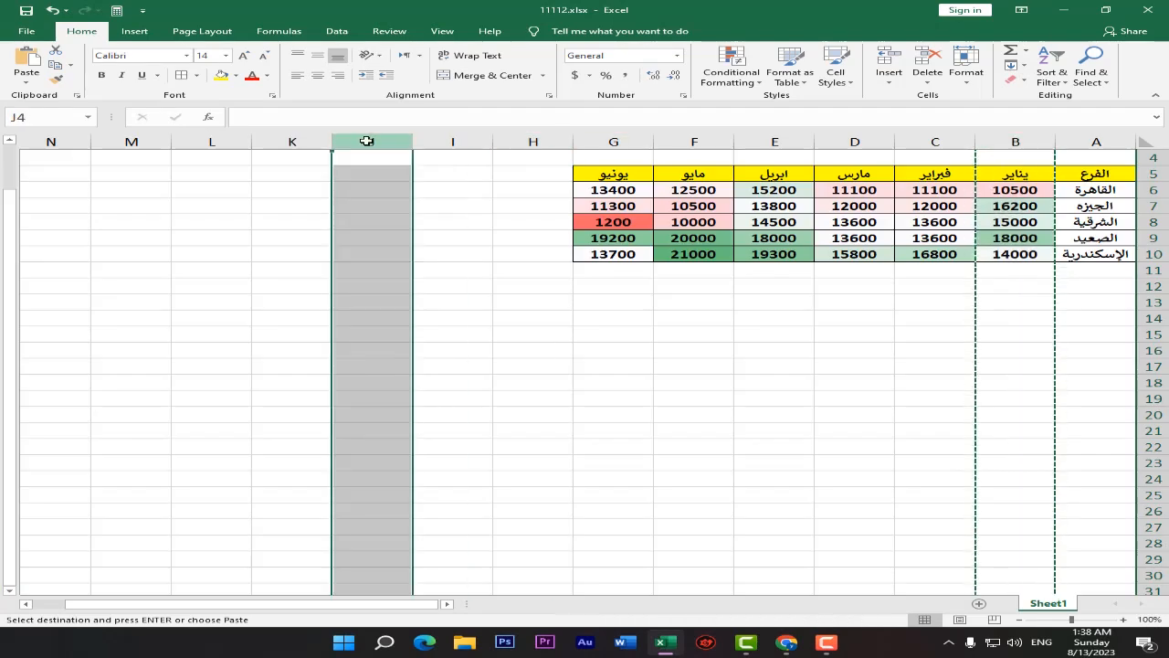
{"action": "key", "text": "ctrl+v"}
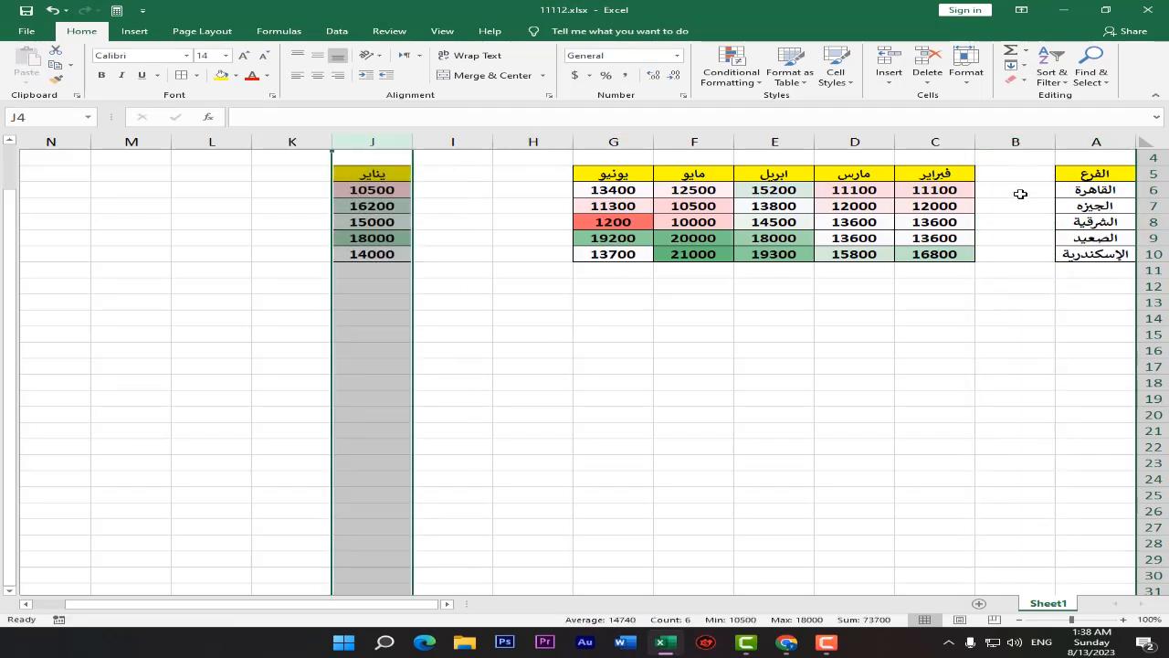
{"action": "key", "text": "ctrl+z"}
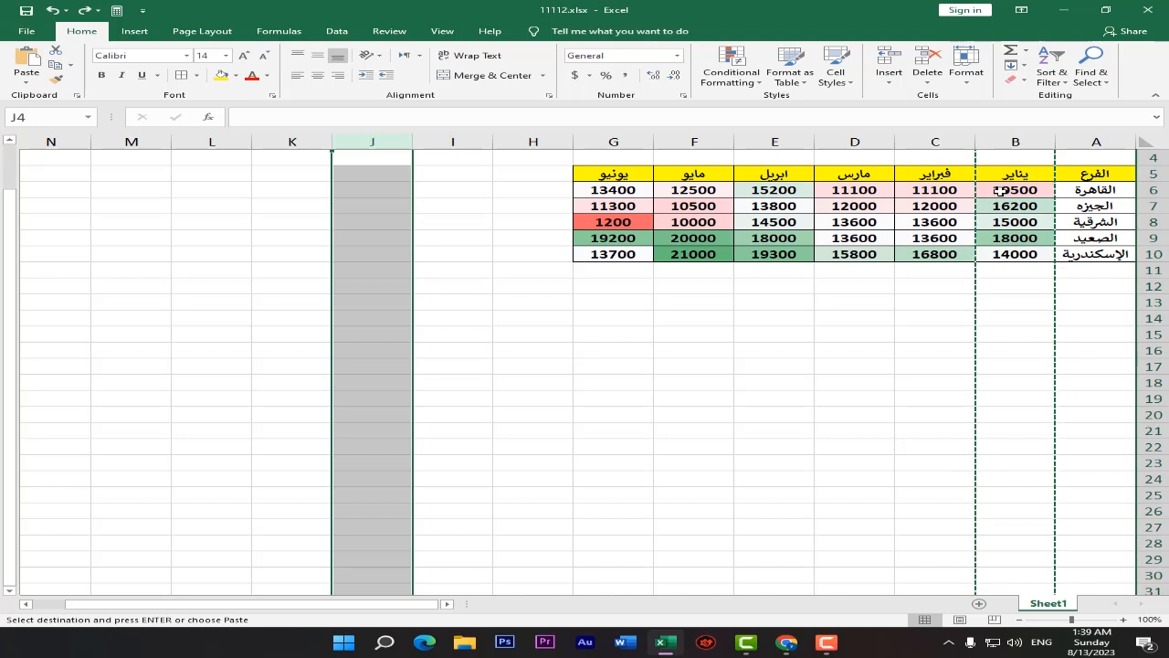
{"action": "right_click", "coordinate": [1017, 183]}
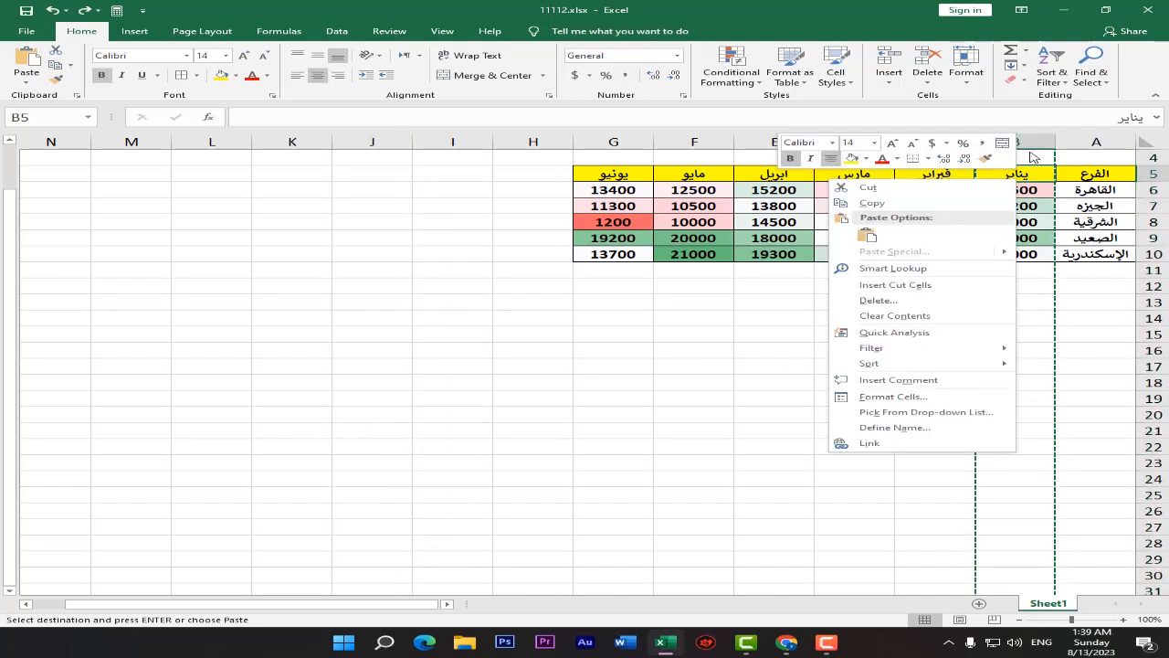
{"action": "key", "text": "Escape"}
{"action": "right_click", "coordinate": [1015, 144]}
{"action": "left_click", "coordinate": [1047, 163]}
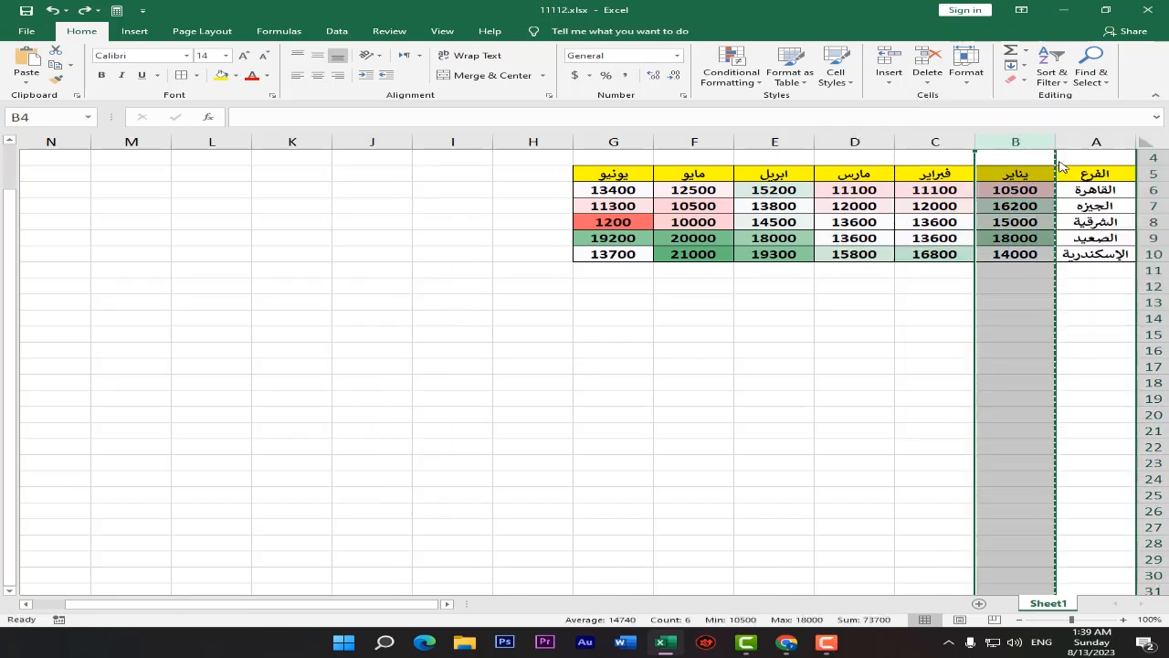
{"action": "left_click", "coordinate": [377, 143]}
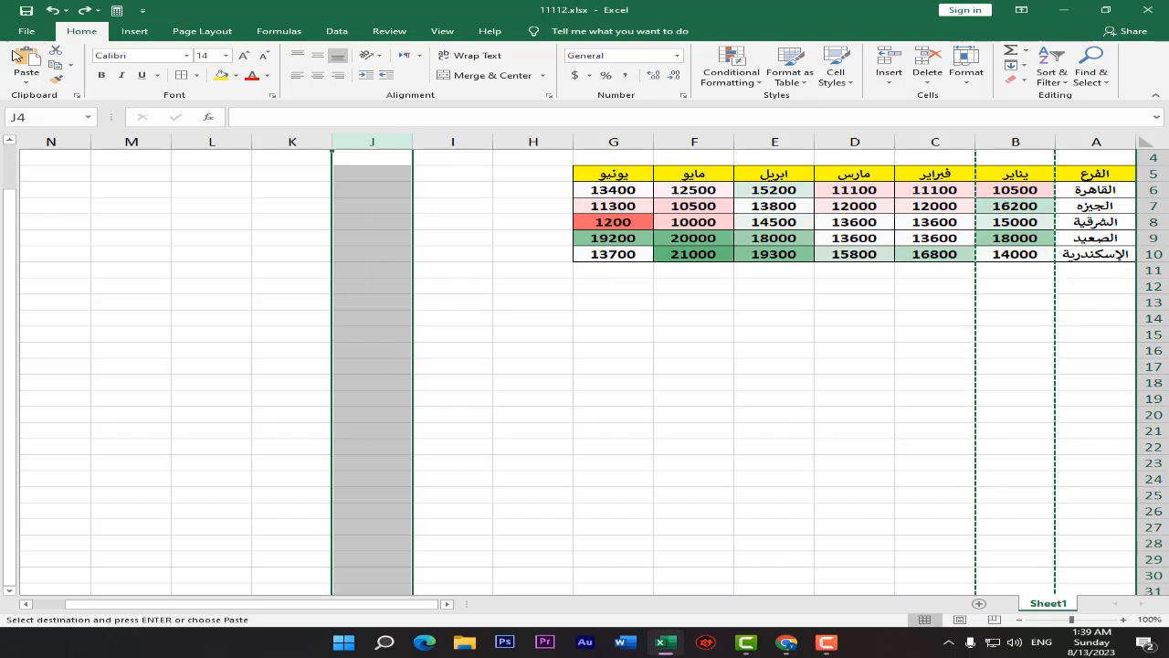
{"action": "left_click", "coordinate": [27, 61]}
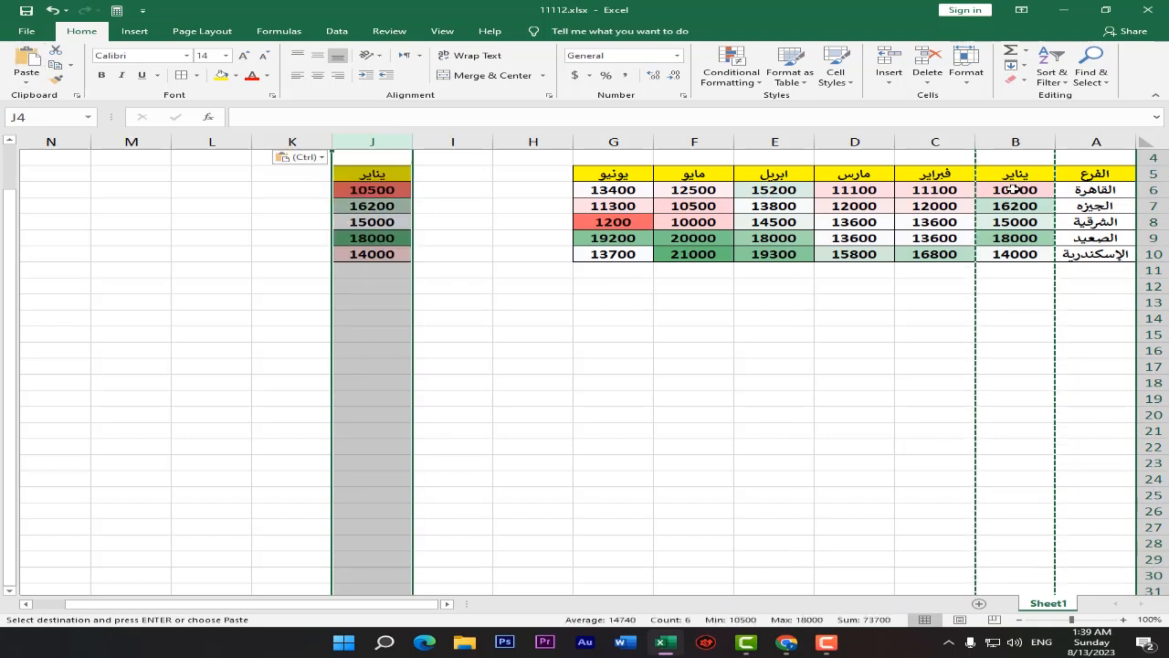
{"action": "key", "text": "ctrl+z"}
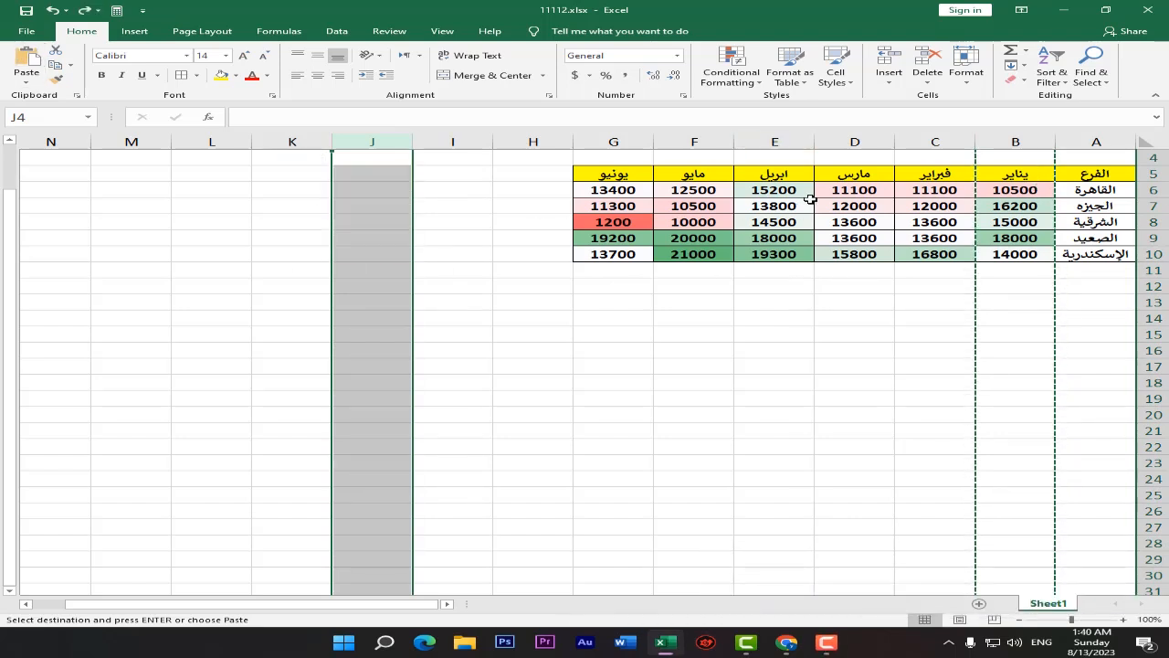
{"action": "left_click", "coordinate": [826, 236]}
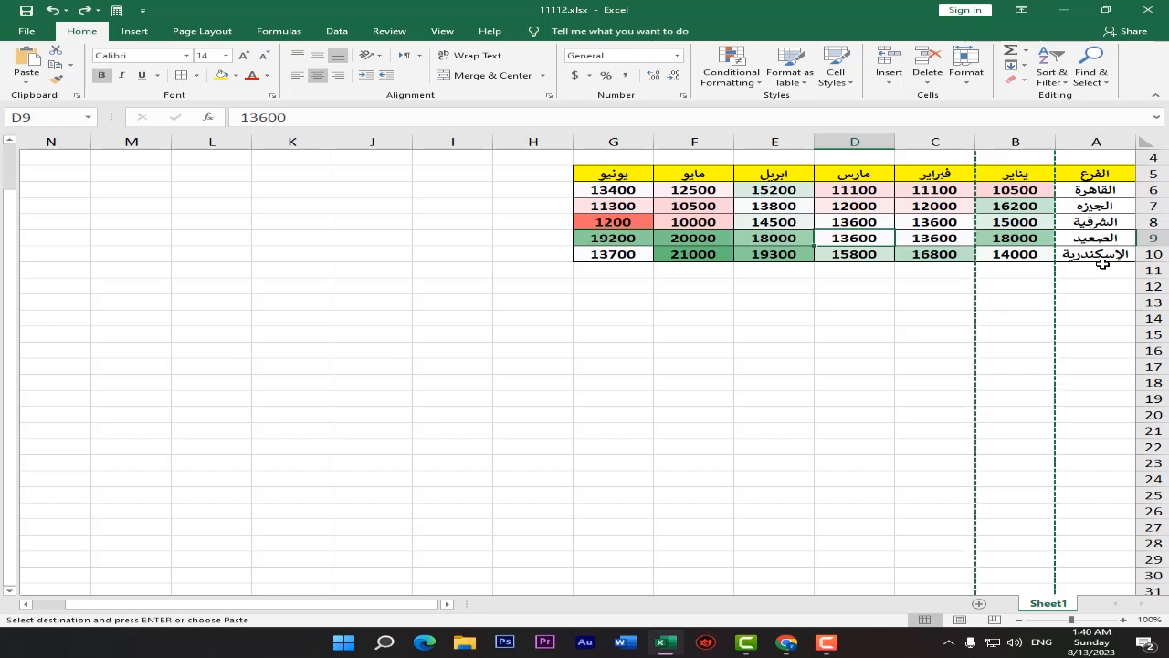
Trial-move the الجيزه row 7 into row 15, then undo the move.
{"action": "key", "text": "Escape"}
{"action": "key", "text": "shift+space"}
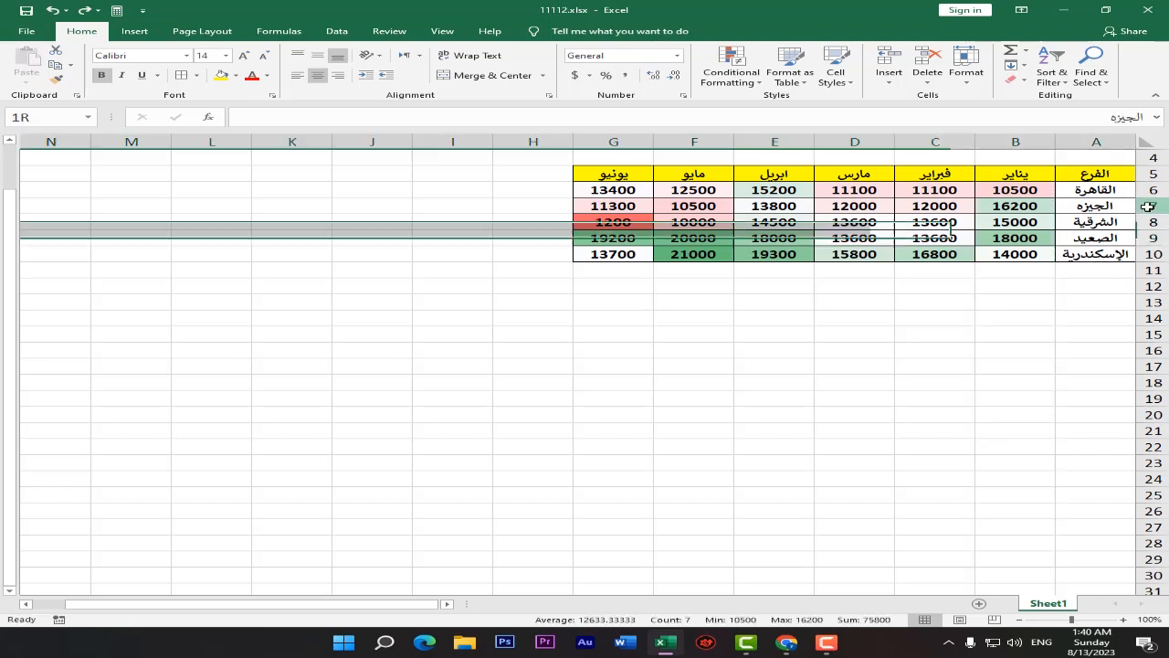
{"action": "left_click", "coordinate": [1153, 205]}
{"action": "left_click", "coordinate": [53, 50]}
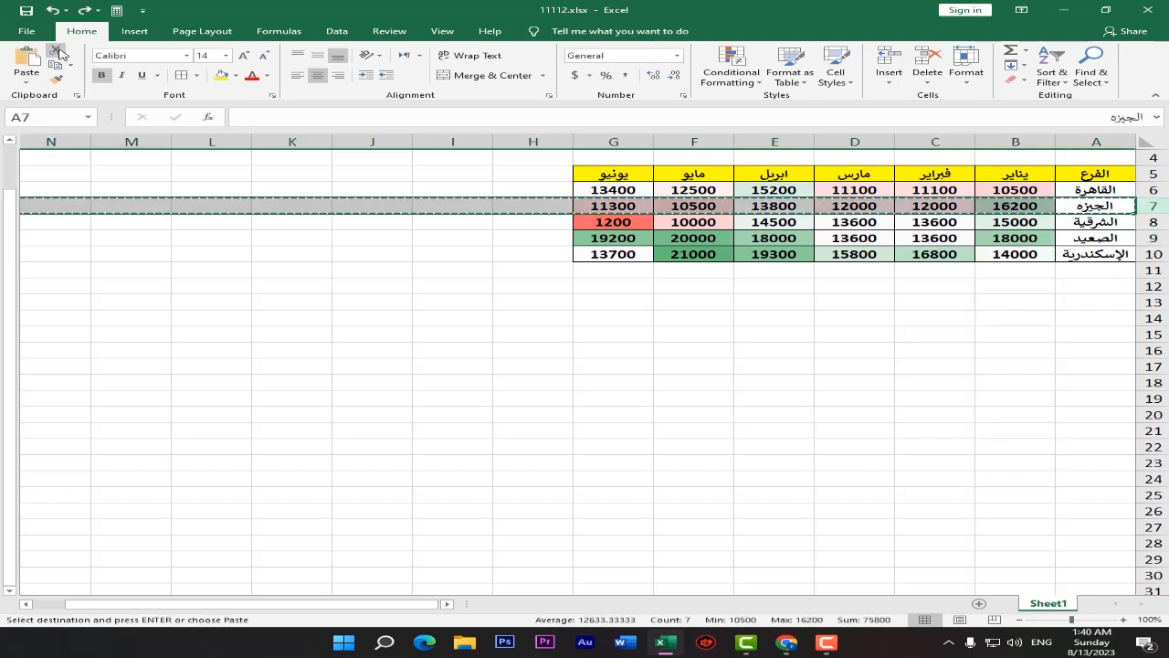
{"action": "left_click", "coordinate": [1102, 335]}
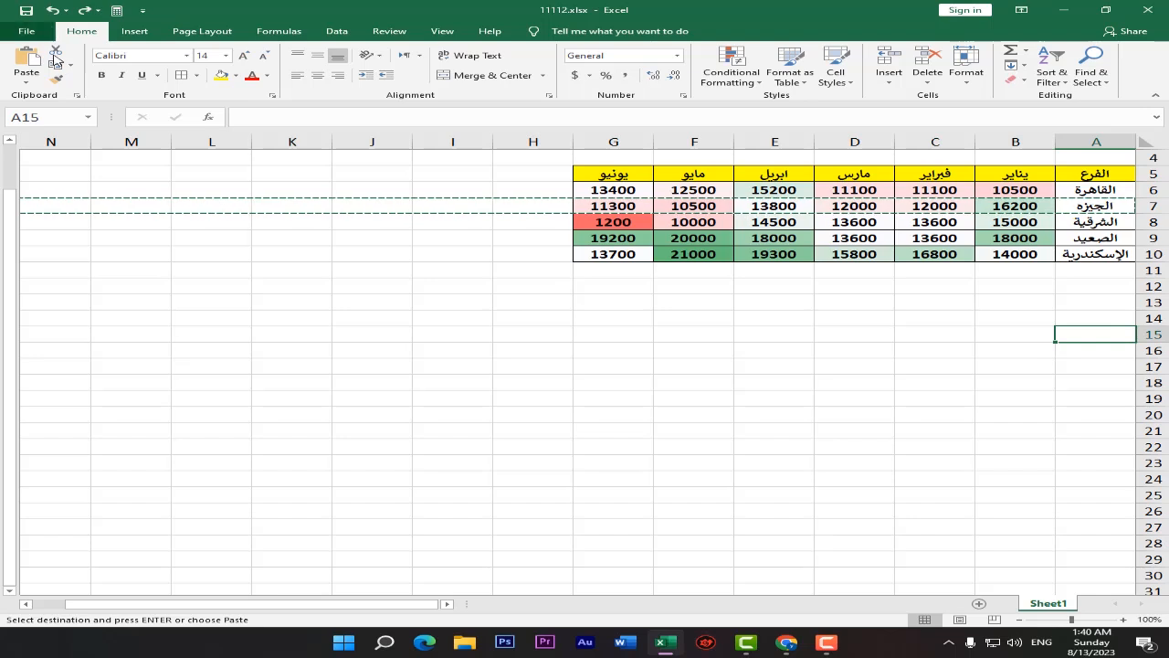
{"action": "left_click", "coordinate": [28, 62]}
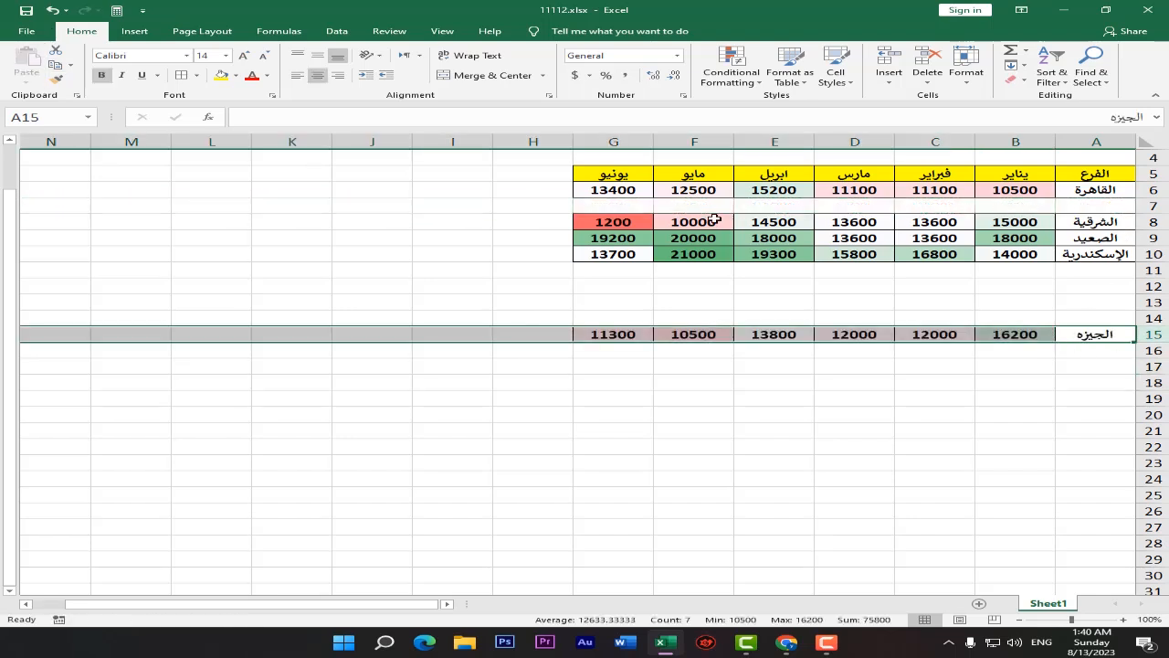
{"action": "key", "text": "ctrl+z"}
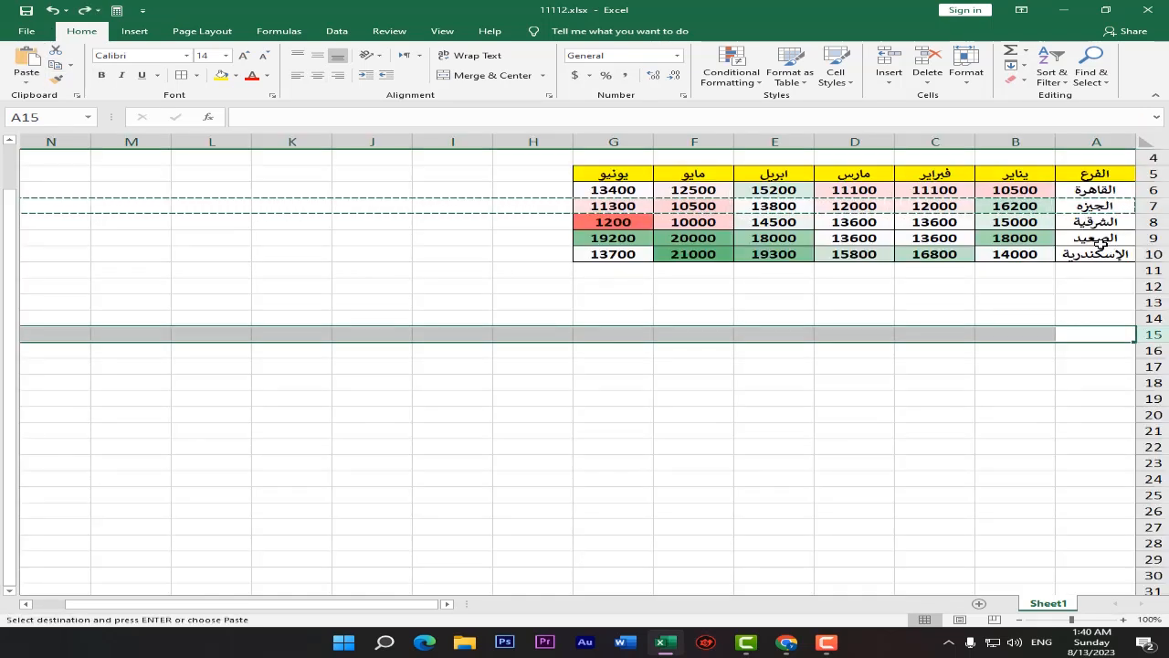
{"action": "left_click", "coordinate": [55, 66]}
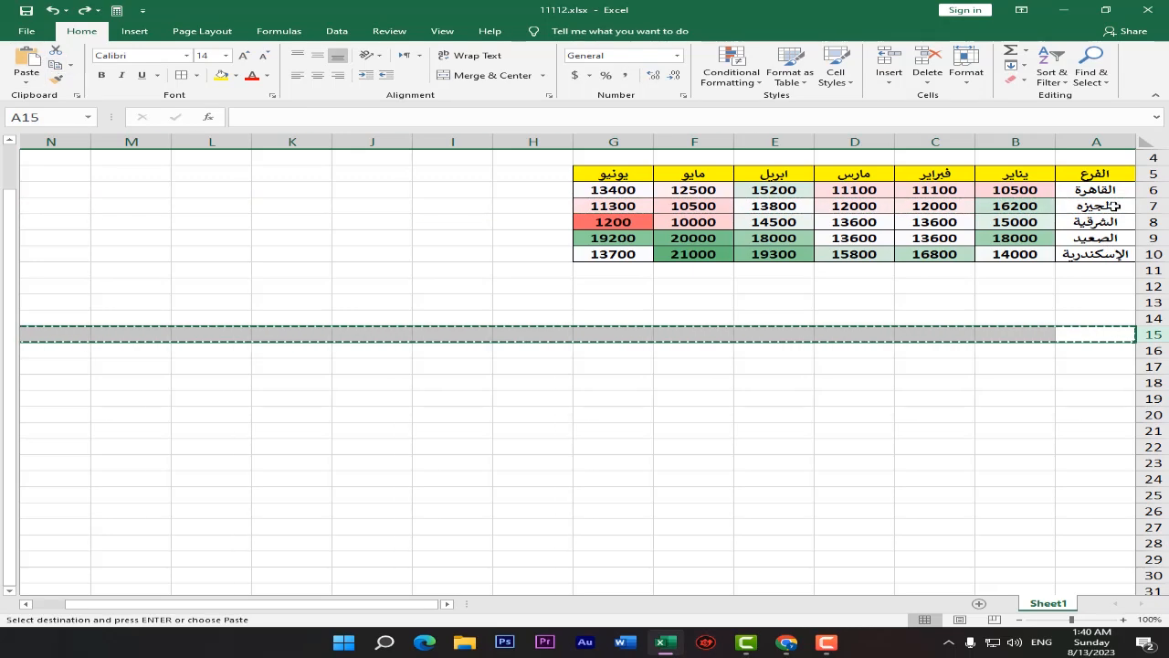
Copy row 7 and paste it into row 15 starting at A15.
{"action": "left_click", "coordinate": [1153, 206]}
{"action": "right_click", "coordinate": [1152, 208]}
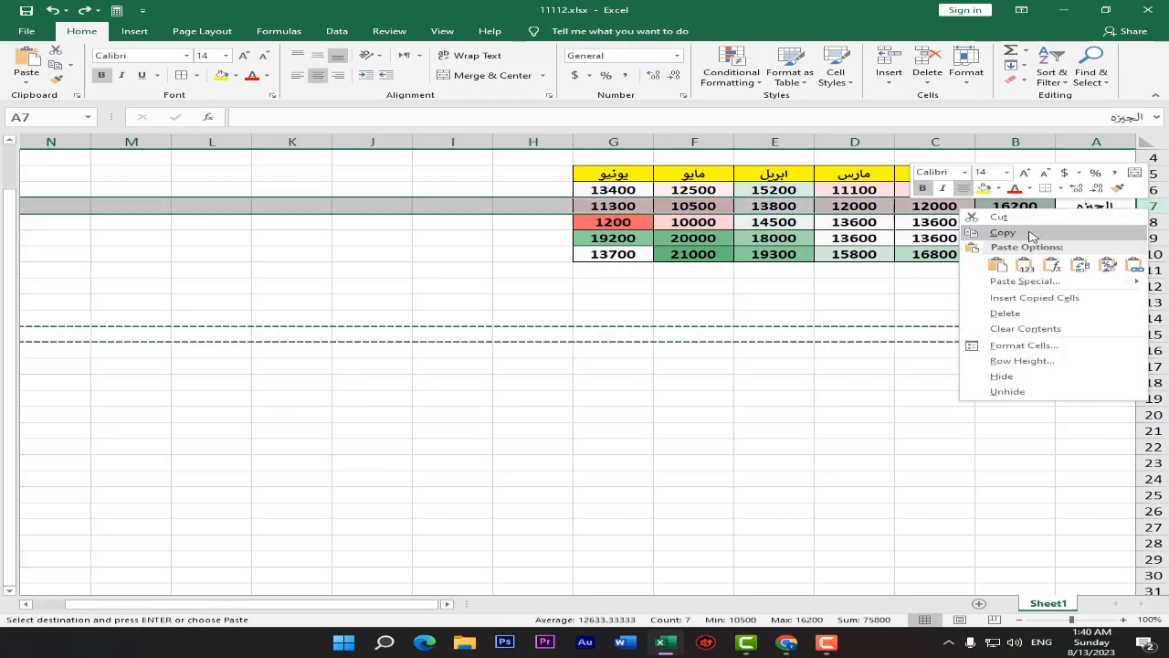
{"action": "left_click", "coordinate": [999, 217]}
{"action": "left_click", "coordinate": [1097, 334]}
{"action": "right_click", "coordinate": [1096, 335]}
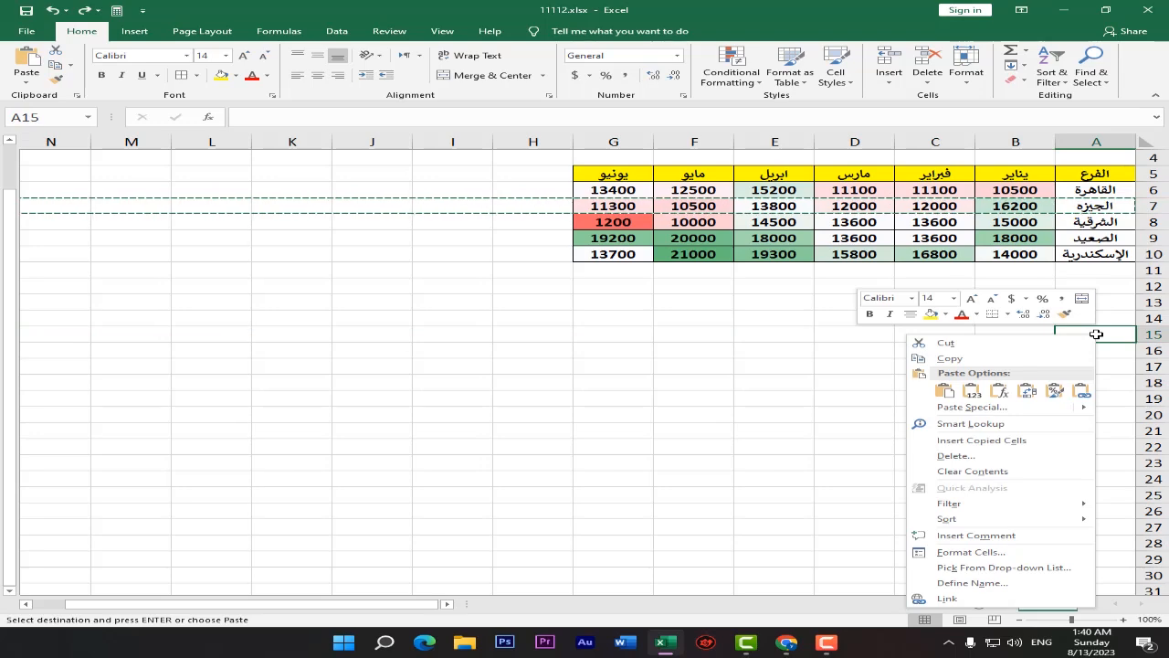
{"action": "left_click", "coordinate": [941, 389]}
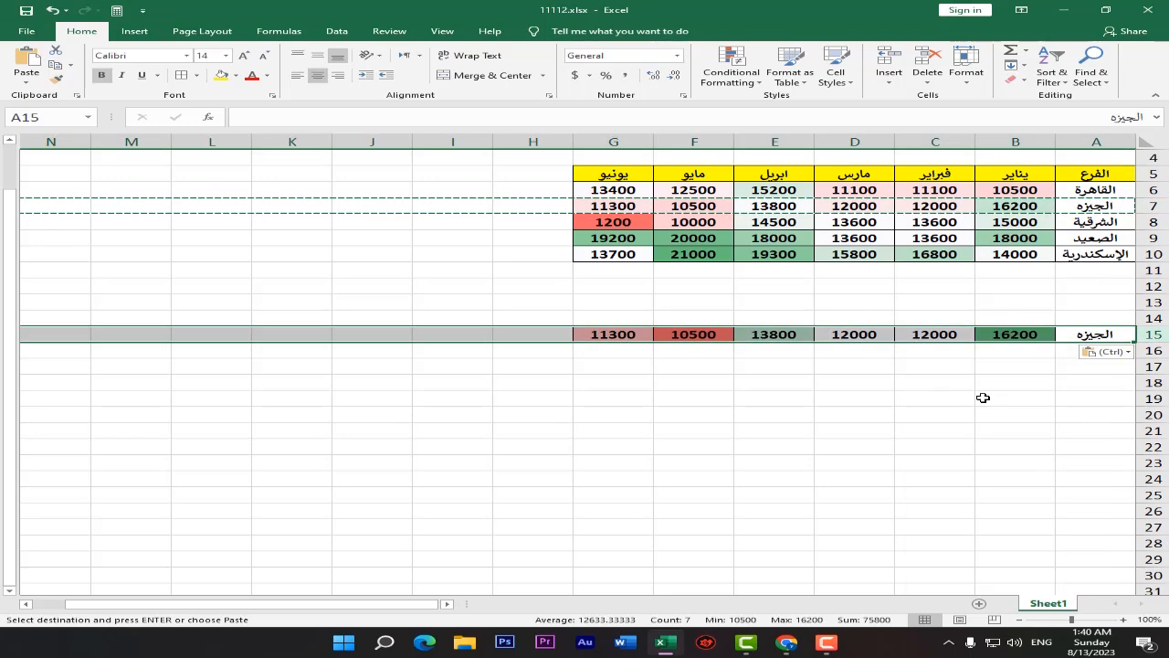
{"action": "left_click", "coordinate": [981, 398]}
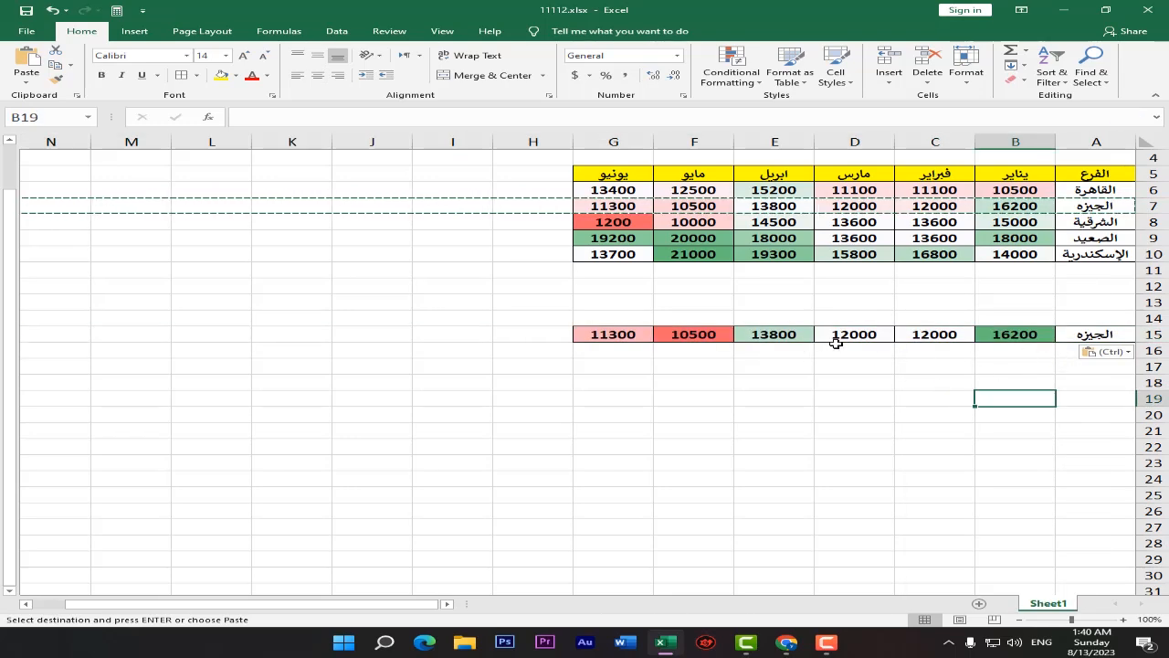
Check the paste formatting choices and cancel the row 7 copy marquee.
{"action": "left_click", "coordinate": [833, 314]}
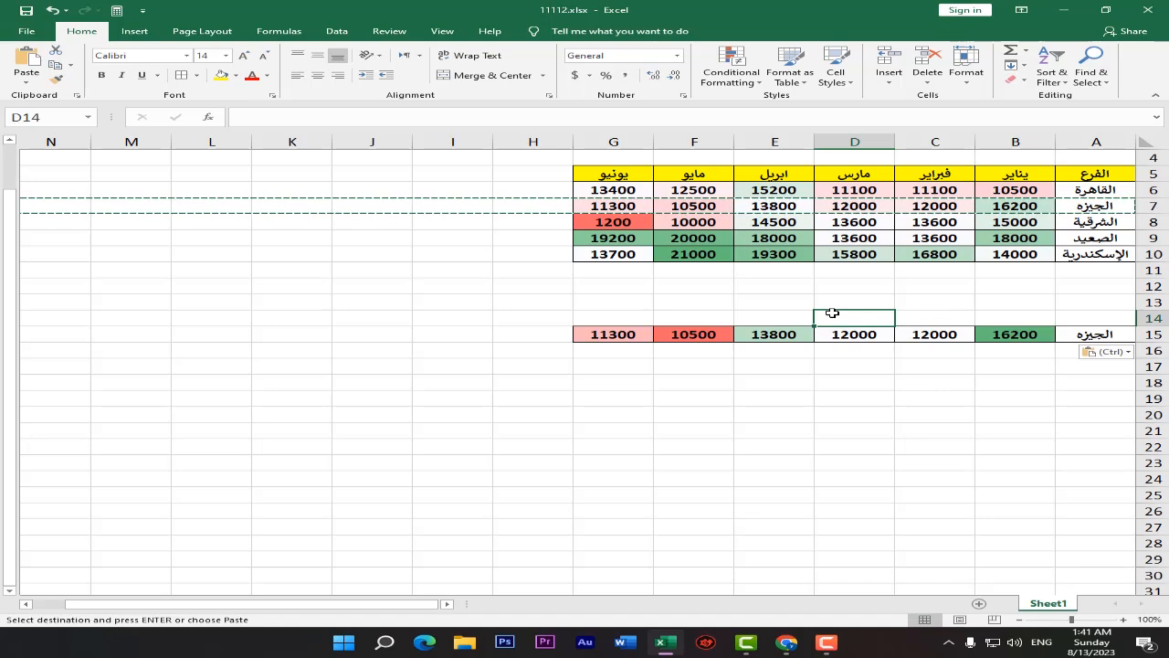
{"action": "key", "text": "ctrl"}
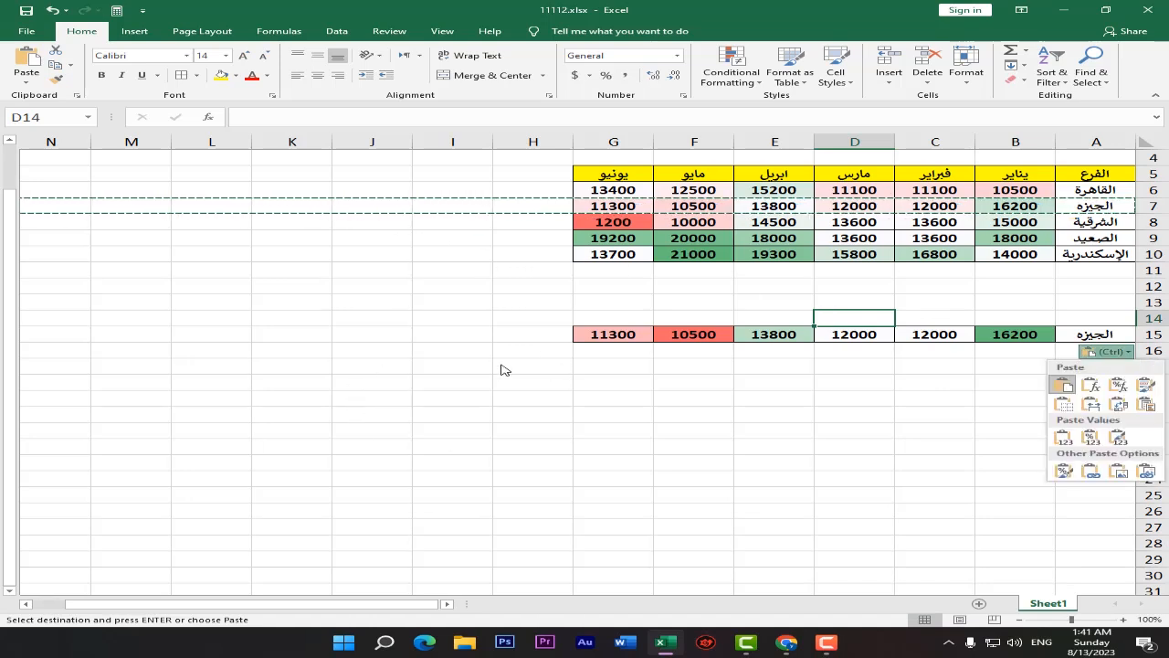
{"action": "key", "text": "ctrl"}
{"action": "key", "text": "Escape"}
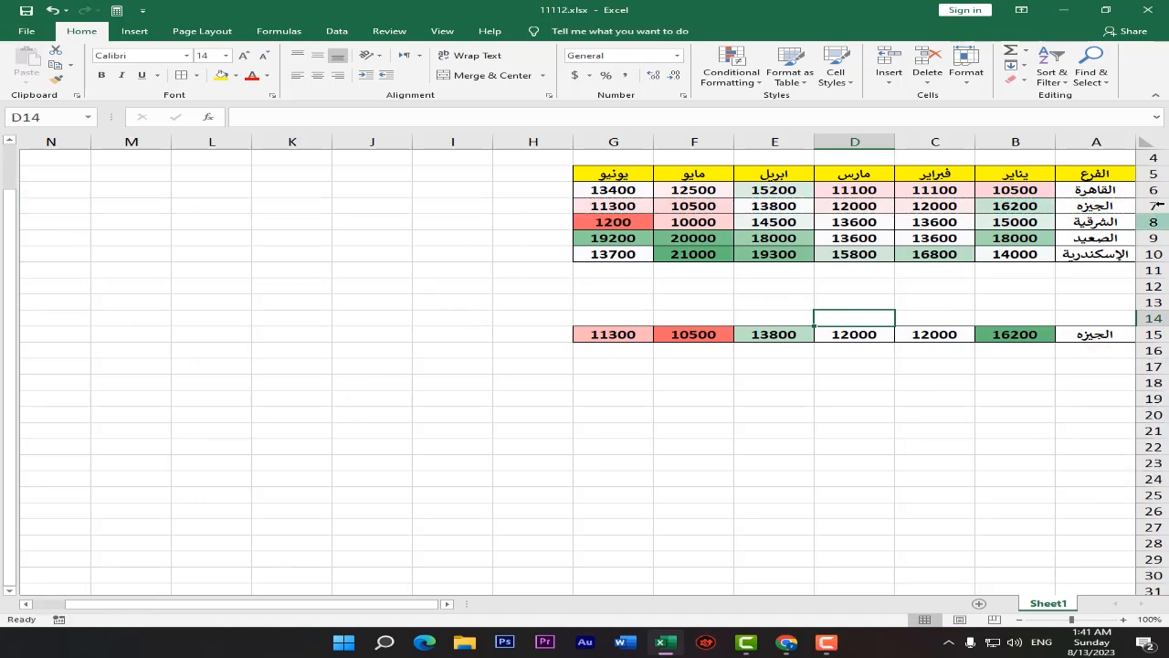
Copy Sheet1's table A5:G10 into Sheet2 at A1, comparing the two sheets.
{"action": "left_click_drag", "start_coordinate": [1101, 174], "coordinate": [614, 254]}
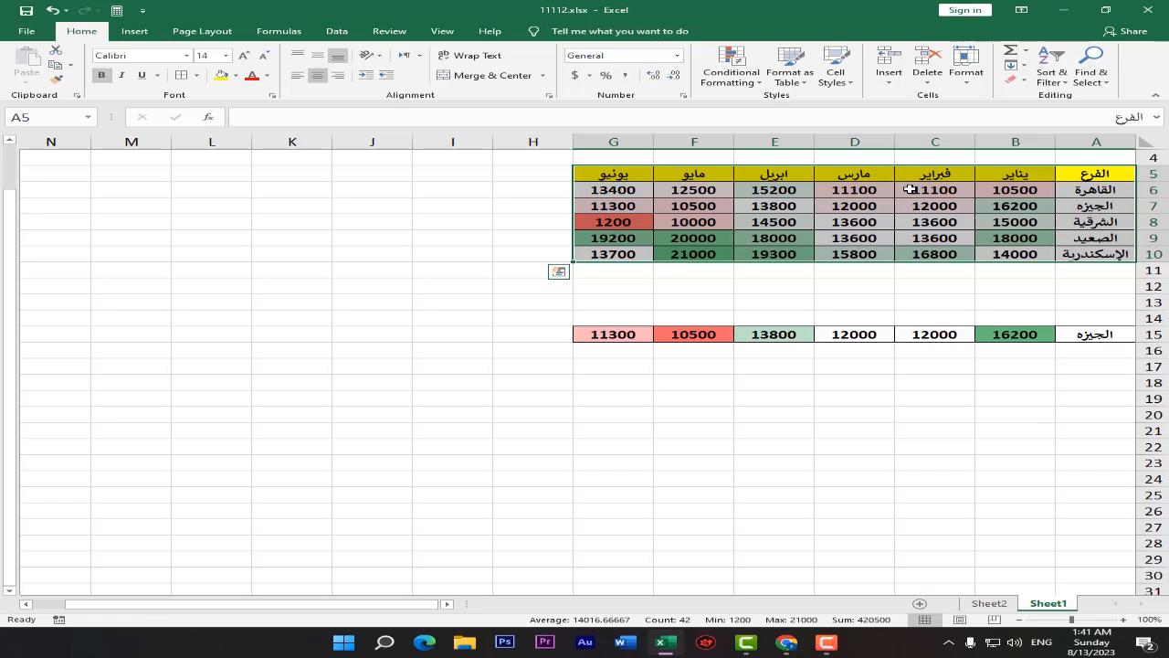
{"action": "right_click", "coordinate": [1096, 174]}
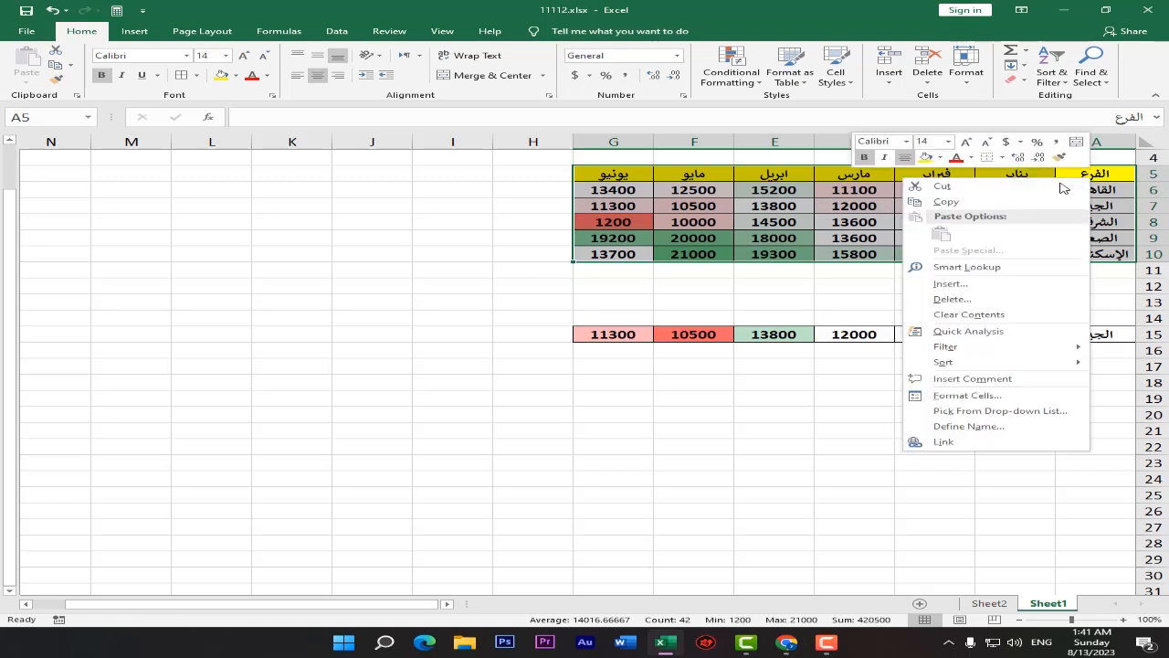
{"action": "left_click", "coordinate": [1065, 198]}
{"action": "left_click", "coordinate": [1005, 605]}
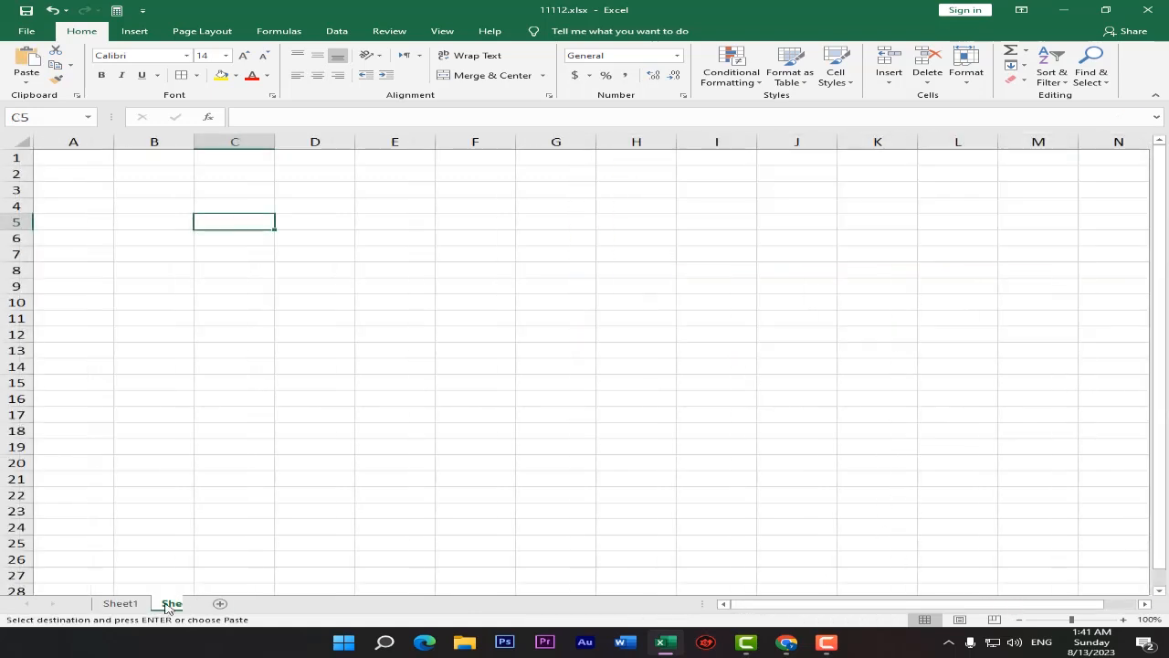
{"action": "right_click", "coordinate": [82, 159]}
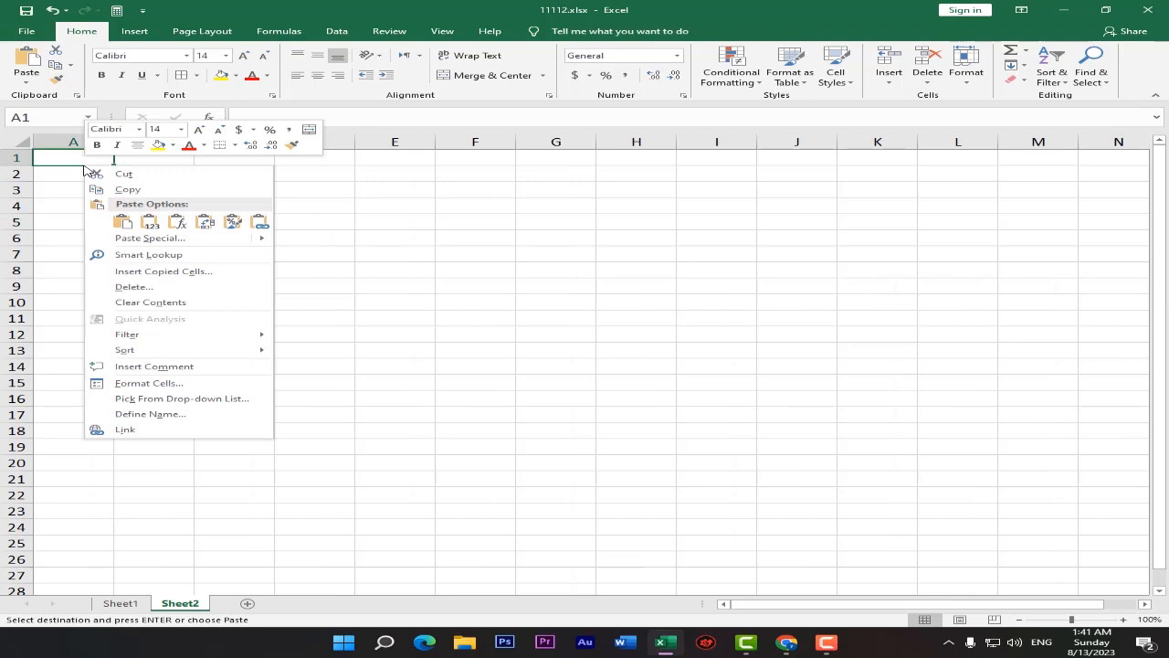
{"action": "left_click", "coordinate": [120, 222]}
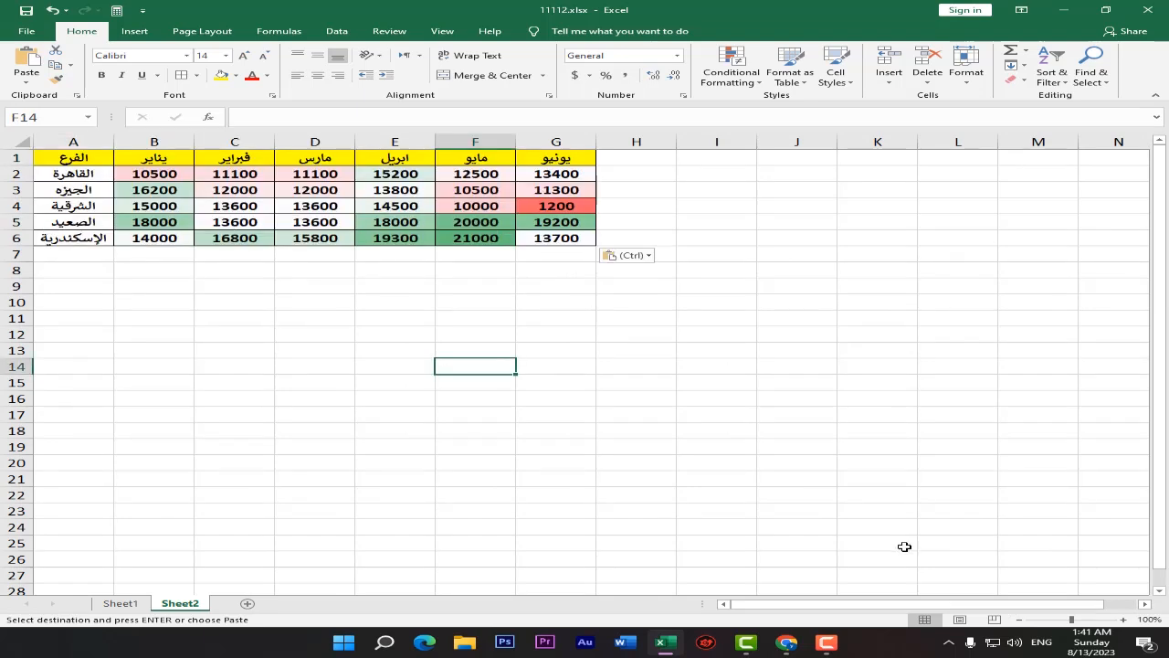
{"action": "left_click", "coordinate": [120, 603]}
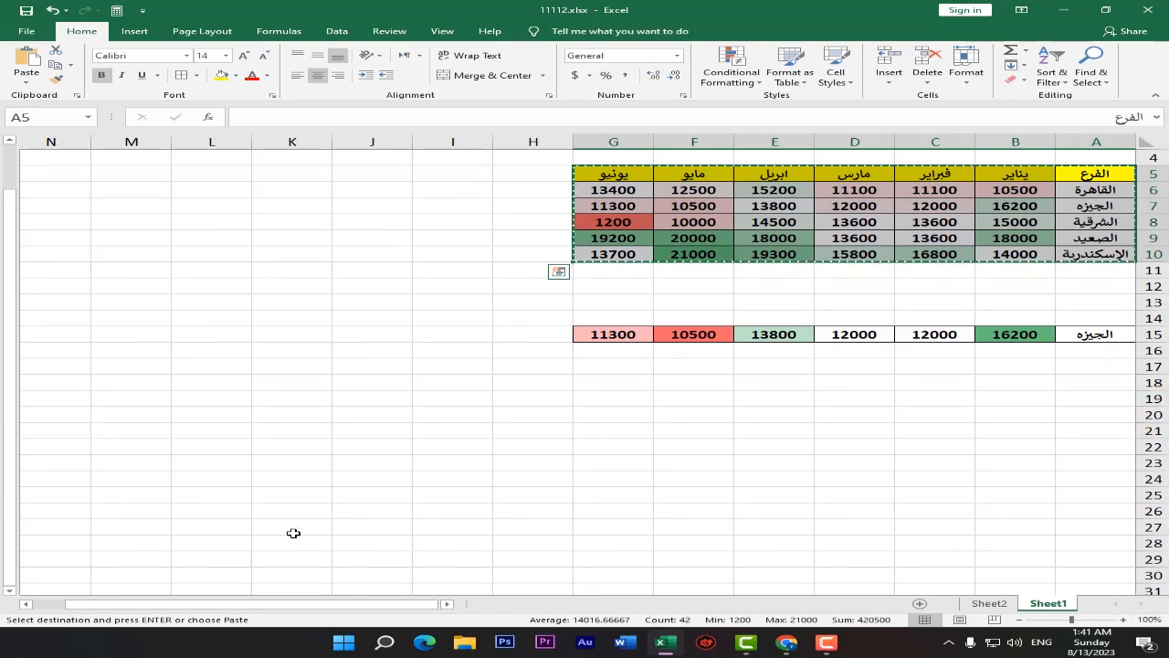
{"action": "left_click", "coordinate": [993, 604]}
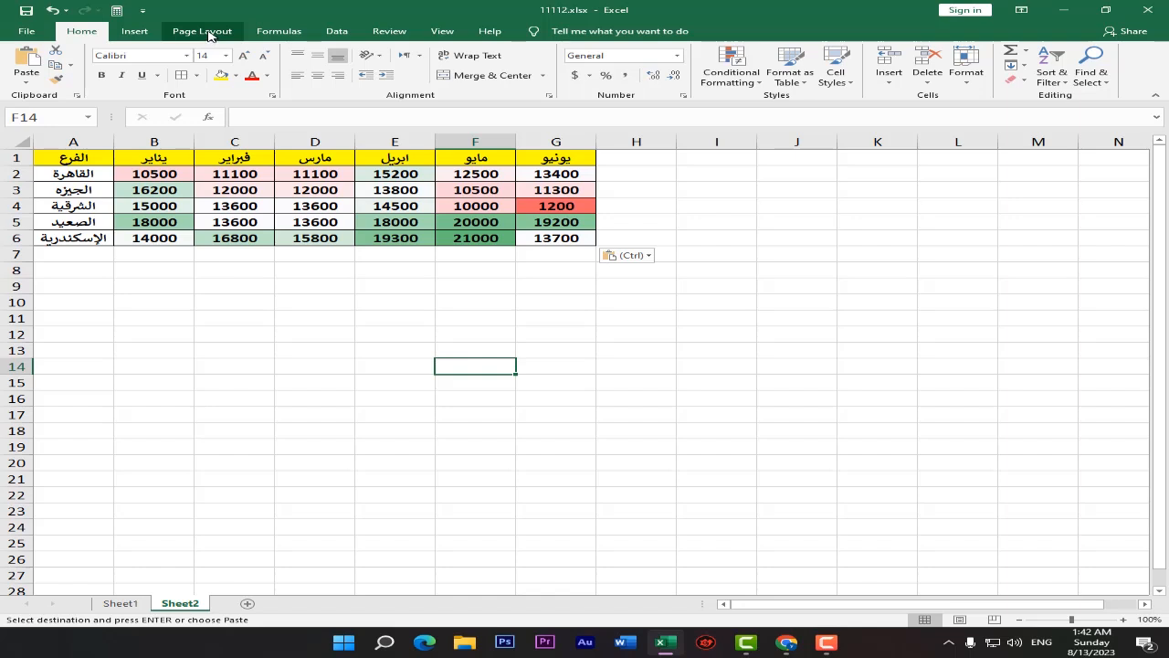
Set Sheet2 to Sheet Right-to-Left and compare it with Sheet1.
{"action": "left_click", "coordinate": [209, 35]}
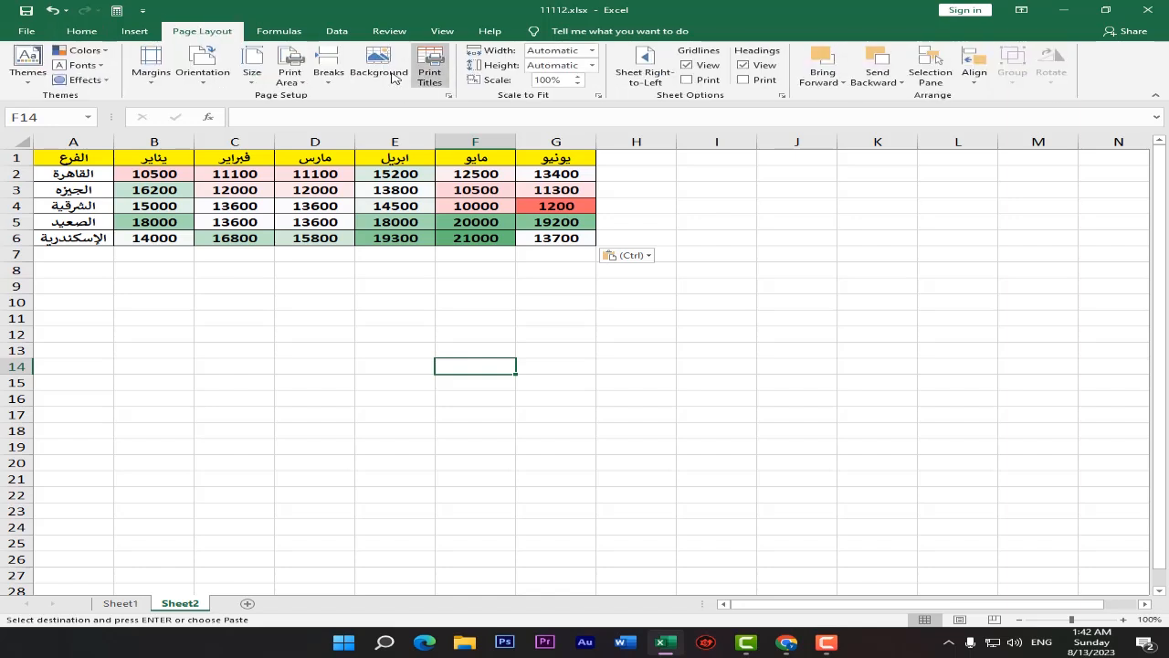
{"action": "left_click", "coordinate": [645, 71]}
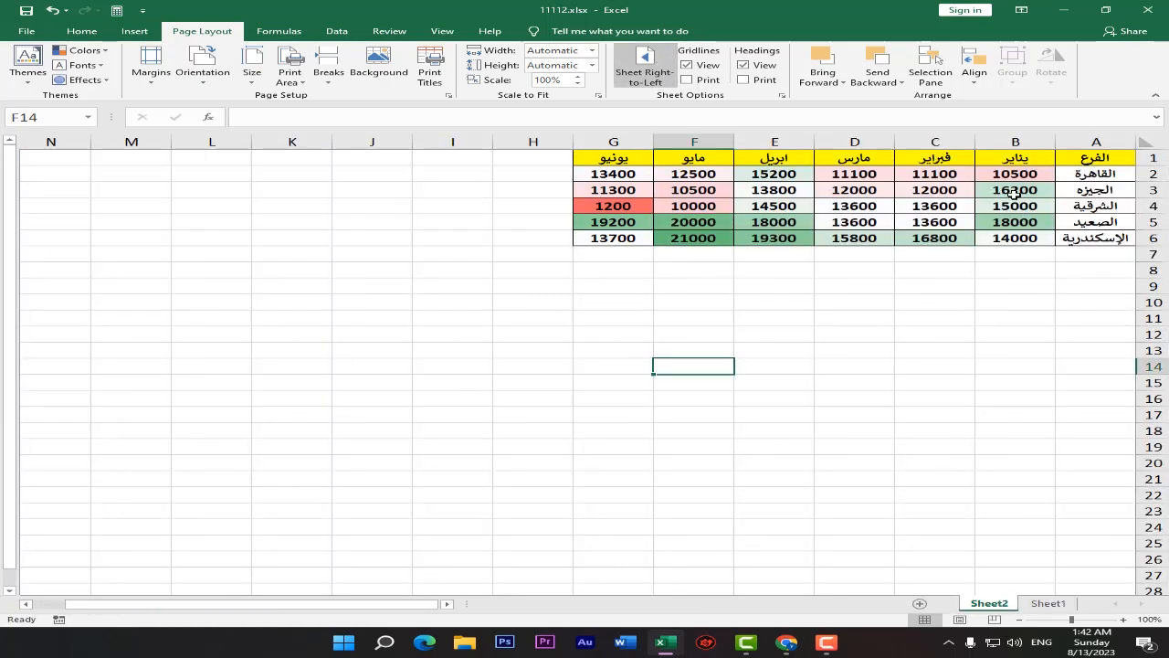
{"action": "left_click", "coordinate": [1049, 604]}
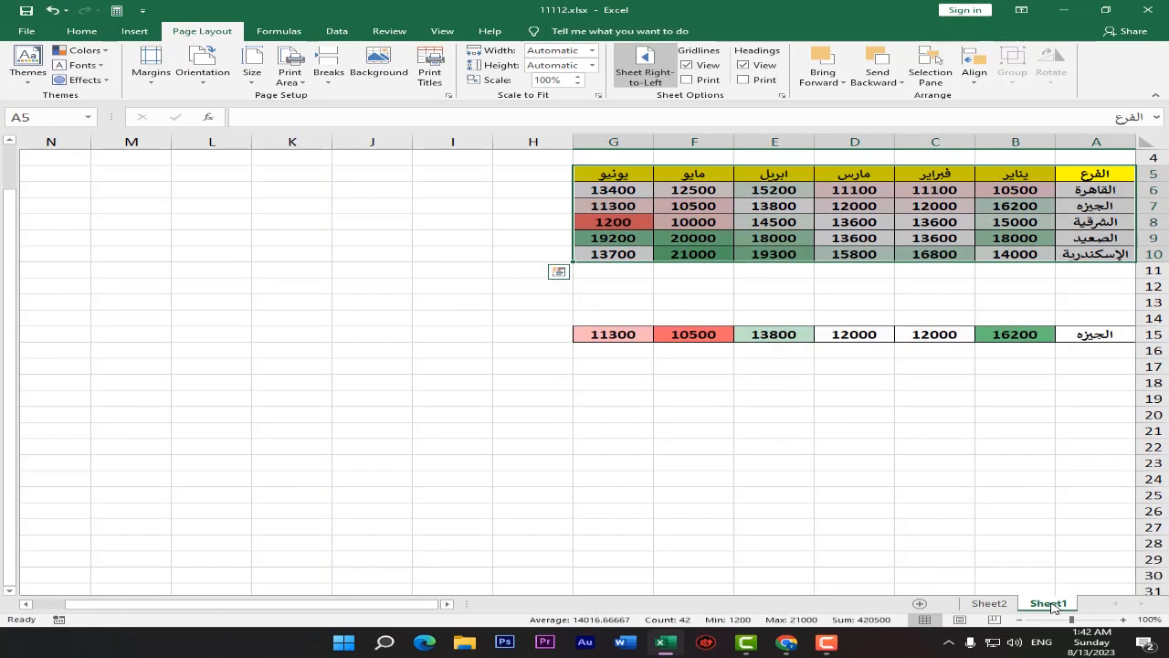
{"action": "left_click", "coordinate": [990, 604]}
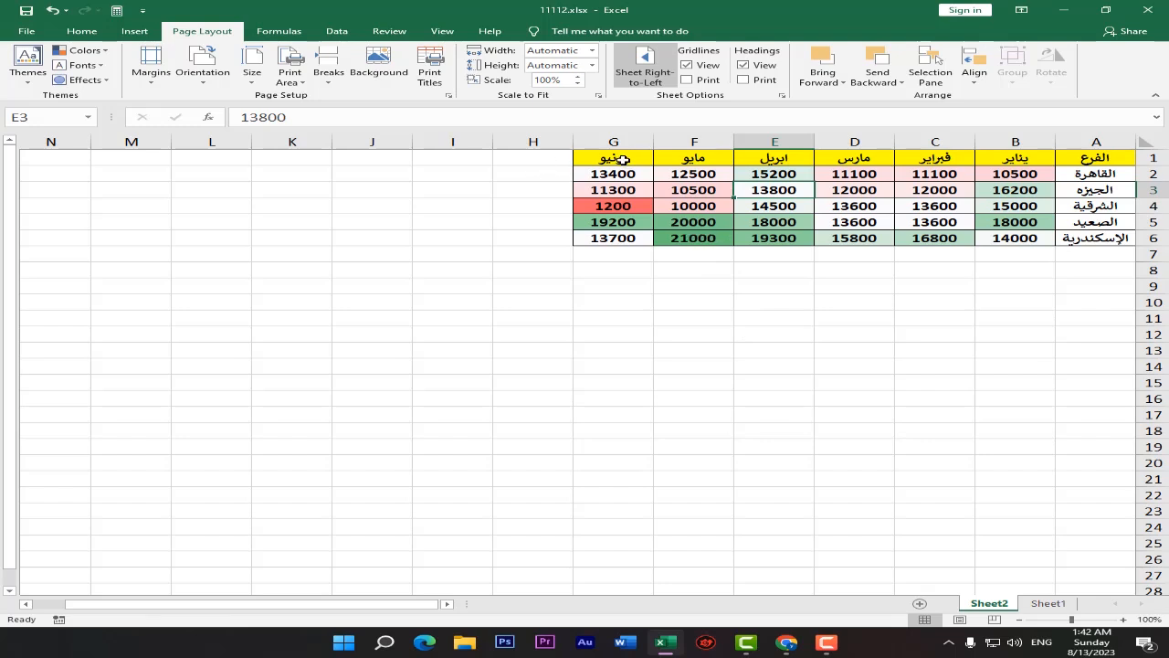
Select Sheet2's pasted table A1:G6, then deselect it.
{"action": "left_click_drag", "start_coordinate": [622, 159], "coordinate": [1092, 235]}
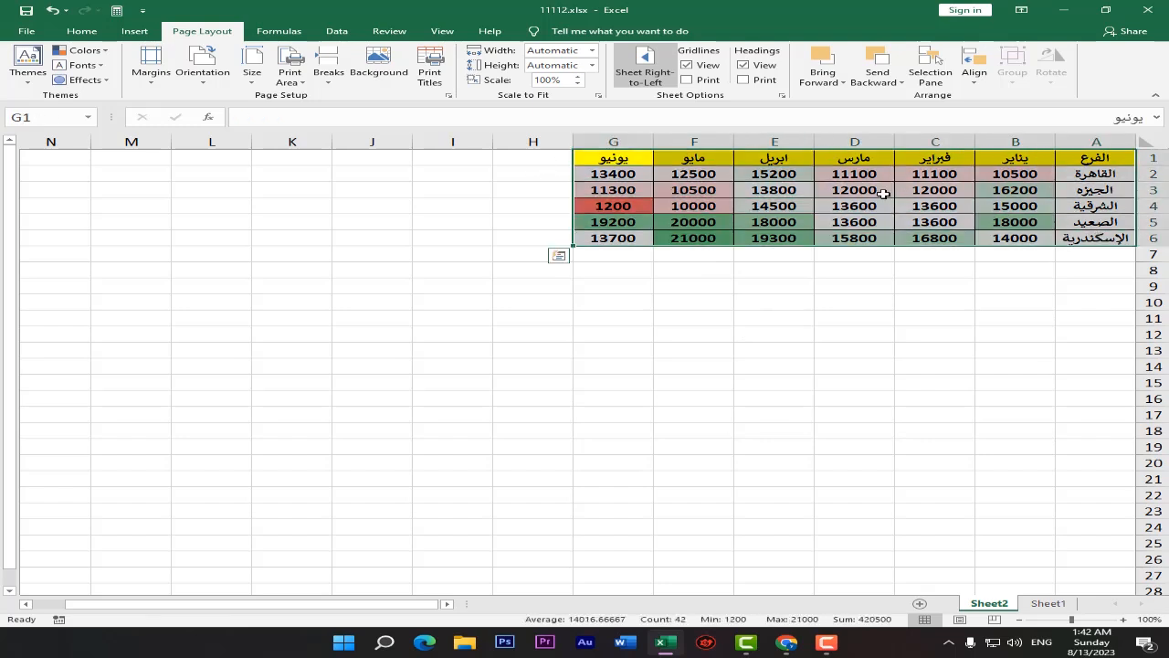
{"action": "right_click", "coordinate": [832, 179]}
{"action": "left_click", "coordinate": [601, 325]}
{"action": "left_click", "coordinate": [655, 321]}
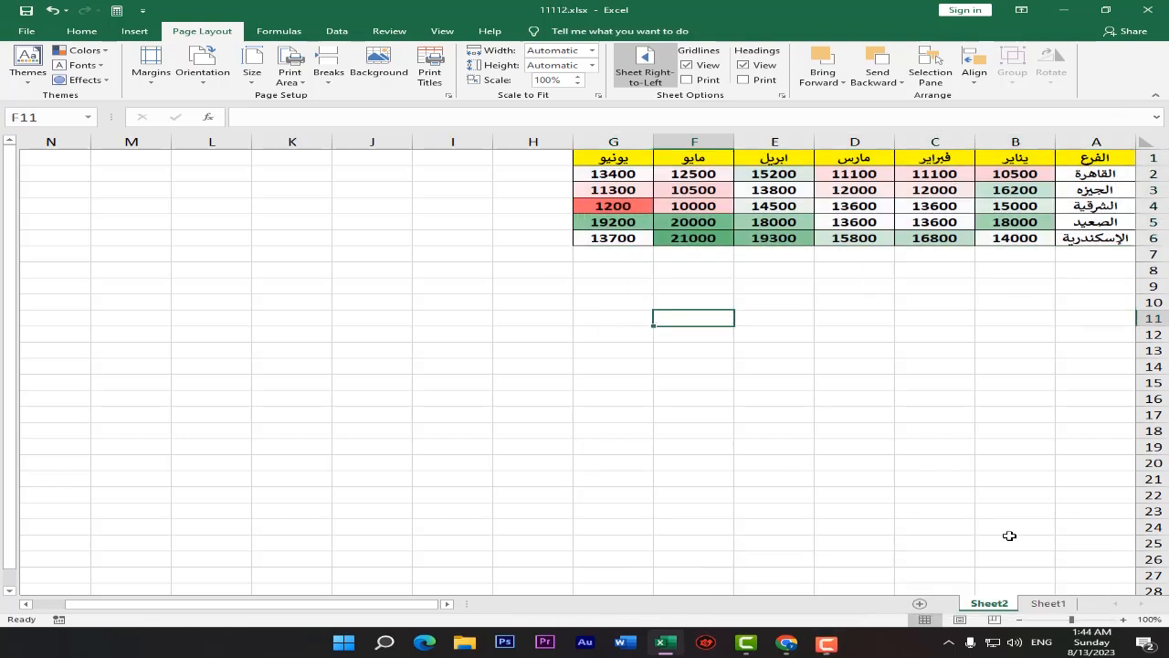
Copy the 10000 from F4 into cell A1 of a new Sheet3.
{"action": "left_click", "coordinate": [710, 209]}
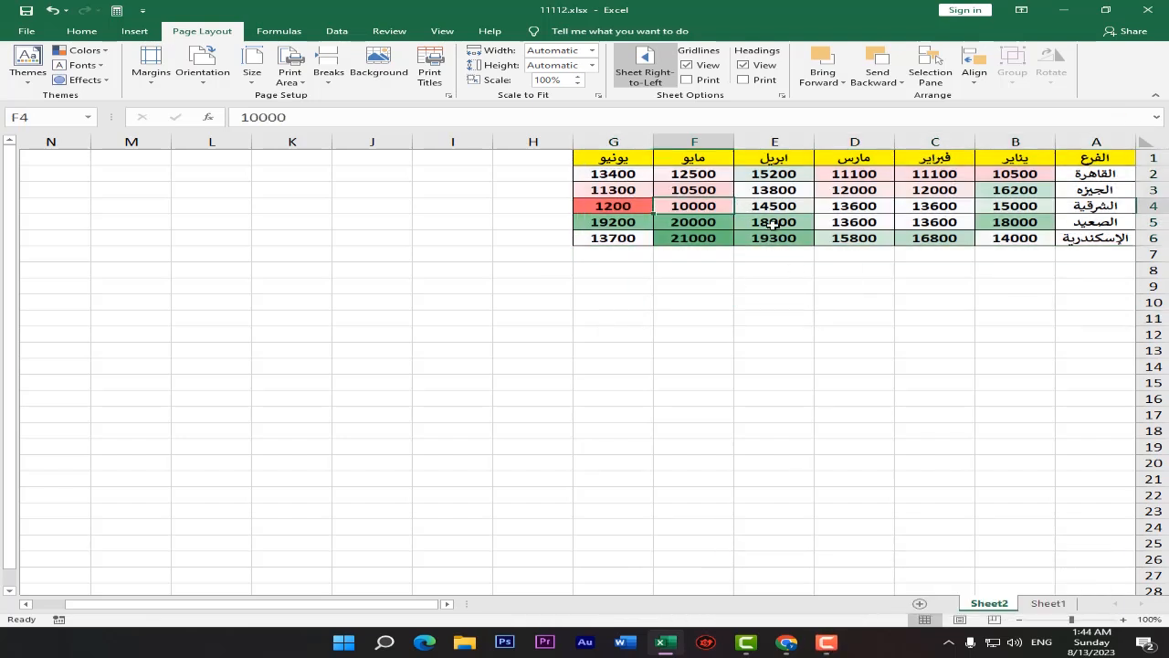
{"action": "key", "text": "ctrl+c"}
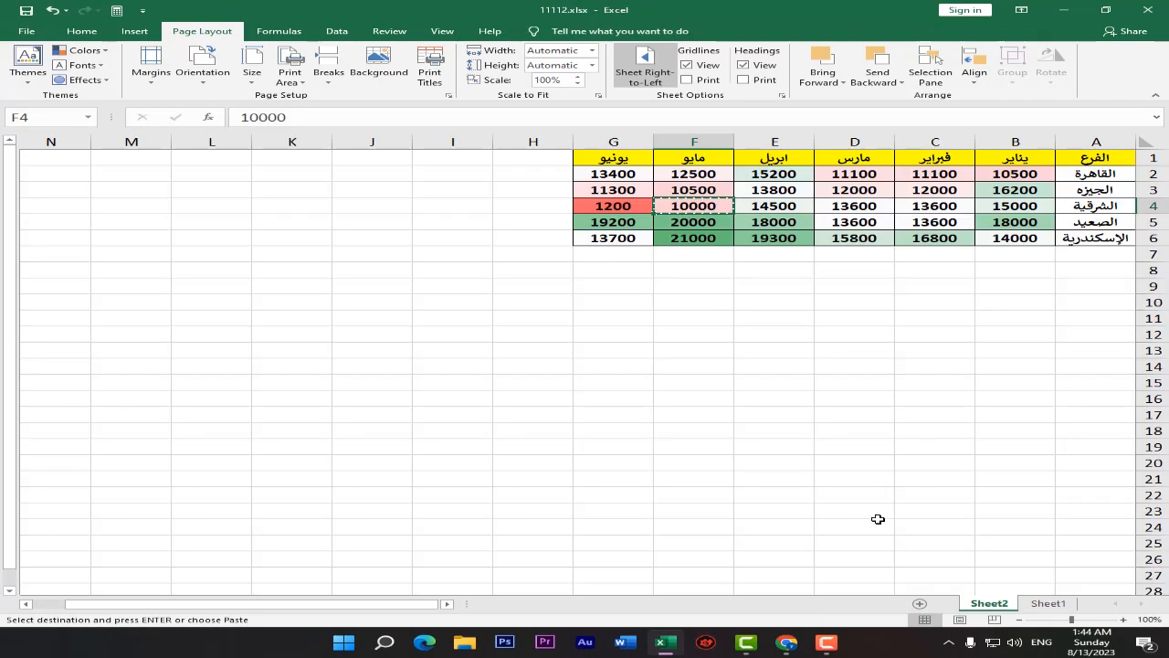
{"action": "left_click", "coordinate": [920, 603]}
{"action": "key", "text": "ctrl+v"}
{"action": "left_click", "coordinate": [268, 224]}
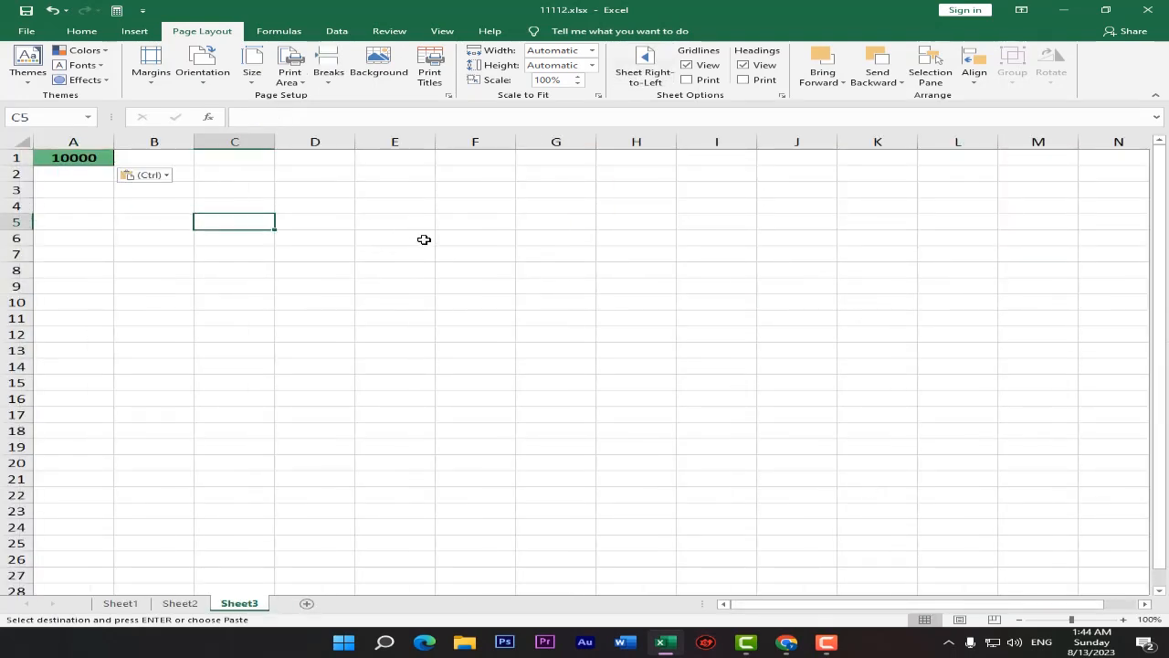
{"action": "left_click", "coordinate": [25, 33]}
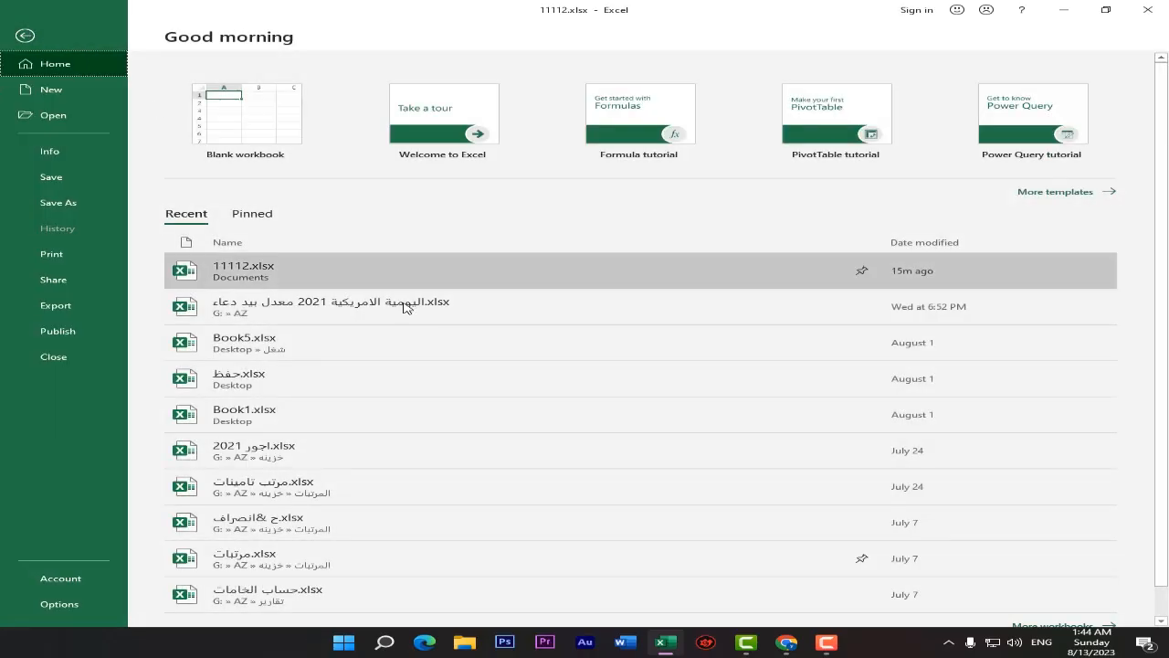
Open and close the recent 2021 wages workbook, then empty row 15 on Sheet1.
{"action": "left_click", "coordinate": [308, 456]}
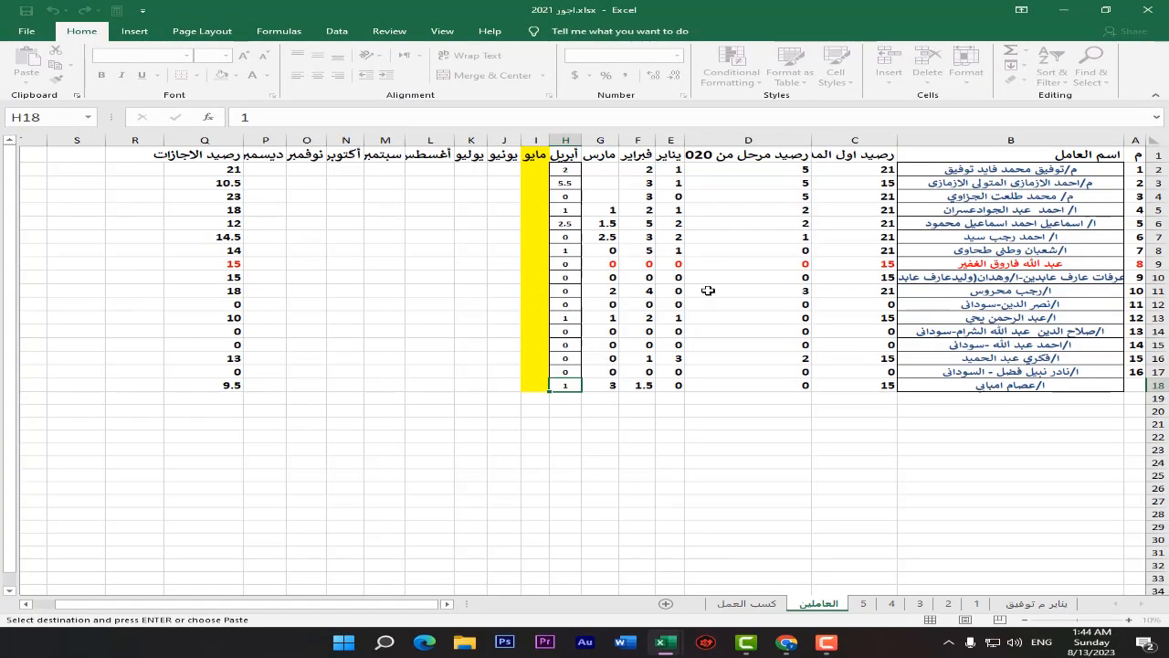
{"action": "left_click", "coordinate": [827, 292]}
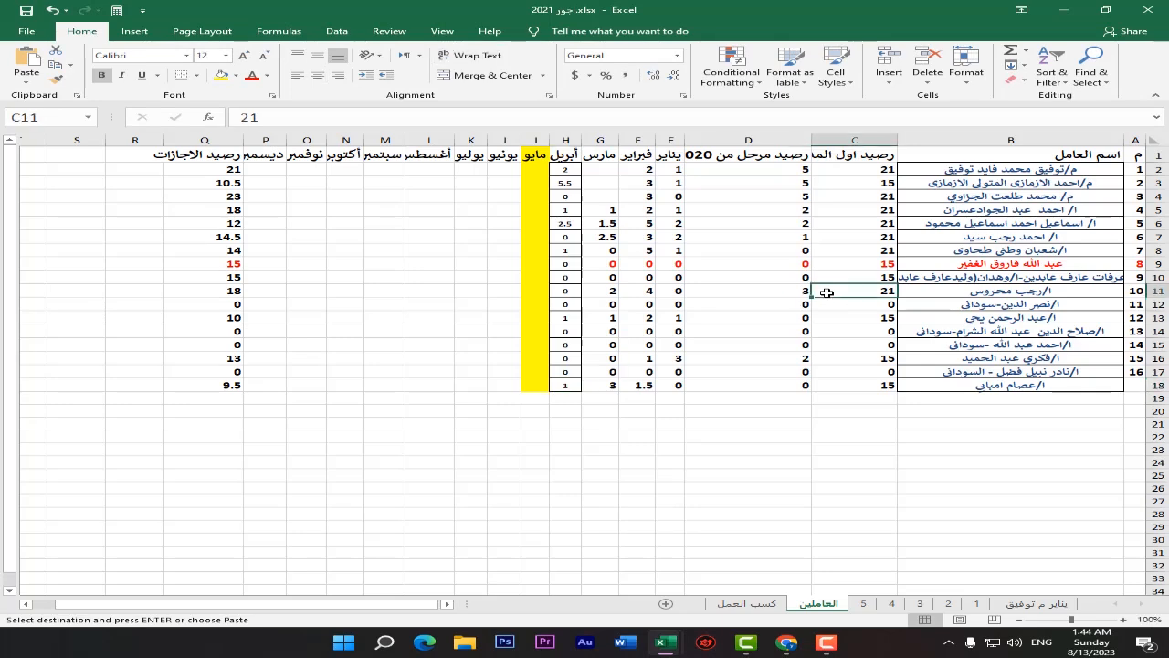
{"action": "left_click", "coordinate": [1148, 10]}
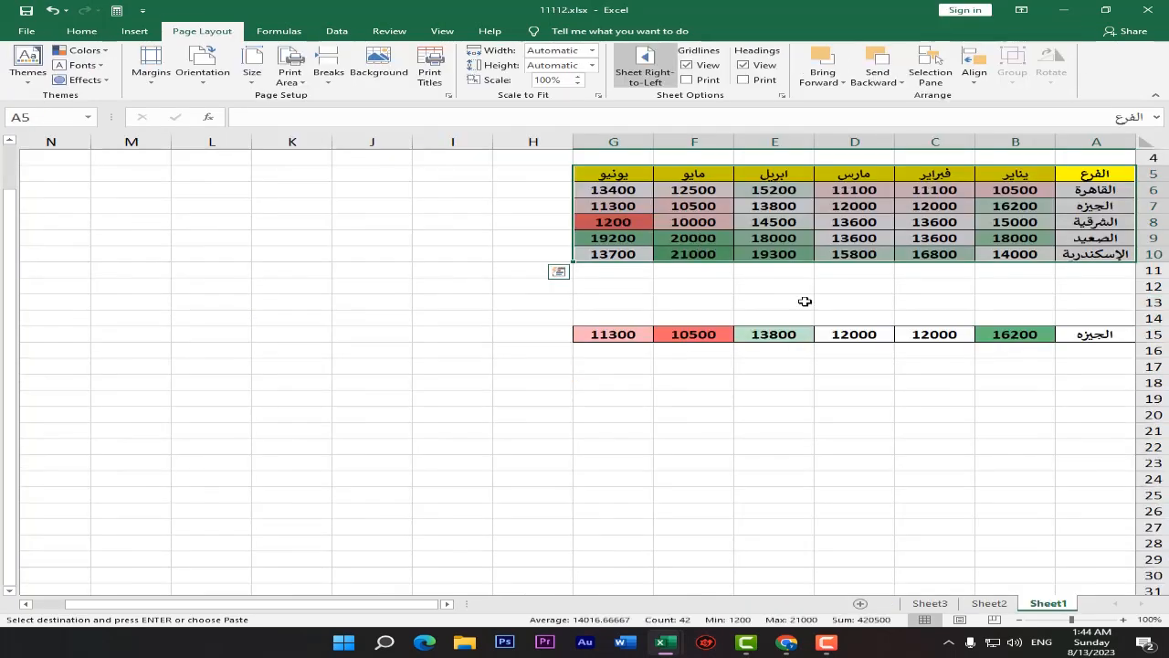
{"action": "left_click", "coordinate": [887, 348]}
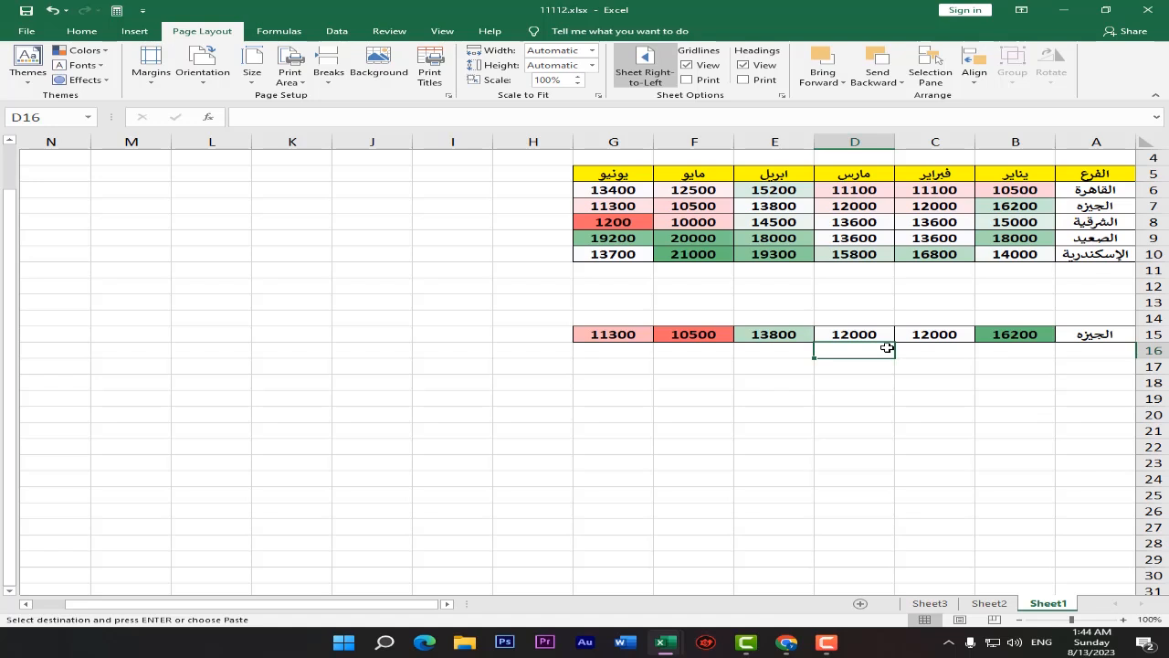
{"action": "left_click", "coordinate": [1105, 336]}
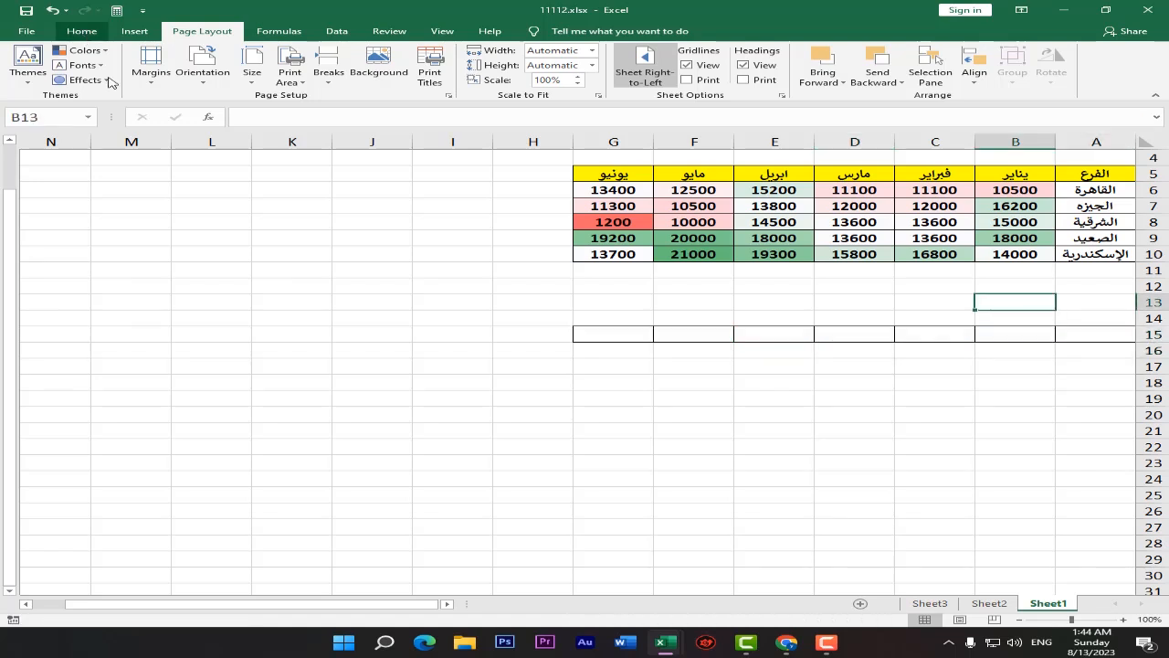
{"action": "left_click", "coordinate": [85, 34]}
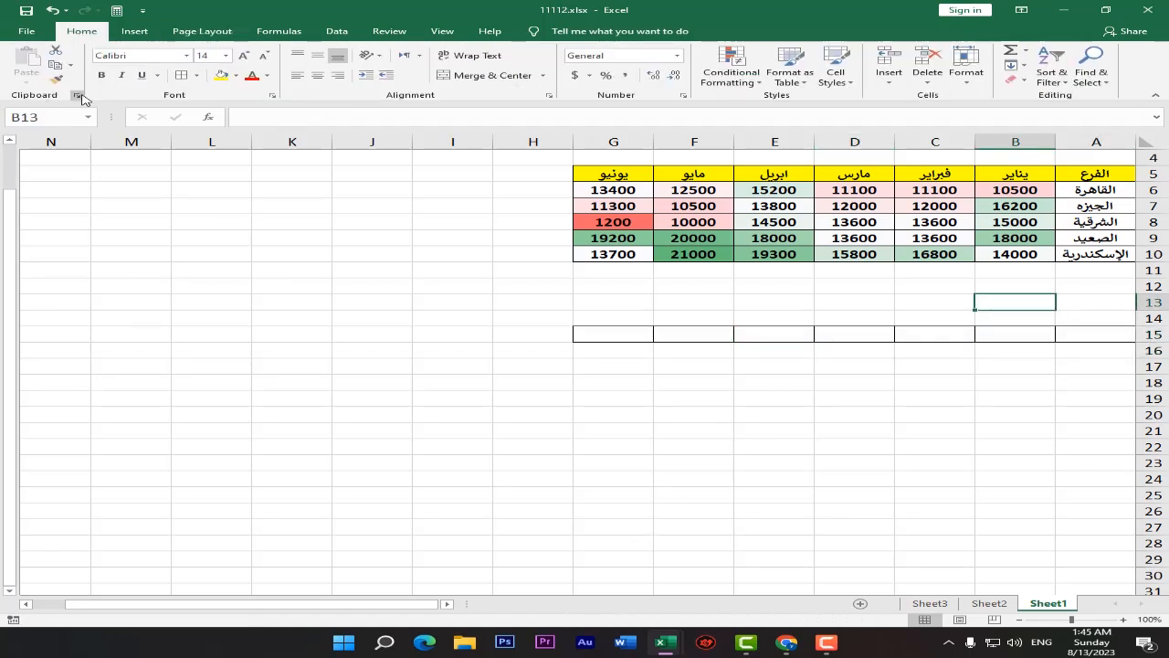
Show the Office clipboard pane and switch Sheet1 to left-to-right direction.
{"action": "left_click", "coordinate": [78, 95]}
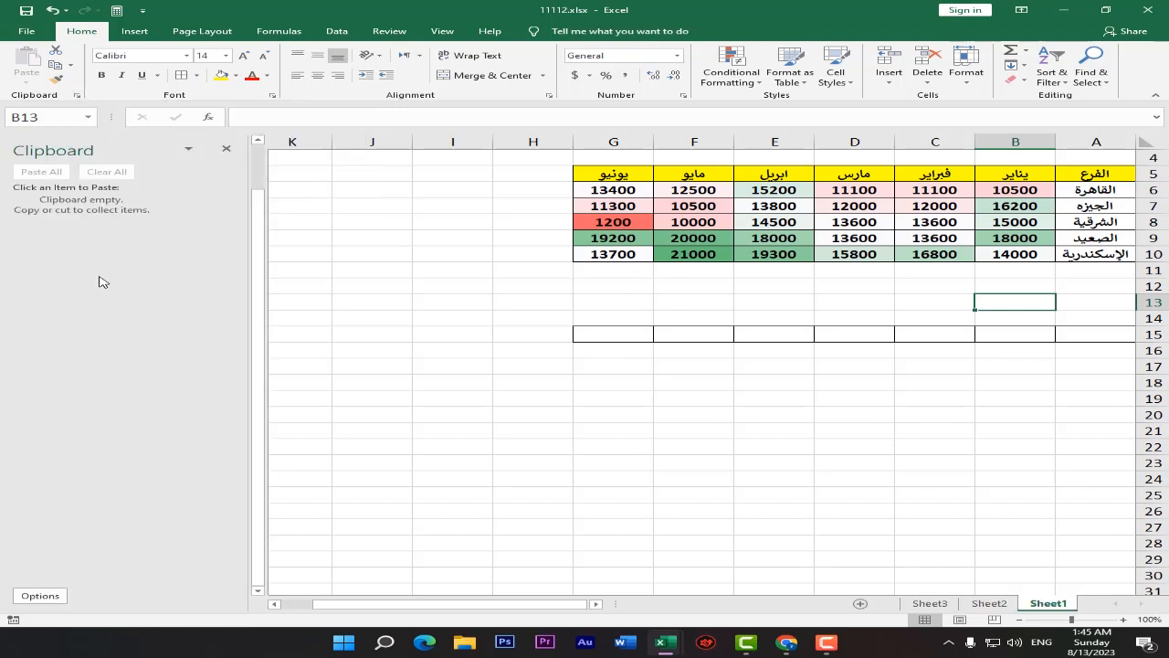
{"action": "left_click", "coordinate": [228, 32]}
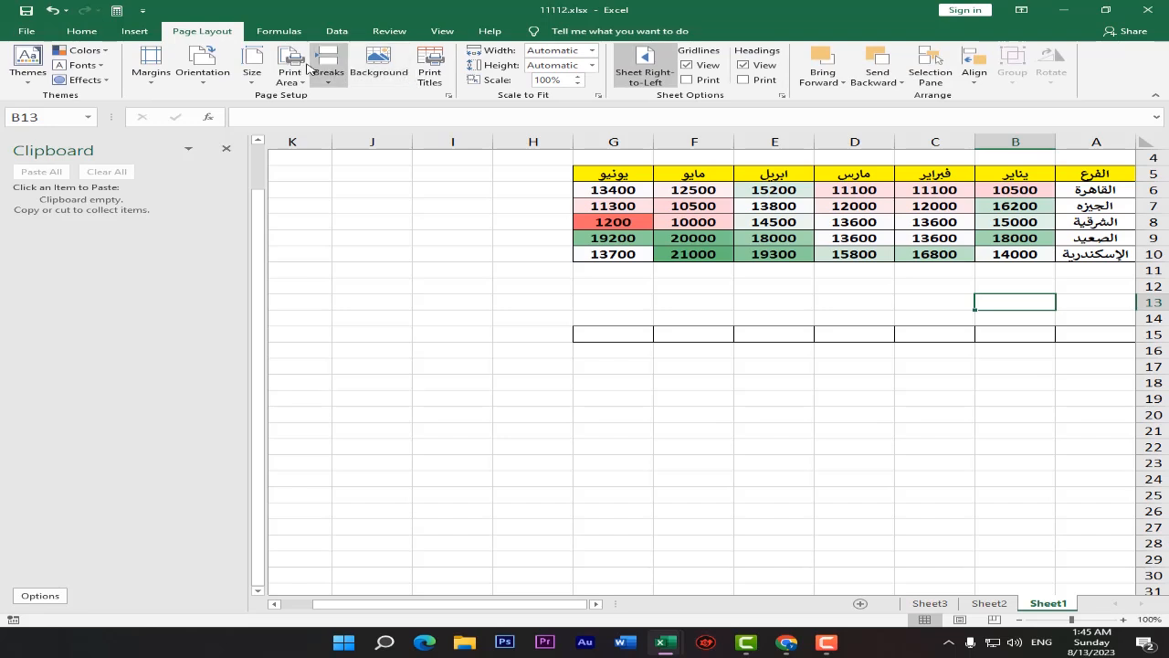
{"action": "left_click", "coordinate": [645, 68]}
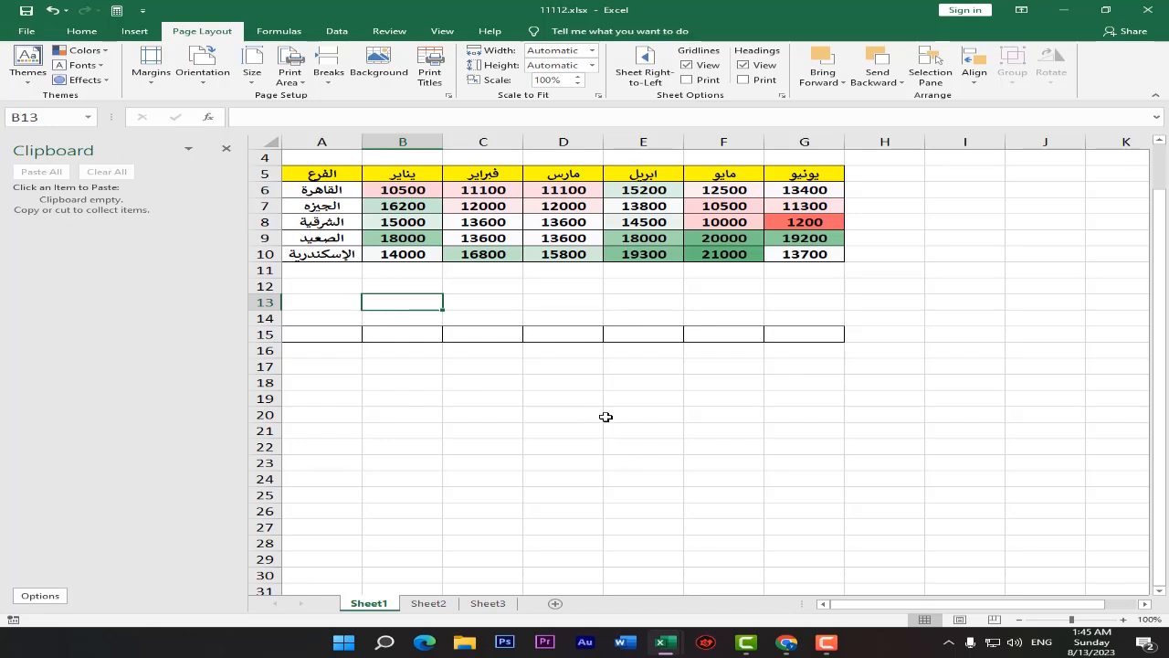
Copy القاهرة from A6 and the June column G5:G10 to the clipboard.
{"action": "left_click", "coordinate": [331, 192]}
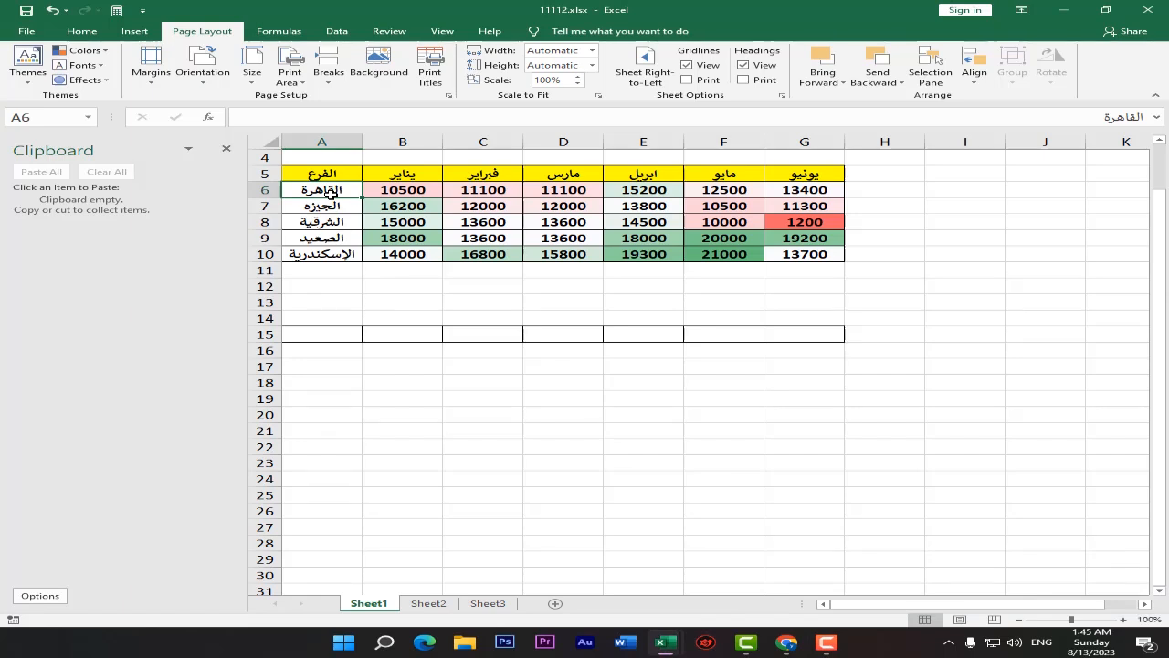
{"action": "key", "text": "ctrl+c"}
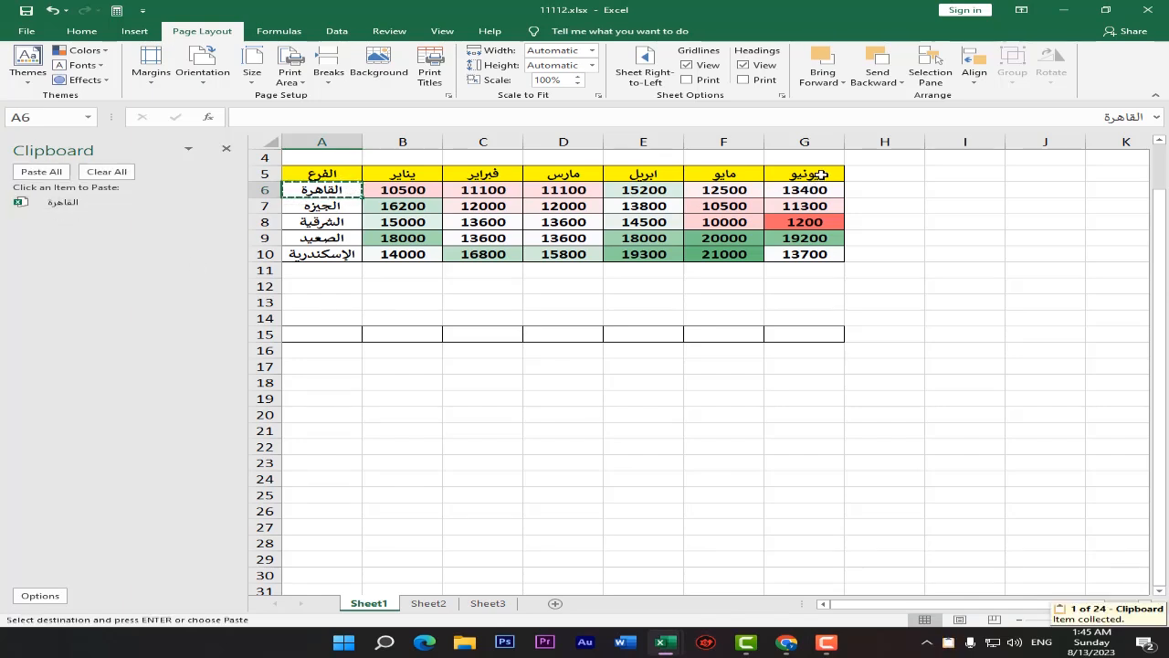
{"action": "left_click_drag", "start_coordinate": [822, 174], "coordinate": [804, 254]}
{"action": "key", "text": "ctrl+c"}
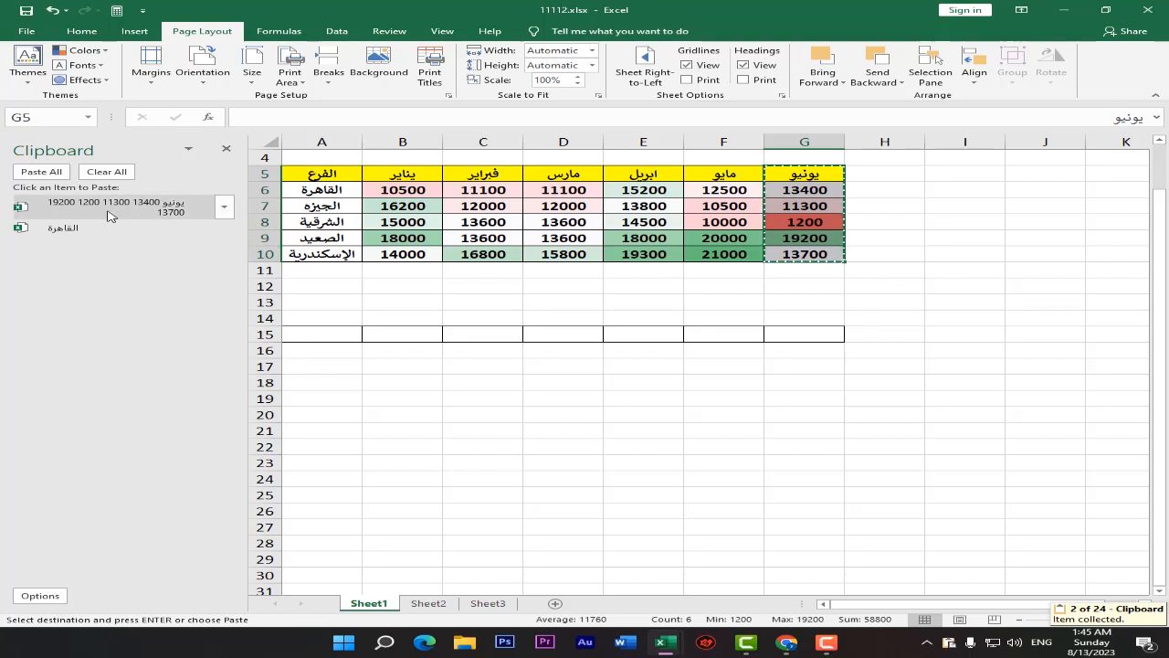
{"action": "left_click", "coordinate": [176, 216]}
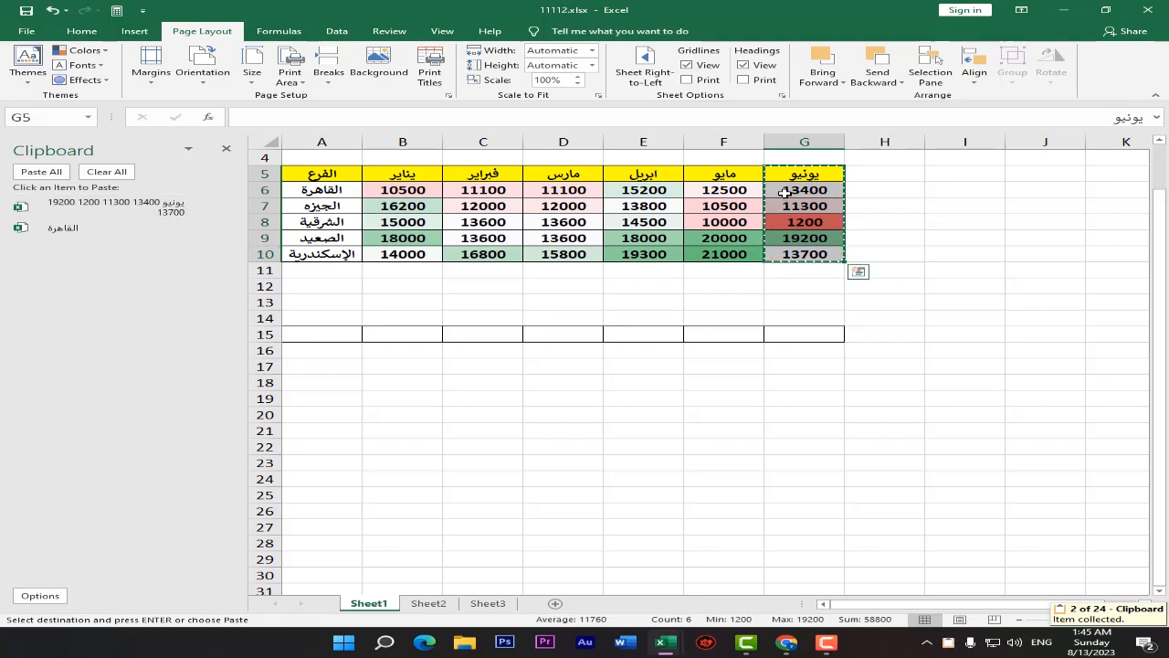
Copy مارس, فبراير and الإسكندرية to the clipboard, then return to Sheet2.
{"action": "left_click", "coordinate": [576, 179]}
{"action": "key", "text": "ctrl+c"}
{"action": "left_click", "coordinate": [487, 177]}
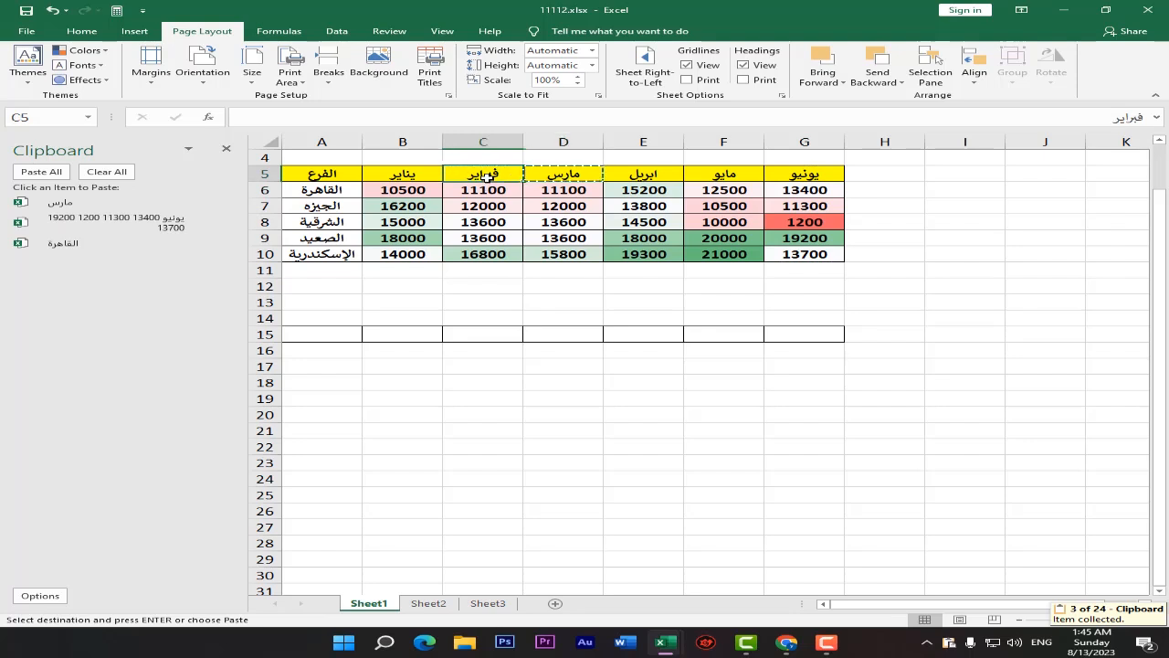
{"action": "key", "text": "ctrl+c"}
{"action": "left_click", "coordinate": [321, 256]}
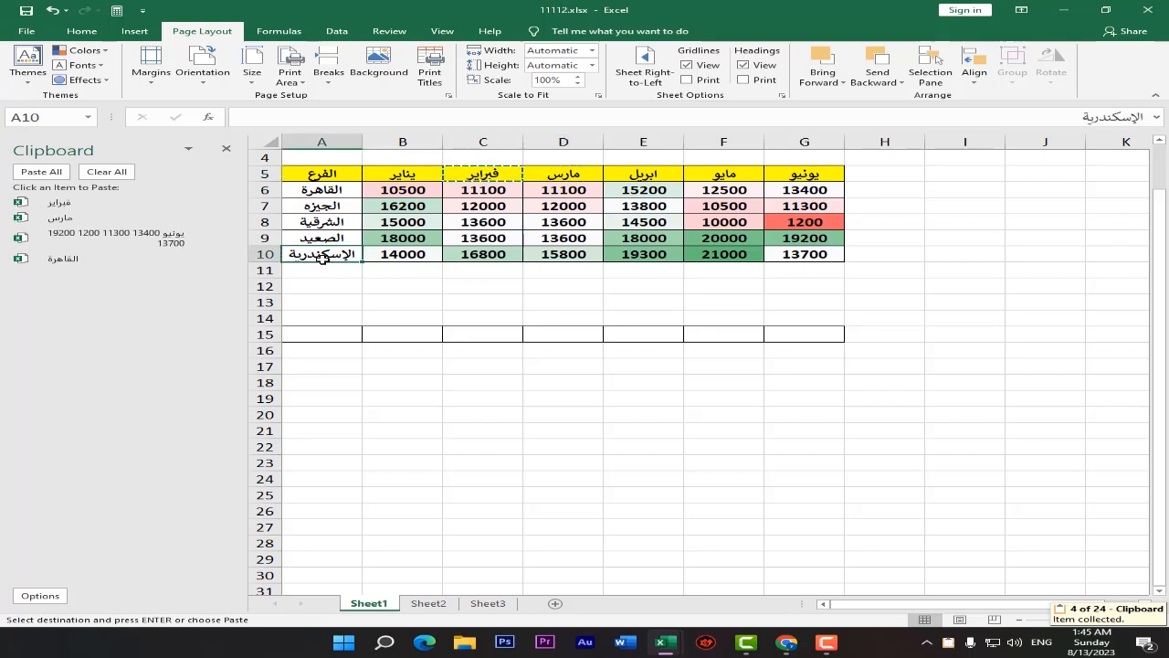
{"action": "key", "text": "ctrl+c"}
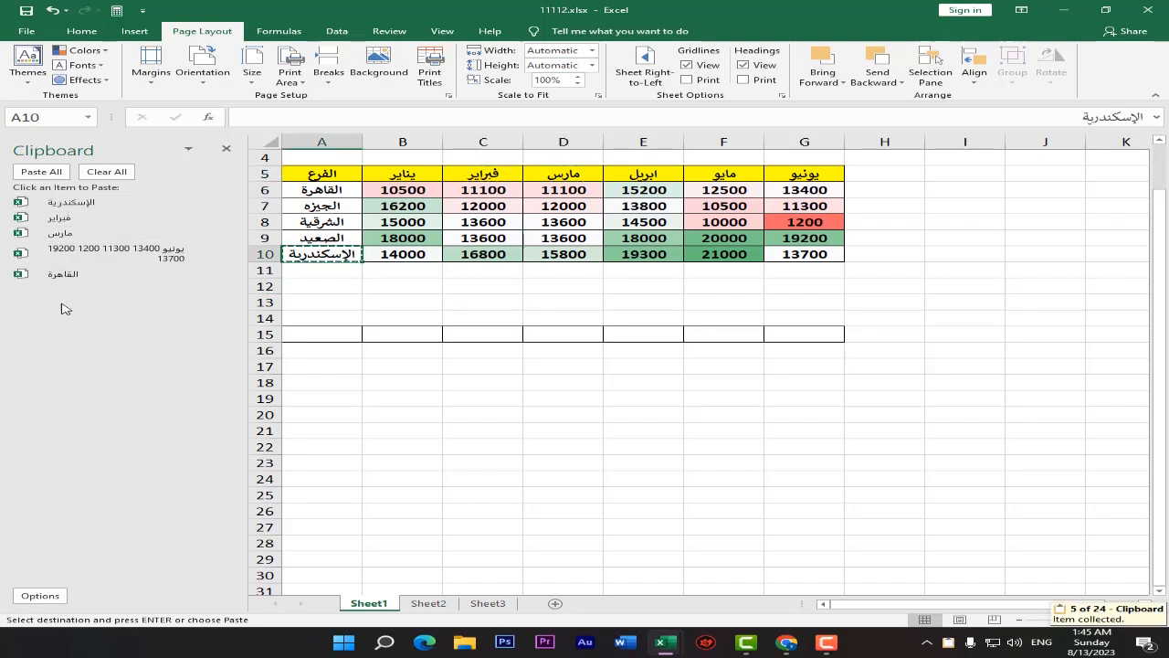
{"action": "left_click", "coordinate": [440, 604]}
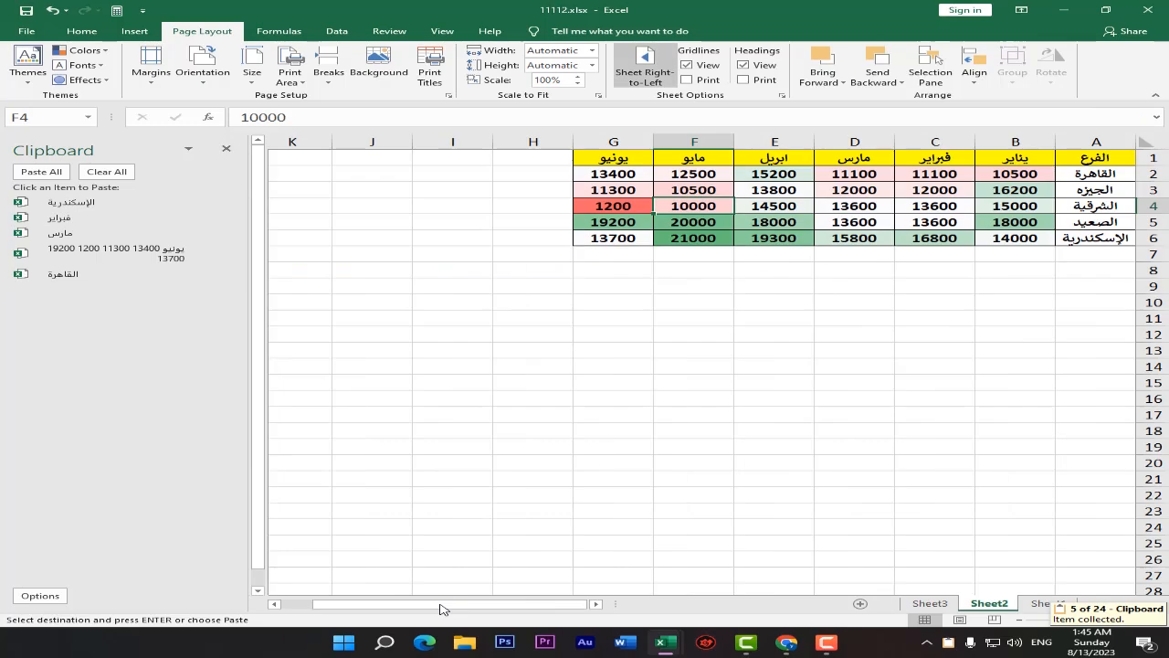
Copy الصعيد, then two employee names from B6 and B5 of 2021 اجور.xlsx, then minimize that workbook.
{"action": "left_click", "coordinate": [1091, 223]}
{"action": "key", "text": "ctrl+c"}
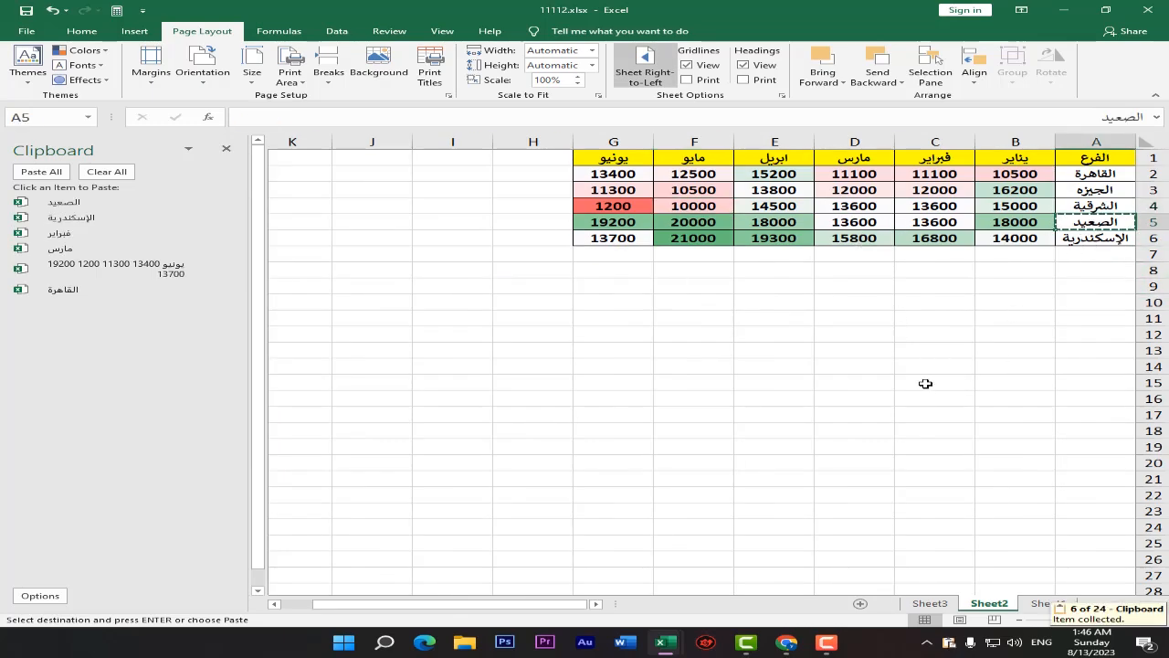
{"action": "mouse_move", "coordinate": [662, 647]}
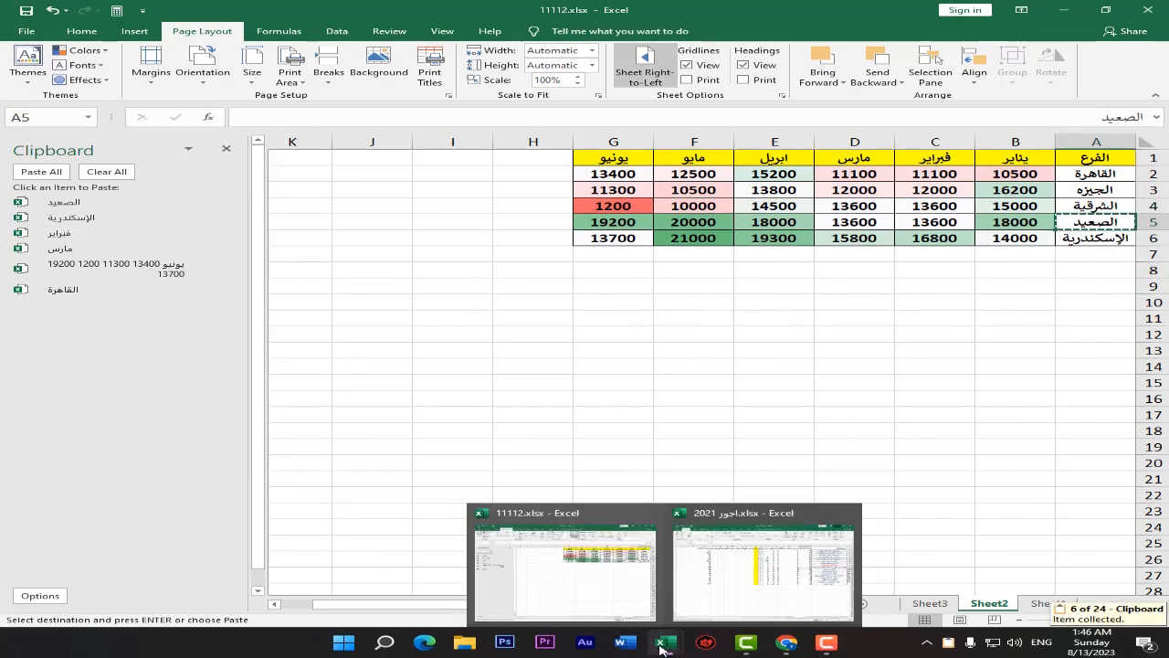
{"action": "left_click", "coordinate": [756, 589]}
{"action": "scroll", "coordinate": [631, 493], "scroll_direction": "down", "scroll_amount": 2}
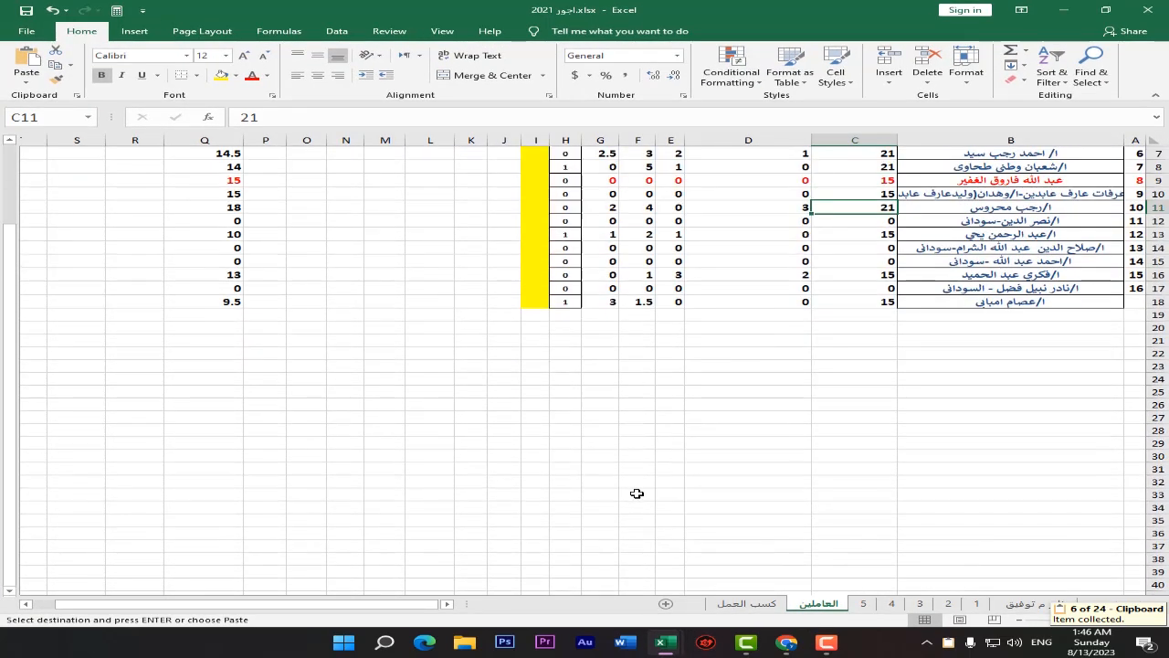
{"action": "scroll", "coordinate": [637, 493], "scroll_direction": "up", "scroll_amount": 2}
{"action": "left_click", "coordinate": [1016, 223]}
{"action": "key", "text": "ctrl+c"}
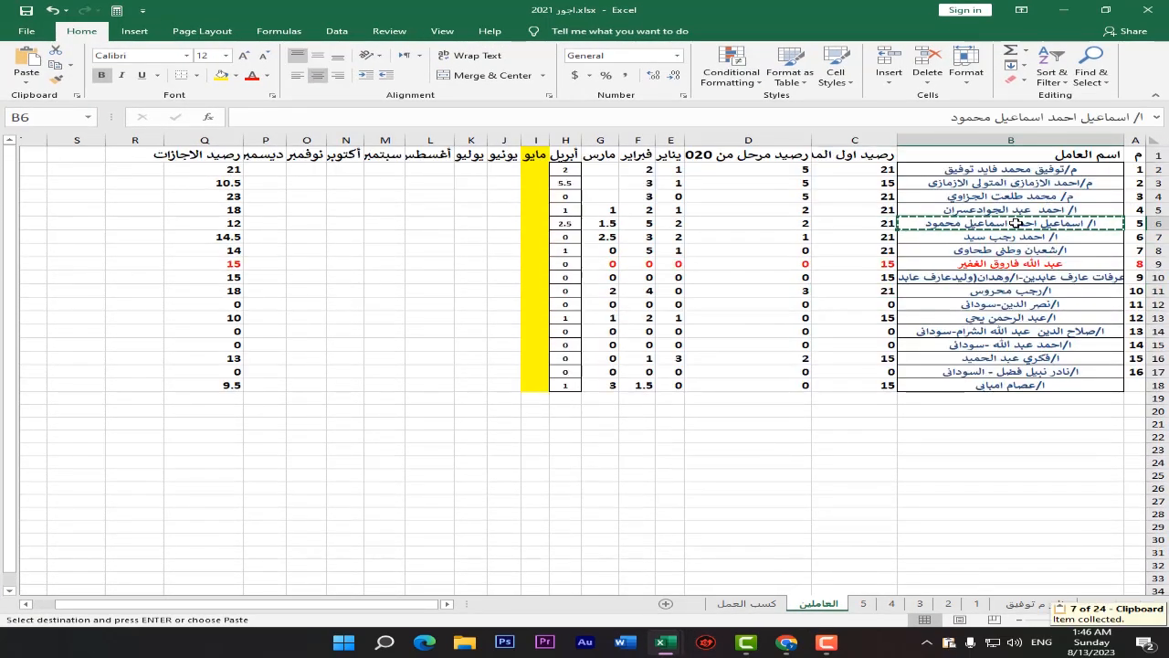
{"action": "left_click", "coordinate": [1018, 210]}
{"action": "key", "text": "ctrl+c"}
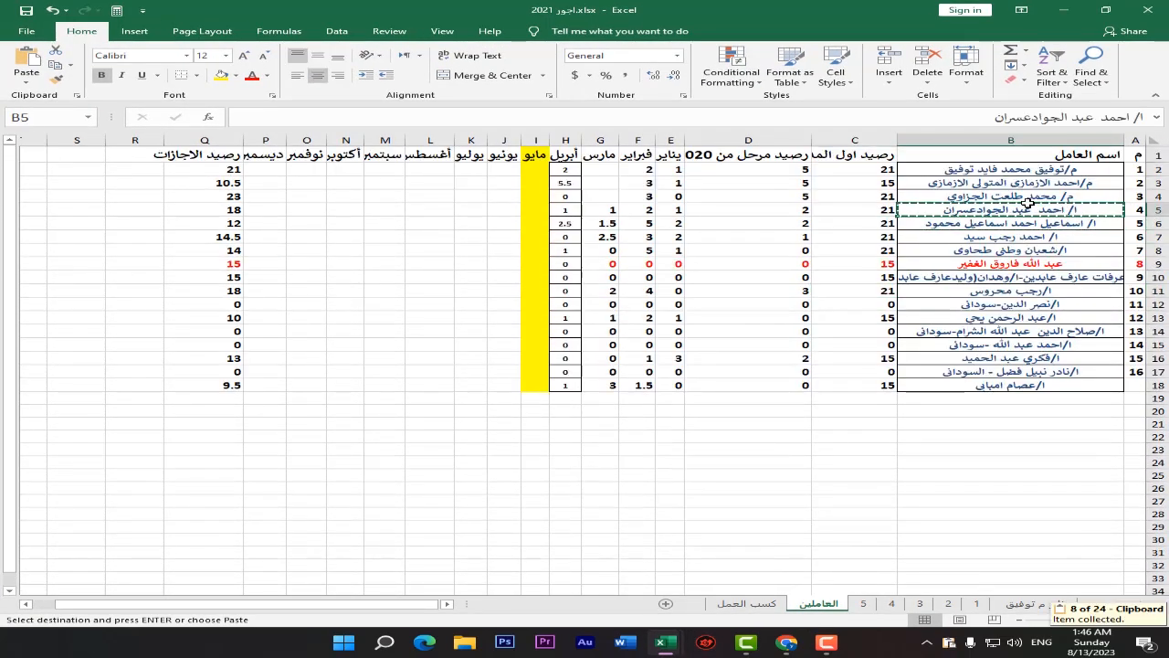
{"action": "left_click", "coordinate": [1064, 10]}
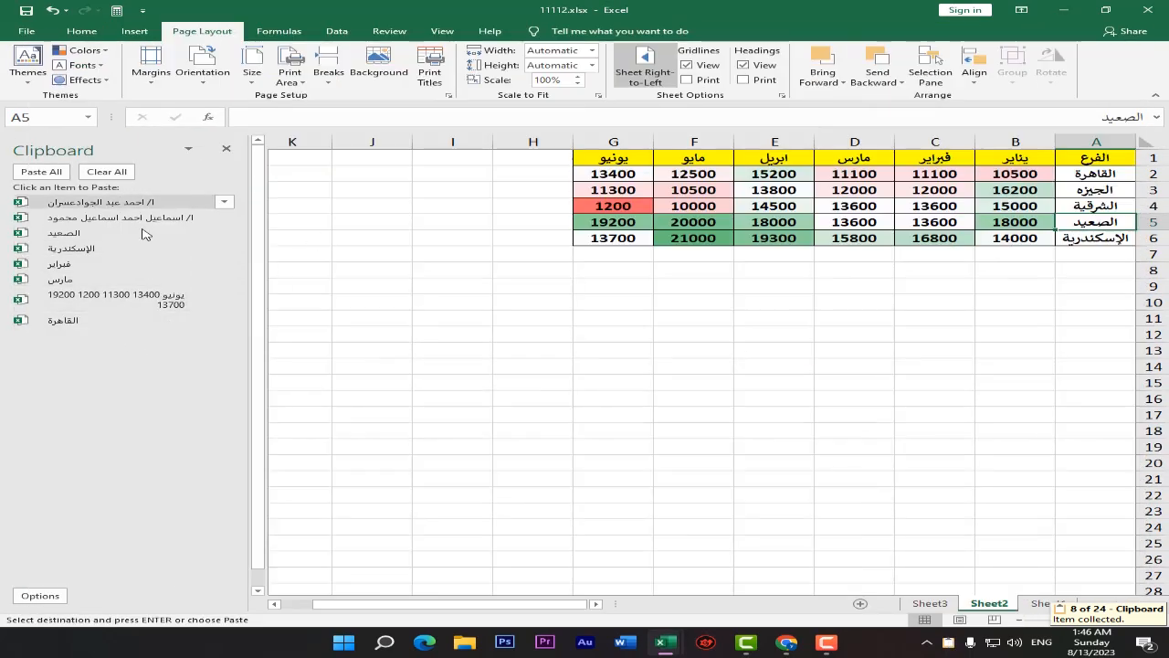
On Sheet3, delete the 10000 from cell A1.
{"action": "left_click", "coordinate": [929, 603]}
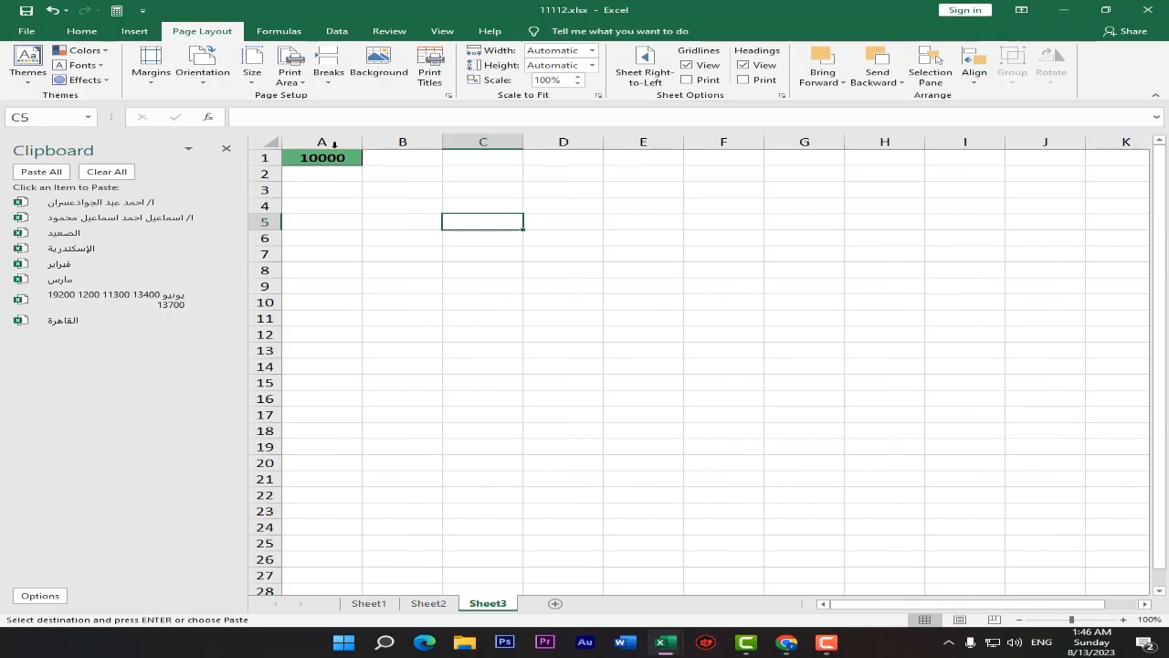
{"action": "left_click", "coordinate": [342, 159]}
{"action": "key", "text": "Delete"}
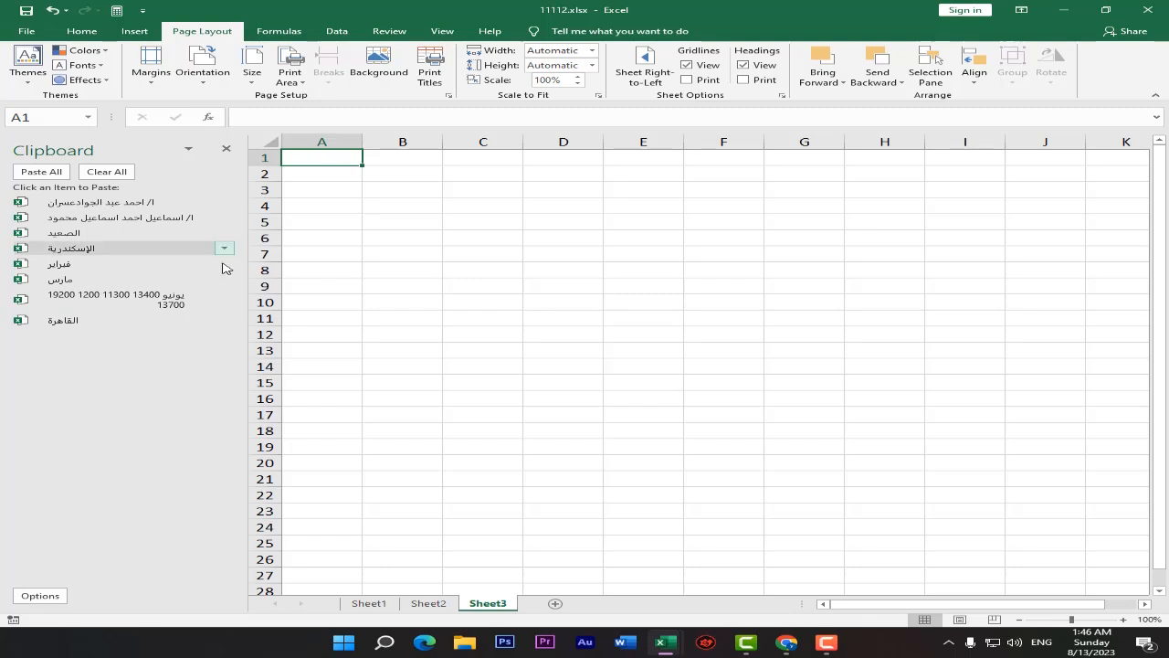
Trial-paste القاهرة, مارس, الإسكندرية and two employee names into column A, then undo them.
{"action": "left_click", "coordinate": [73, 324]}
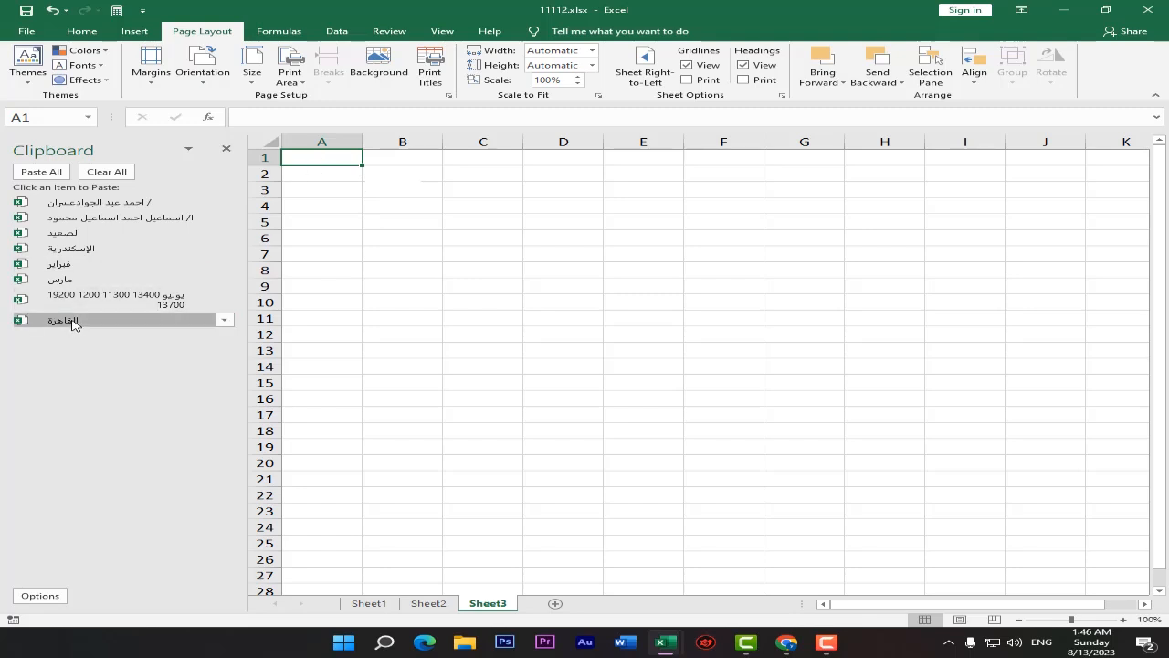
{"action": "left_click", "coordinate": [339, 175]}
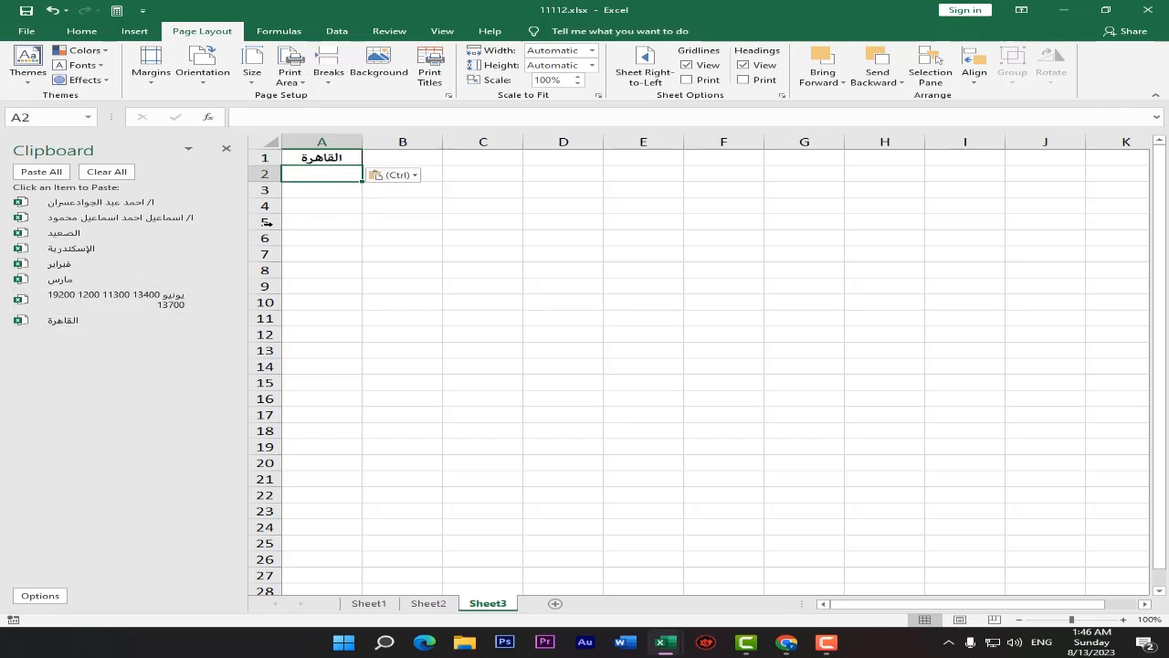
{"action": "left_click", "coordinate": [89, 278]}
{"action": "left_click", "coordinate": [333, 189]}
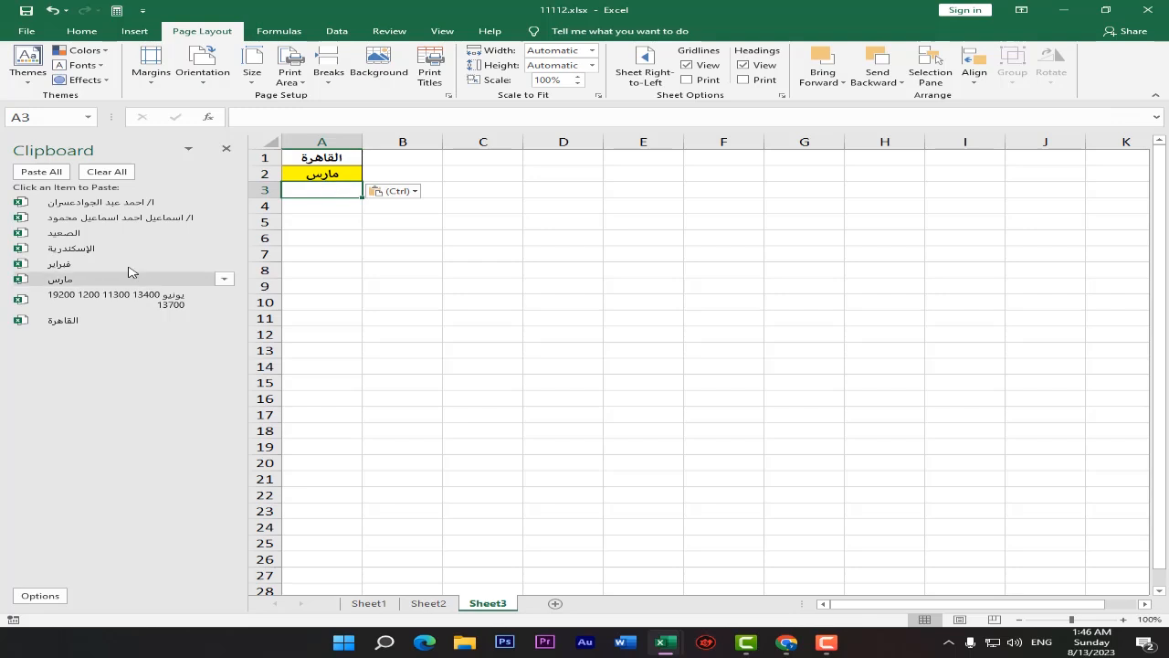
{"action": "left_click", "coordinate": [101, 249]}
{"action": "left_click", "coordinate": [326, 207]}
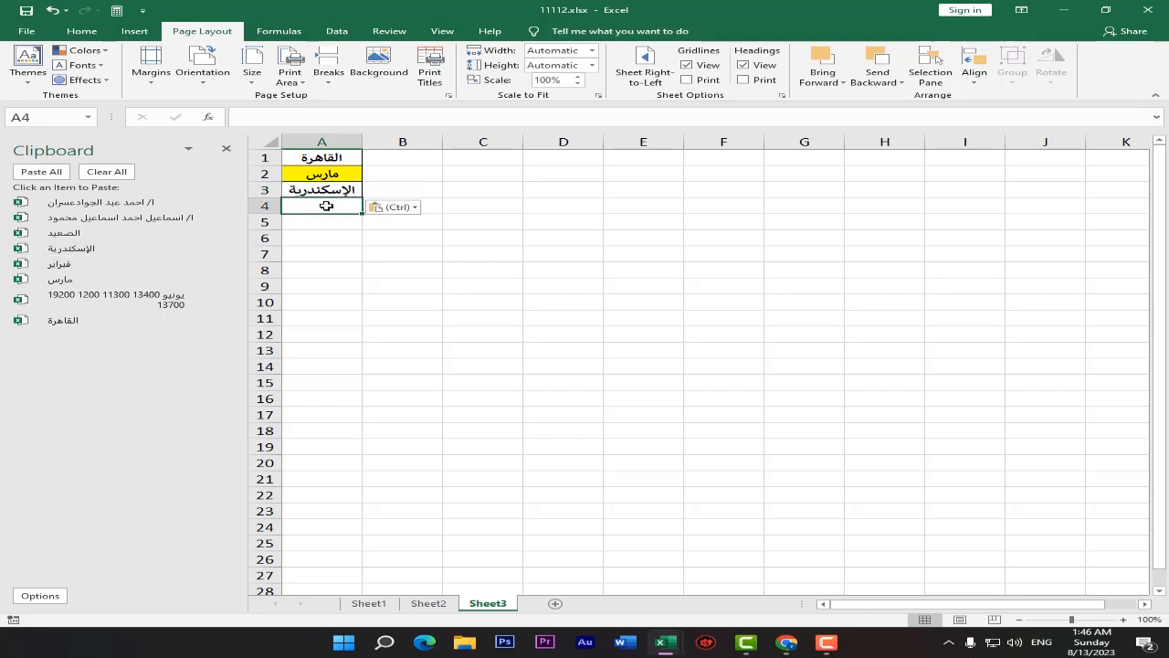
{"action": "left_click", "coordinate": [119, 217]}
{"action": "left_click", "coordinate": [333, 233]}
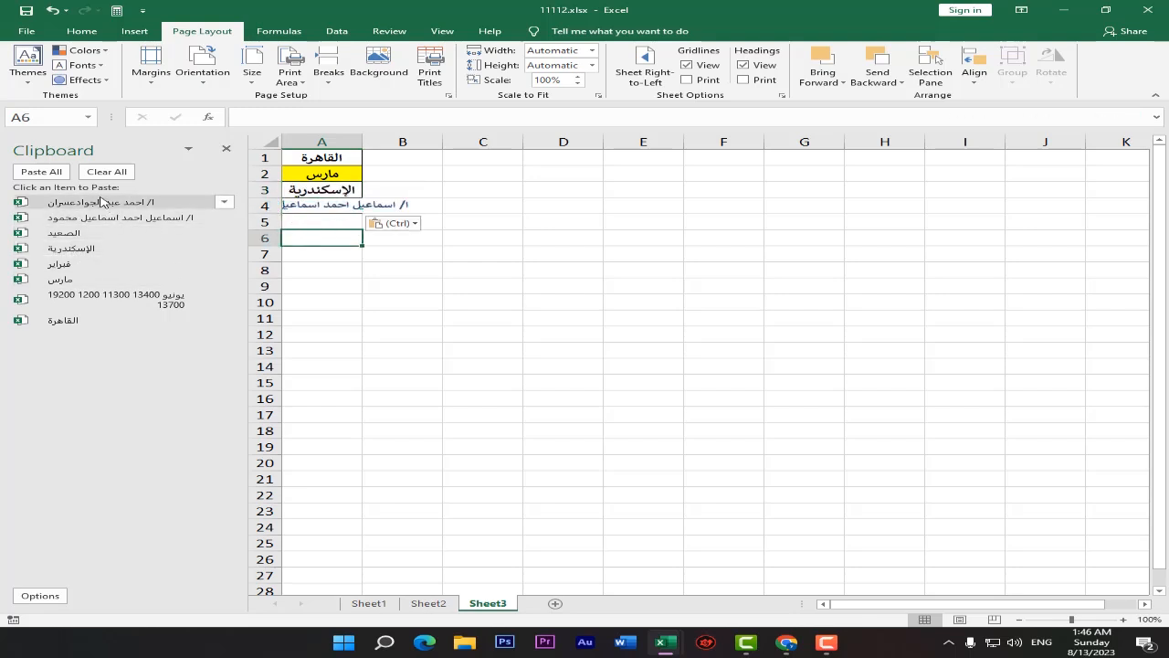
{"action": "left_click", "coordinate": [101, 201]}
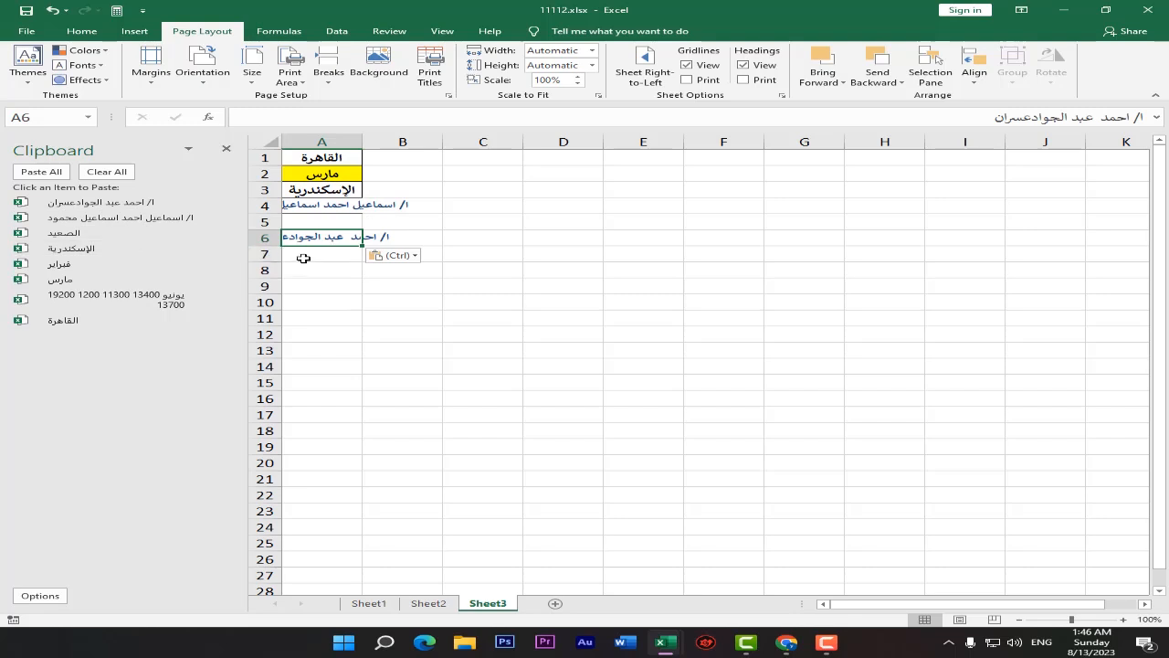
{"action": "key", "text": "ctrl+z"}
{"action": "key", "text": "ctrl+z"}
{"action": "key", "text": "ctrl+z"}
{"action": "key", "text": "ctrl+z"}
{"action": "key", "text": "ctrl+z"}
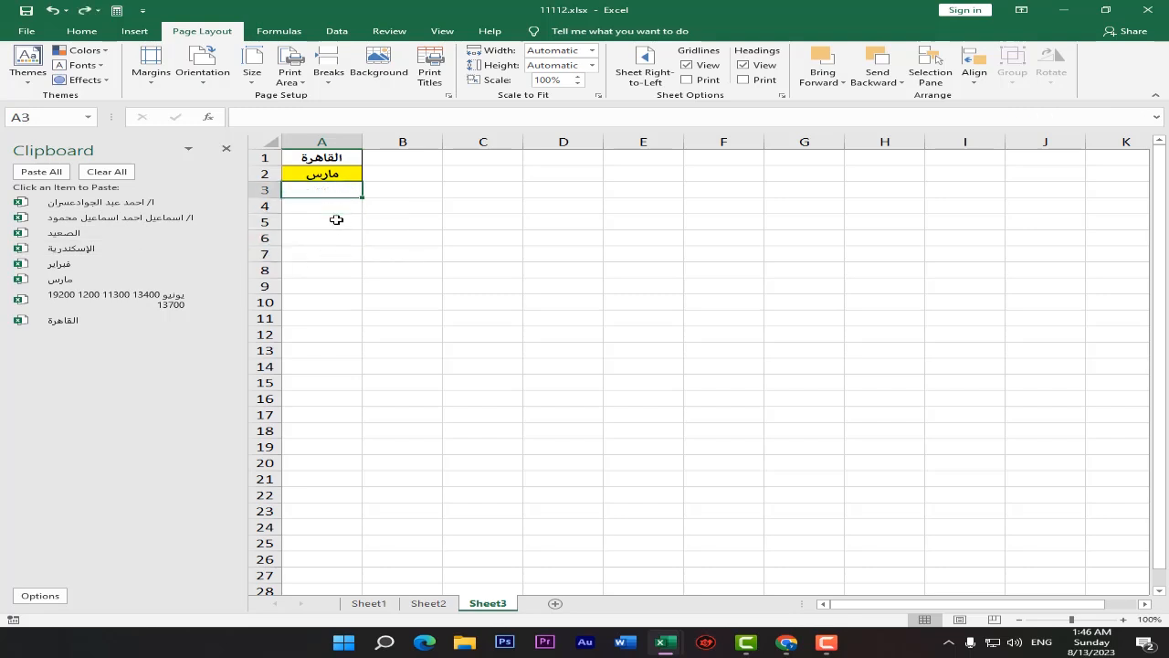
Paste all clipboard items down column A and widen column A to fit them.
{"action": "left_click", "coordinate": [41, 171]}
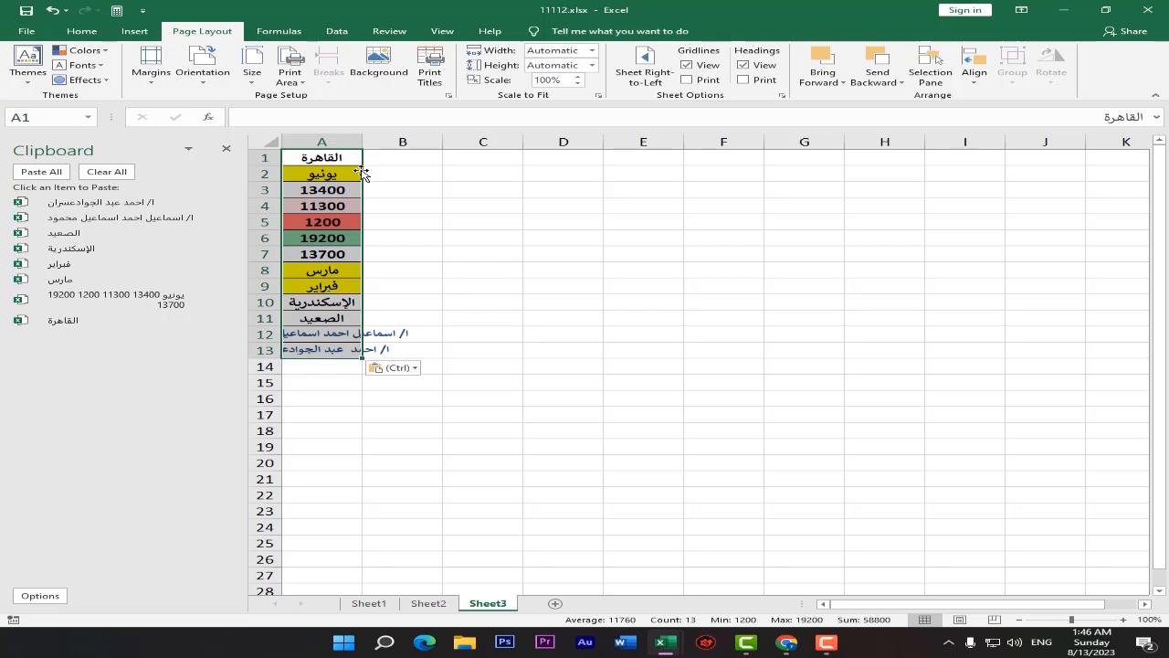
{"action": "mouse_move", "coordinate": [362, 141]}
{"action": "left_mouse_down"}
{"action": "mouse_move", "coordinate": [486, 147]}
{"action": "mouse_move", "coordinate": [367, 145]}
{"action": "left_mouse_up"}
{"action": "left_click", "coordinate": [418, 273]}
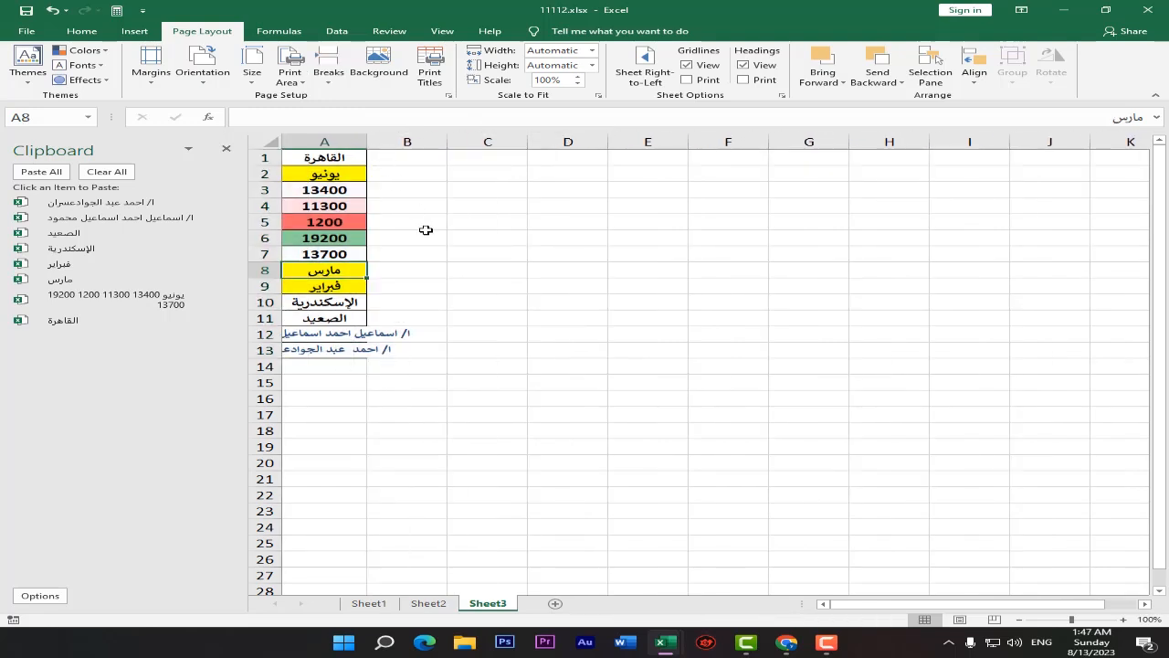
Paste الإسكندرية into D3 and الصعيد into E3 from the clipboard.
{"action": "left_click", "coordinate": [620, 225]}
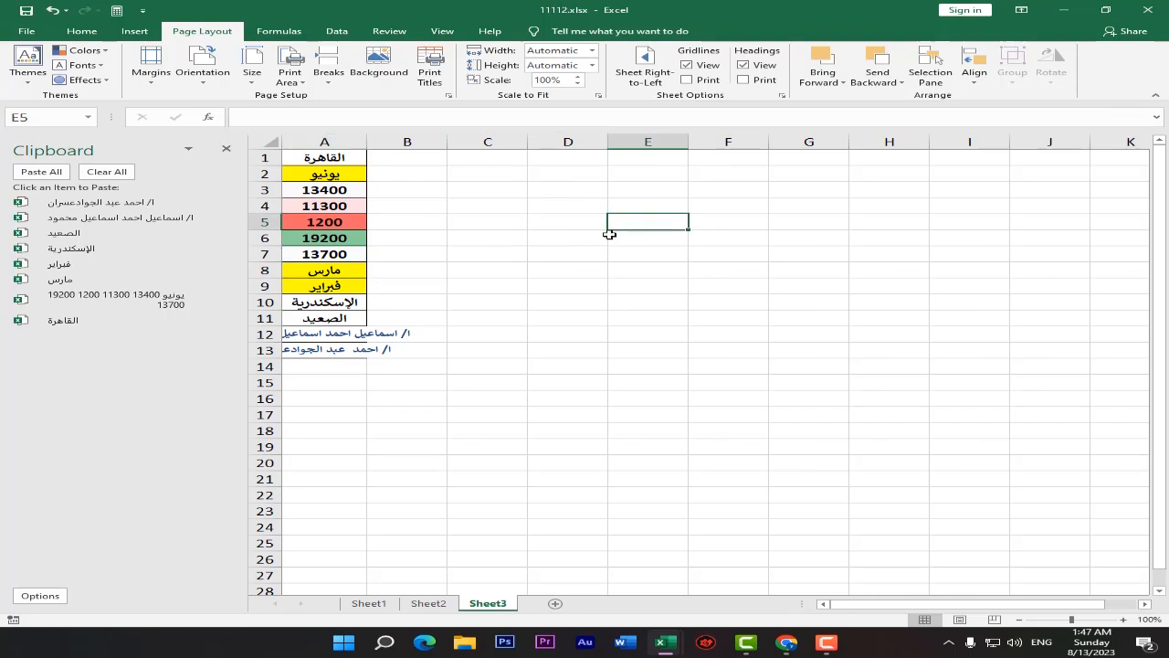
{"action": "left_click", "coordinate": [569, 192]}
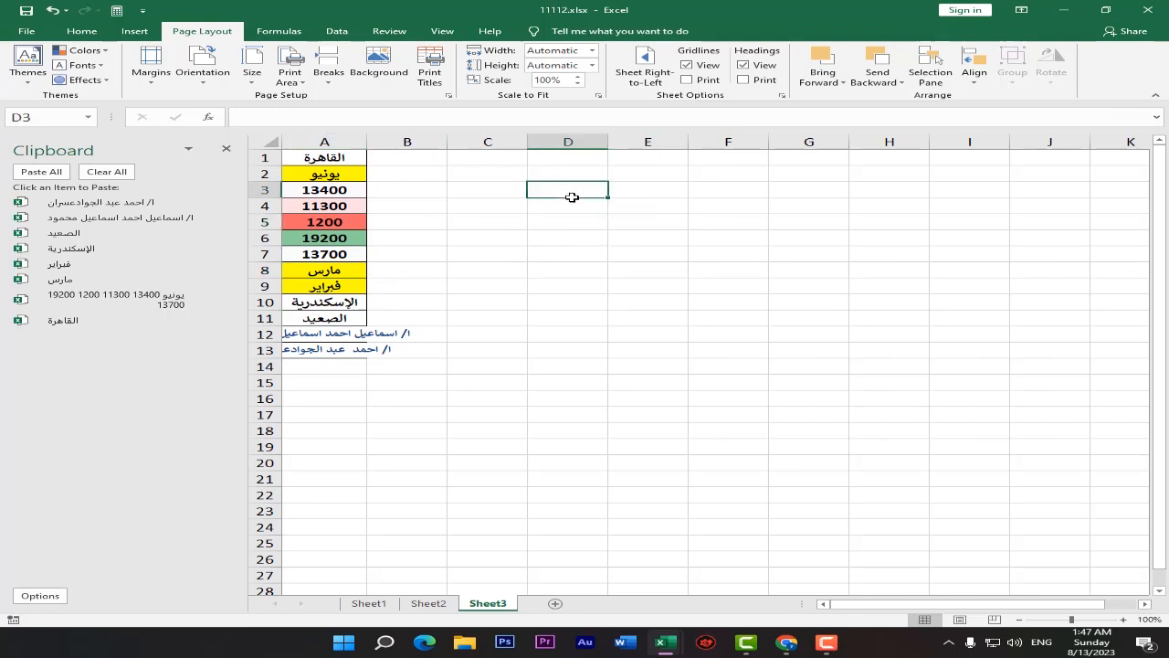
{"action": "left_click", "coordinate": [100, 253]}
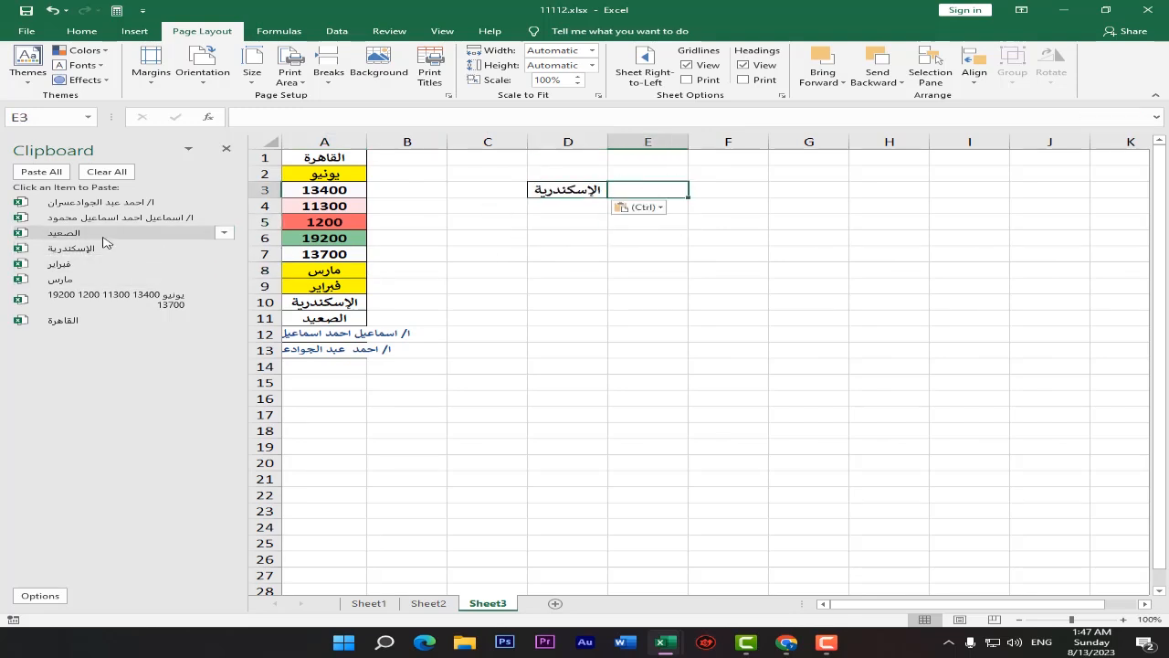
{"action": "left_click", "coordinate": [64, 233]}
{"action": "left_click", "coordinate": [720, 188]}
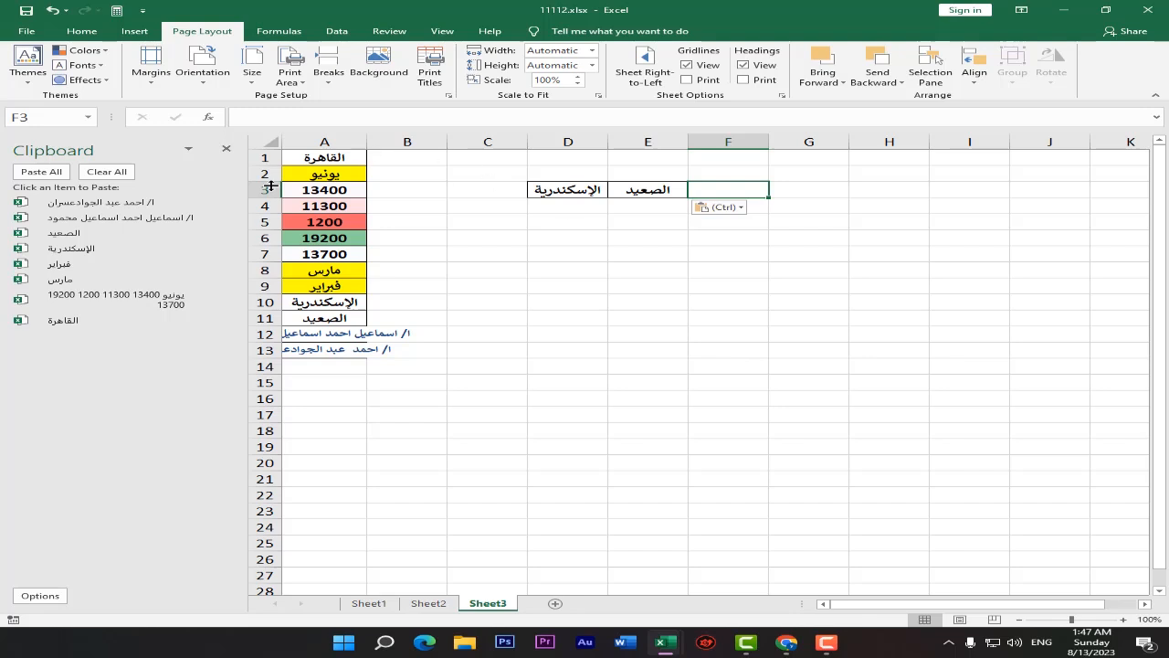
Clear the Office clipboard, close its pane, and select F3 in مرتب تامينات.xlsx.
{"action": "left_click", "coordinate": [107, 172]}
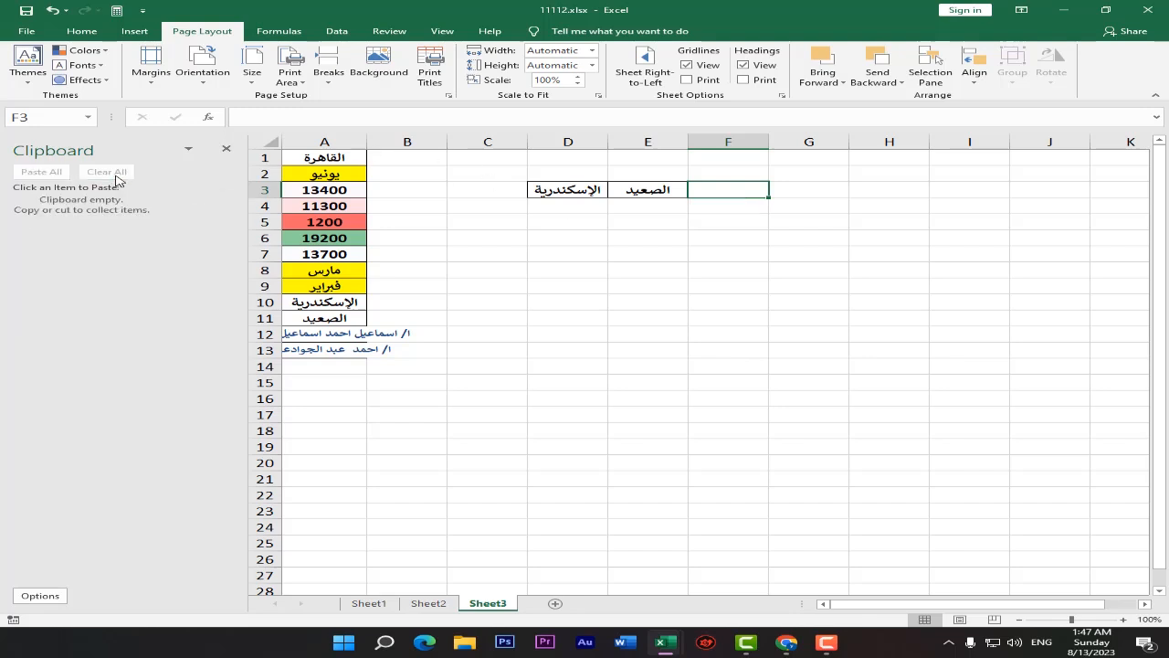
{"action": "left_click", "coordinate": [226, 151]}
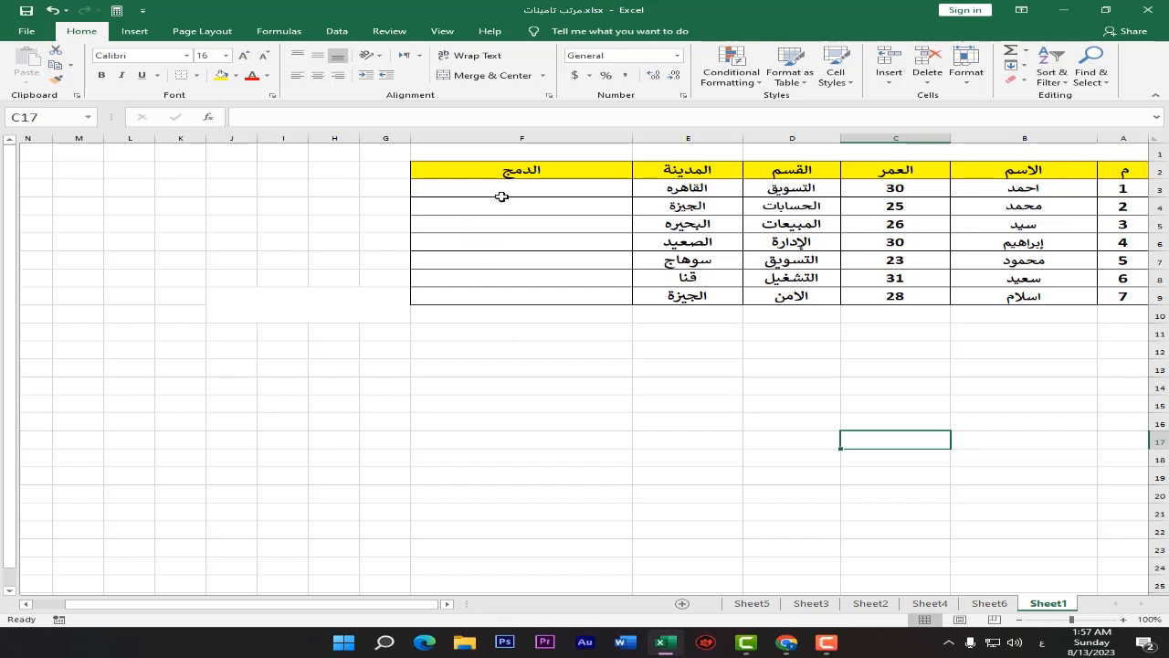
{"action": "left_click", "coordinate": [558, 194]}
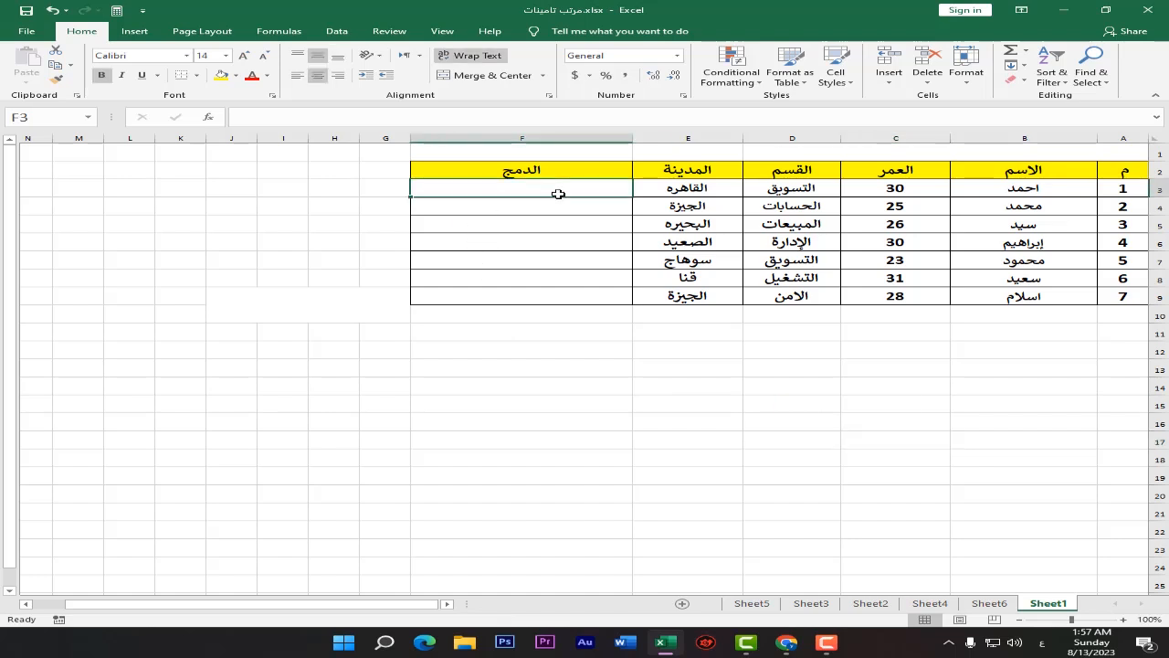
Enter the first row's name, 30, التسويق and القاهرة, slash-separated, into F3.
{"action": "type", "text": "احم"}
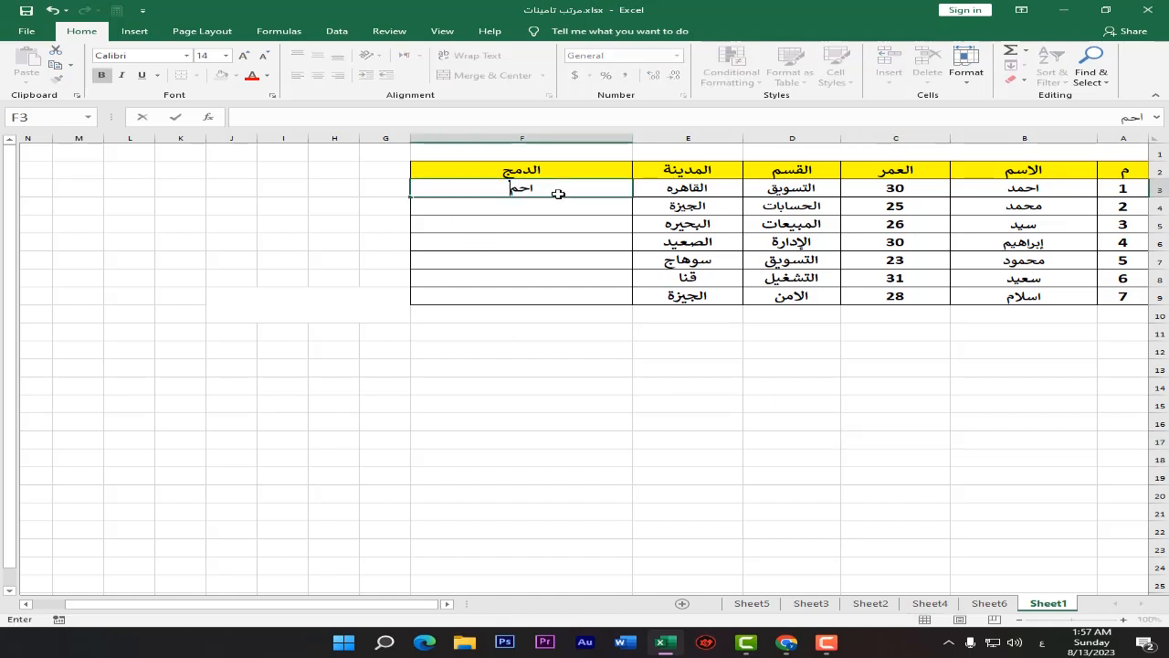
{"action": "type", "text": "د"}
{"action": "type", "text": "م"}
{"action": "key", "text": "BackSpace"}
{"action": "type", "text": "/"}
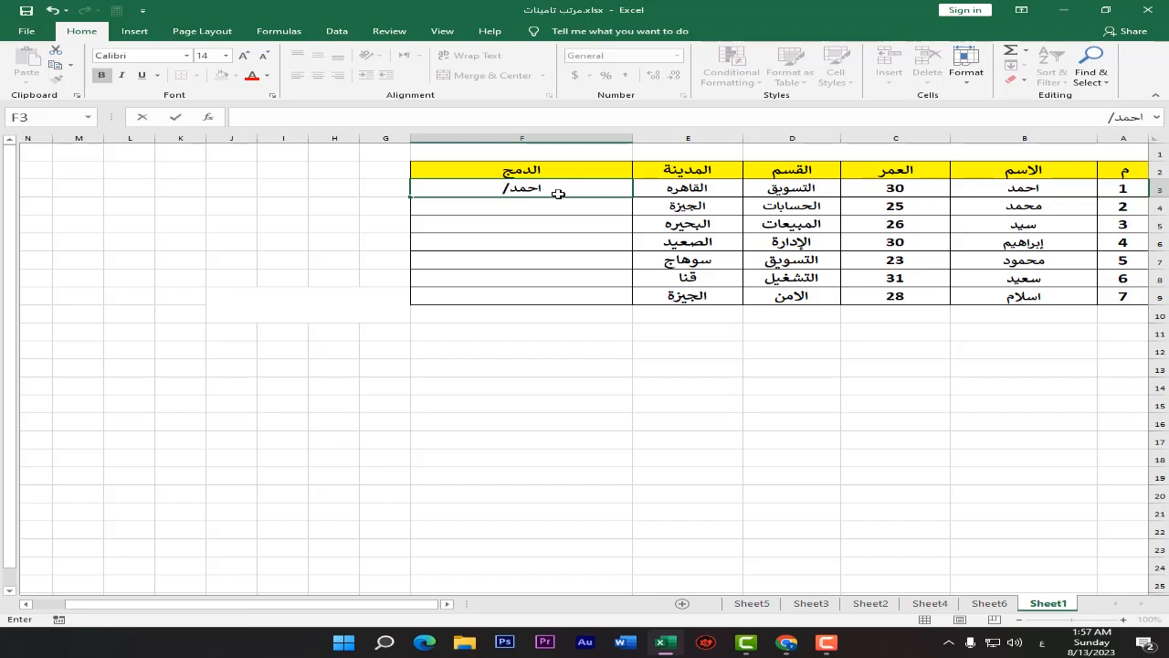
{"action": "type", "text": "30/التسويق"}
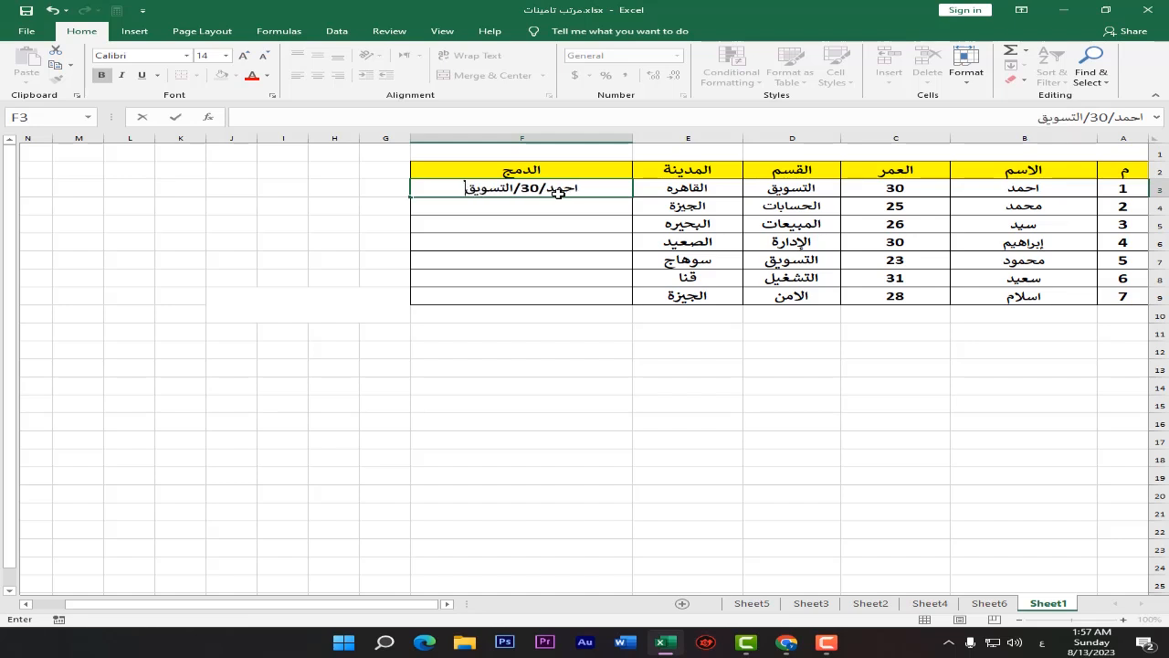
{"action": "type", "text": "/"}
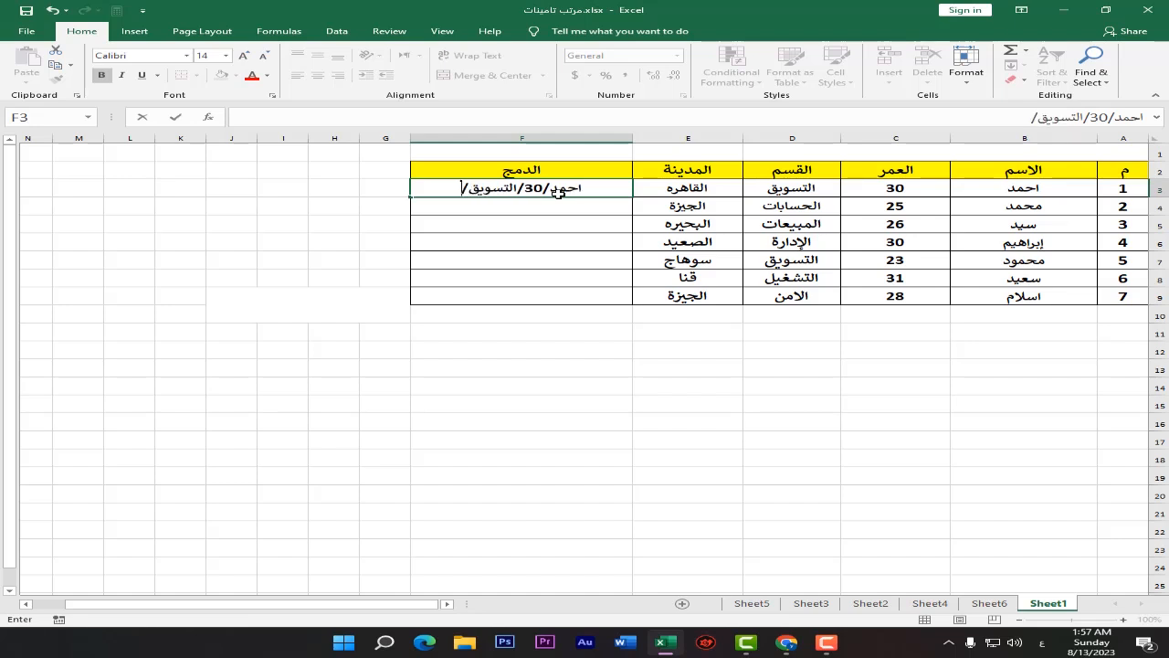
{"action": "type", "text": "الق"}
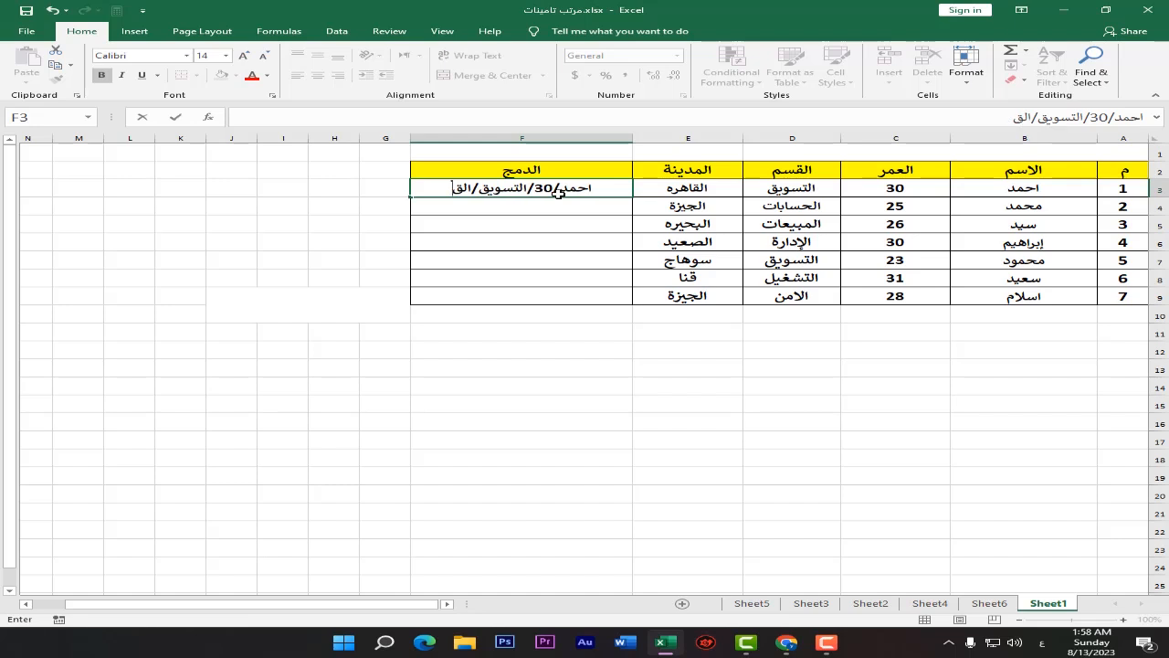
{"action": "type", "text": "اهرة"}
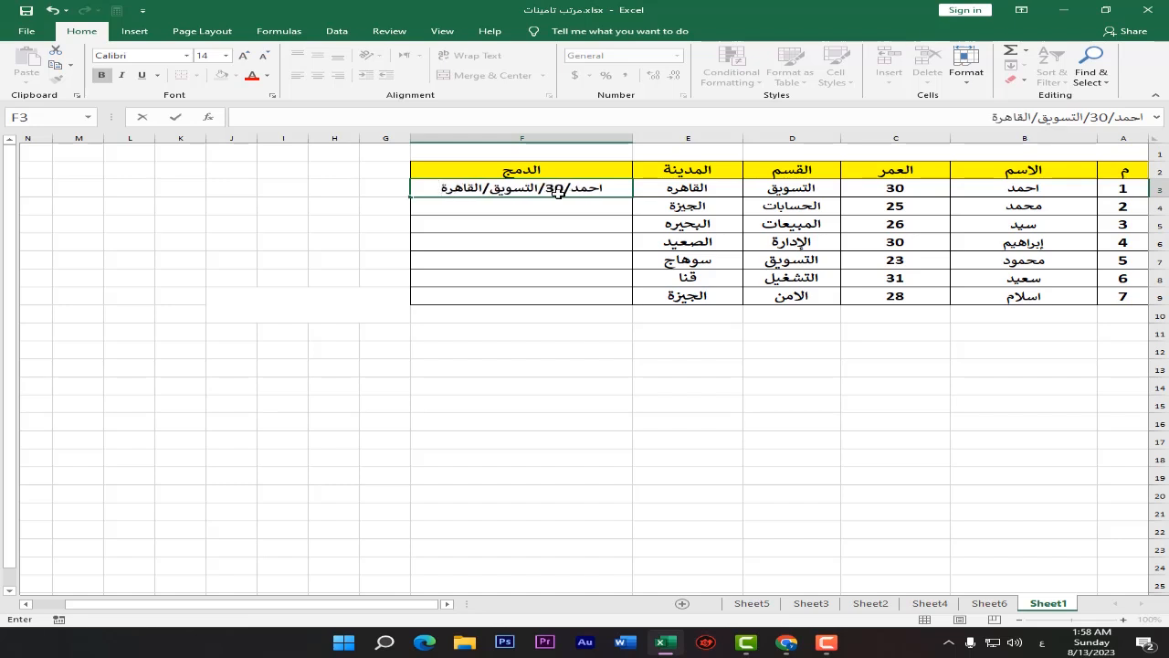
{"action": "key", "text": "Return"}
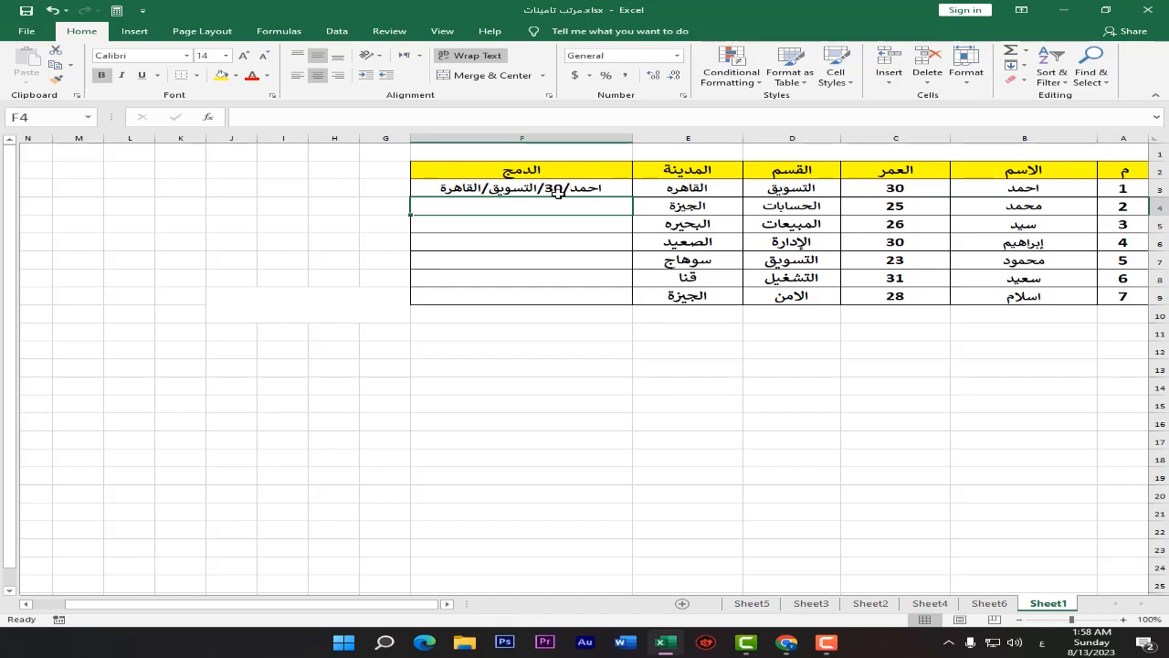
Start typing the second row's name/25/الحسابات/الجيزة in F4 and accept Flash Fill for F5:F9.
{"action": "type", "text": "محمد/25/الحسابات/الجيزة"}
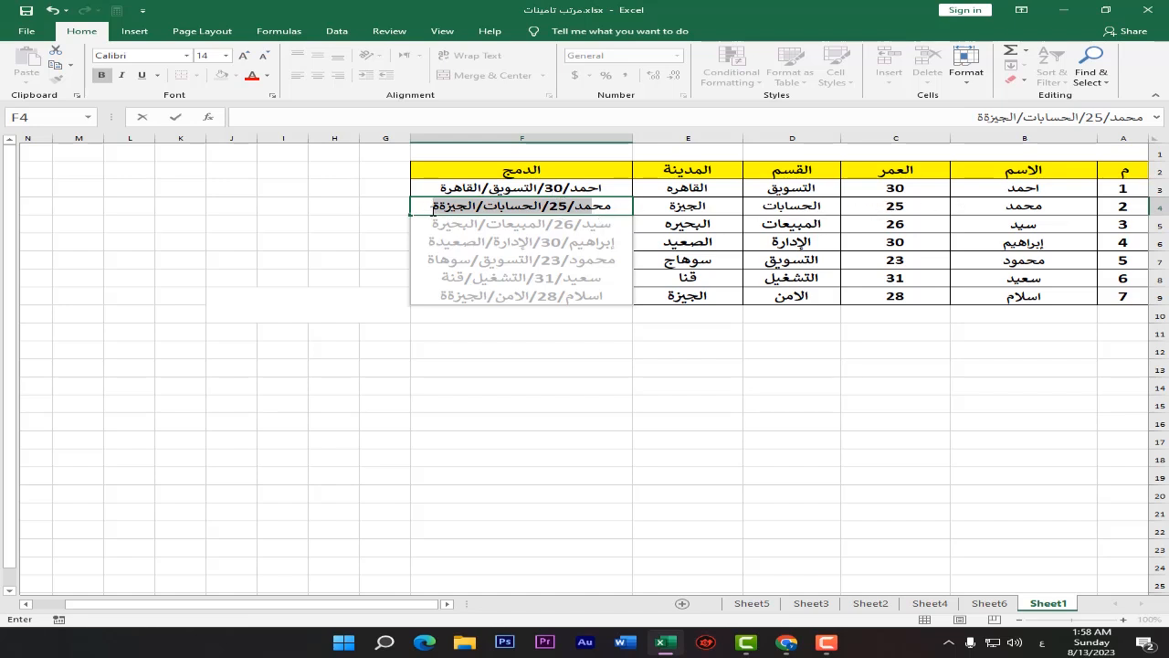
{"action": "key", "text": "BackSpace"}
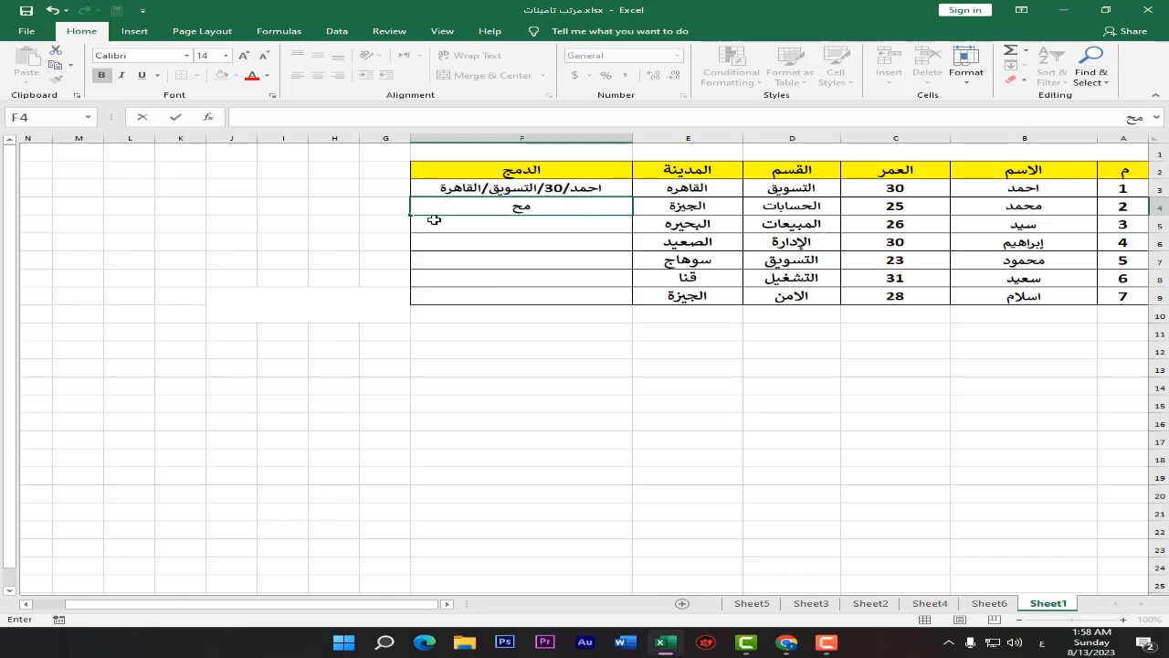
{"action": "key", "text": "BackSpace"}
{"action": "type", "text": "مد/25/الحسابات/الجيزةة"}
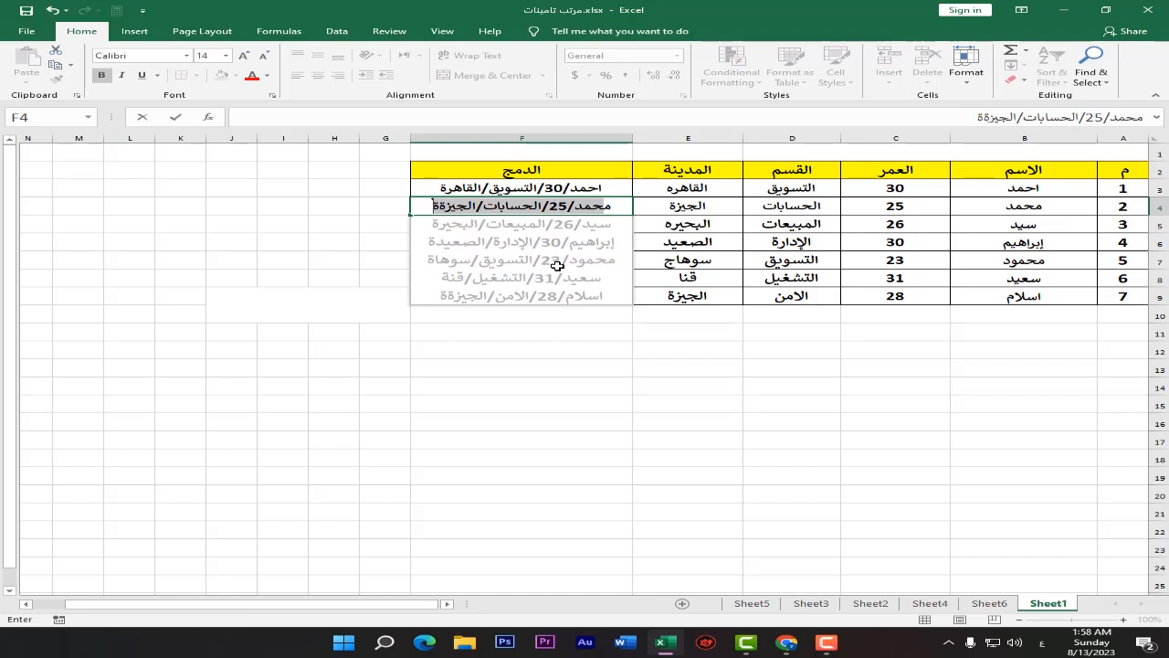
{"action": "key", "text": "Return"}
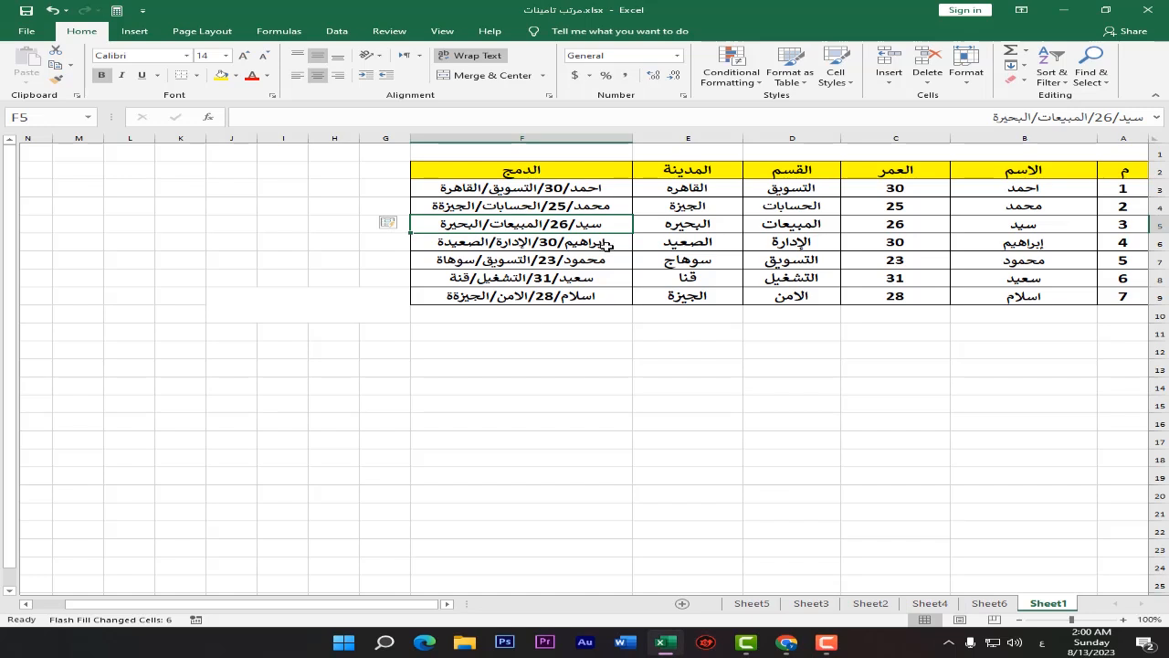
Clear F4:F9 and refill it with Flash Fill (Ctrl+E) from F4.
{"action": "left_click", "coordinate": [539, 206]}
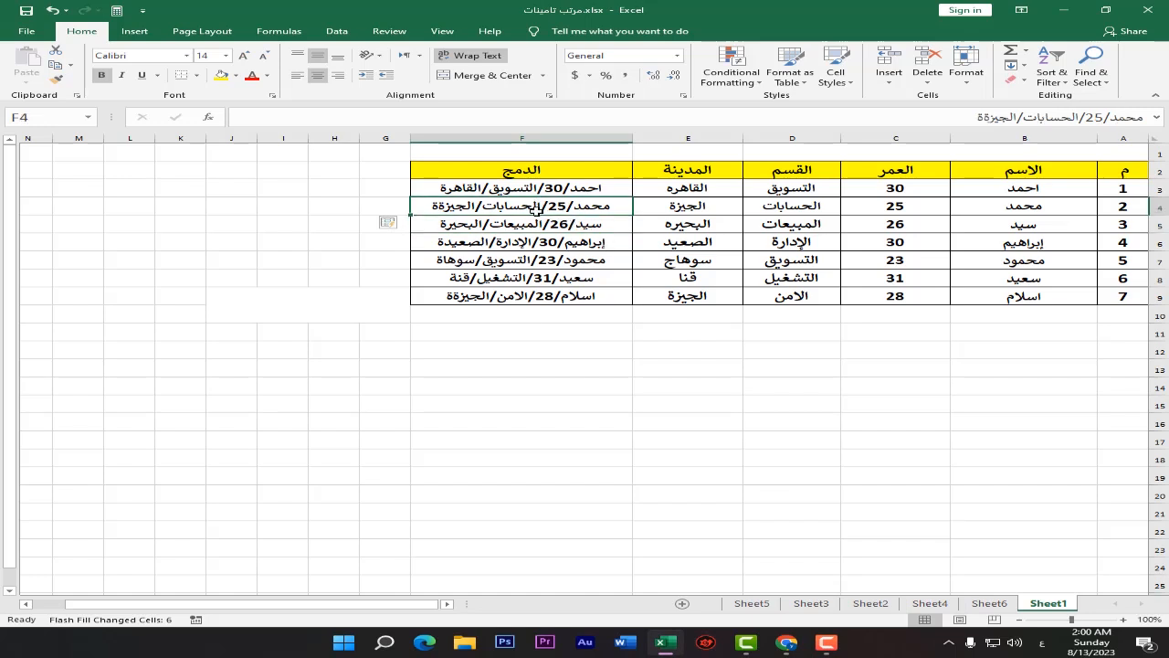
{"action": "left_click_drag", "start_coordinate": [539, 206], "coordinate": [535, 294]}
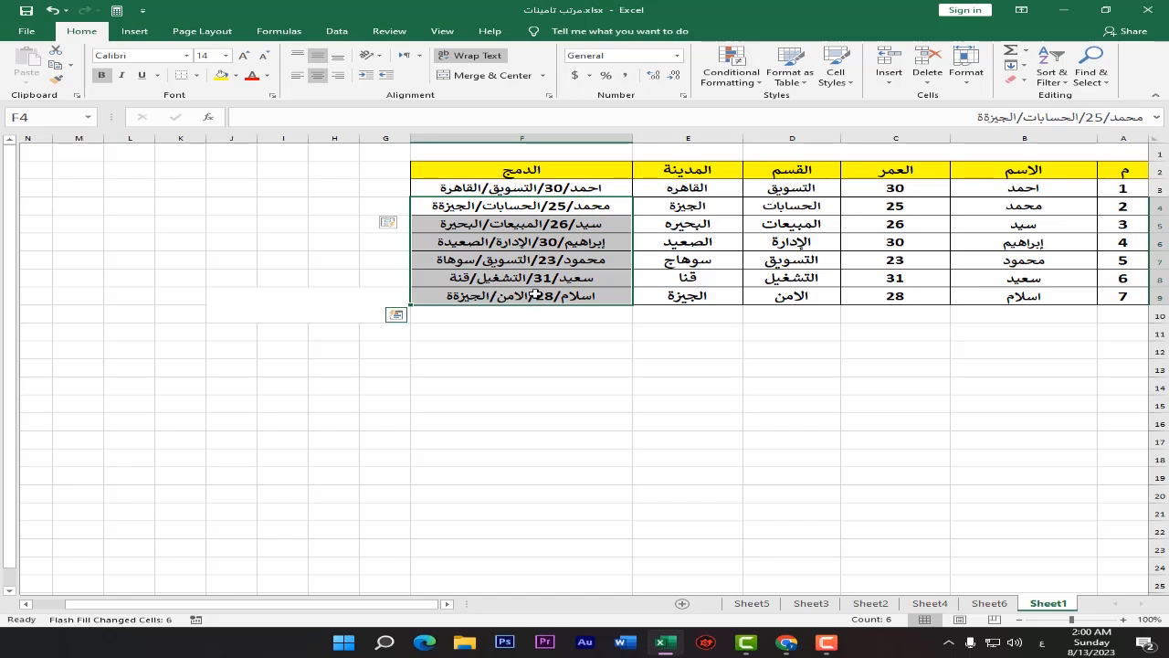
{"action": "key", "text": "Delete"}
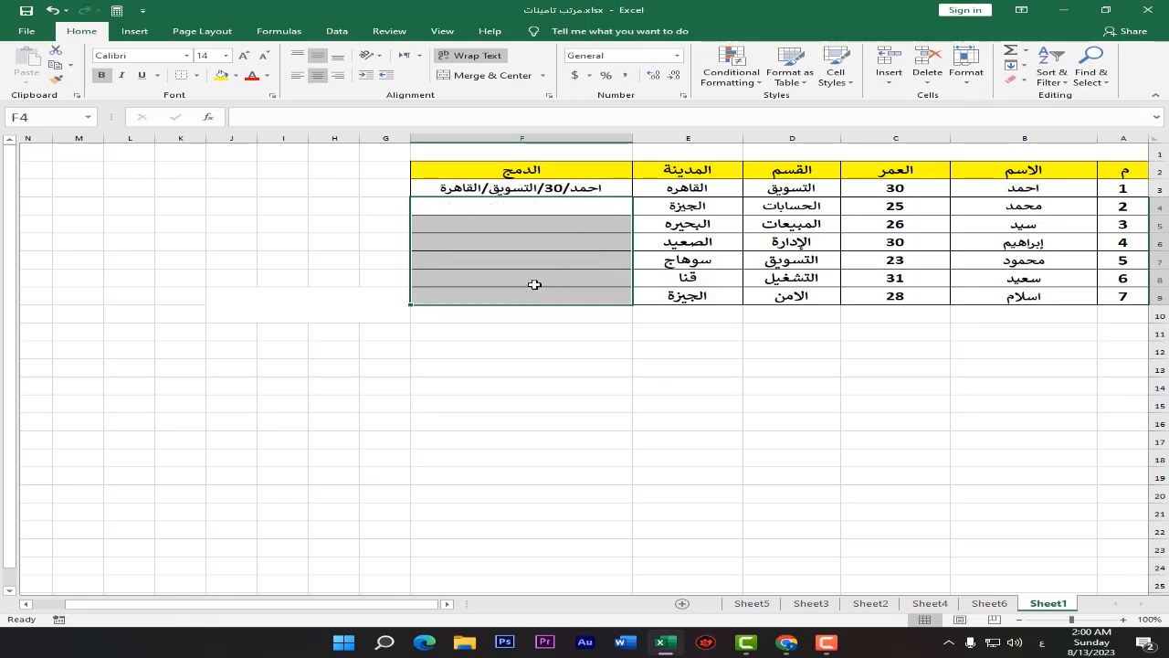
{"action": "left_click_drag", "start_coordinate": [552, 189], "coordinate": [548, 190]}
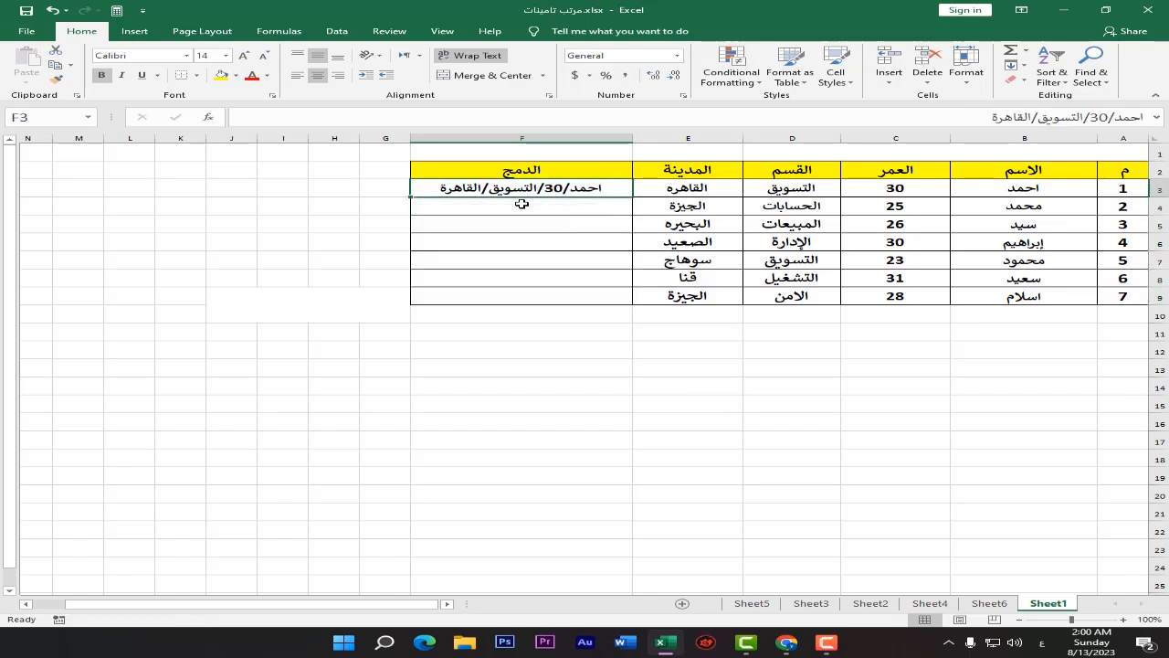
{"action": "left_click", "coordinate": [522, 204]}
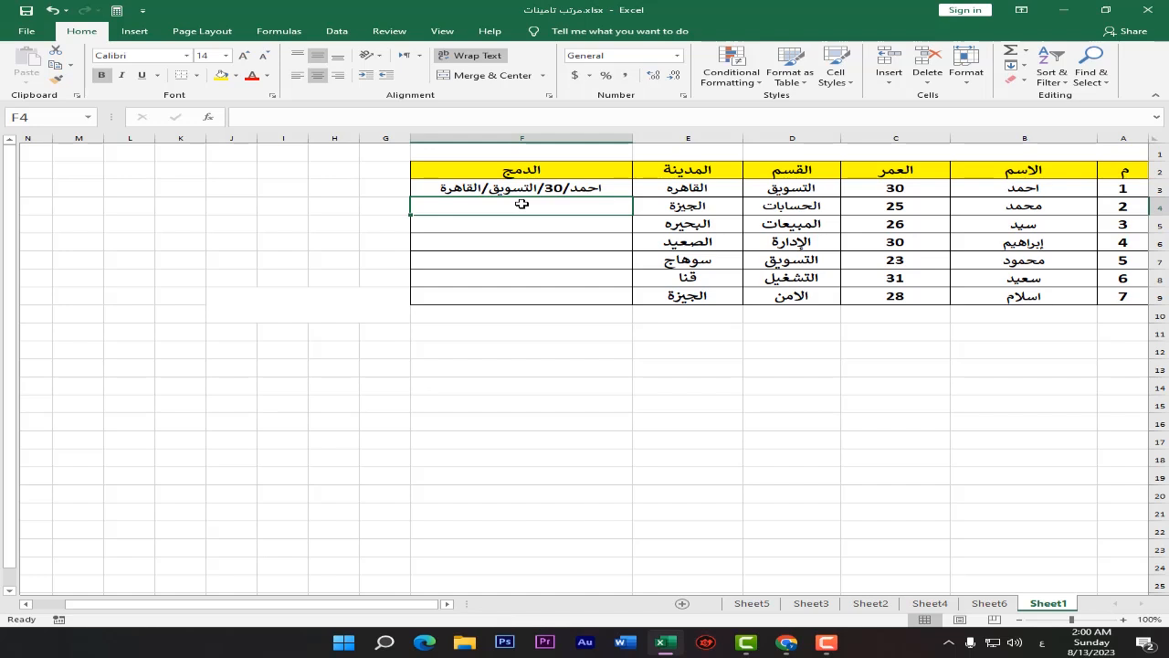
{"action": "key", "text": "ctrl+e"}
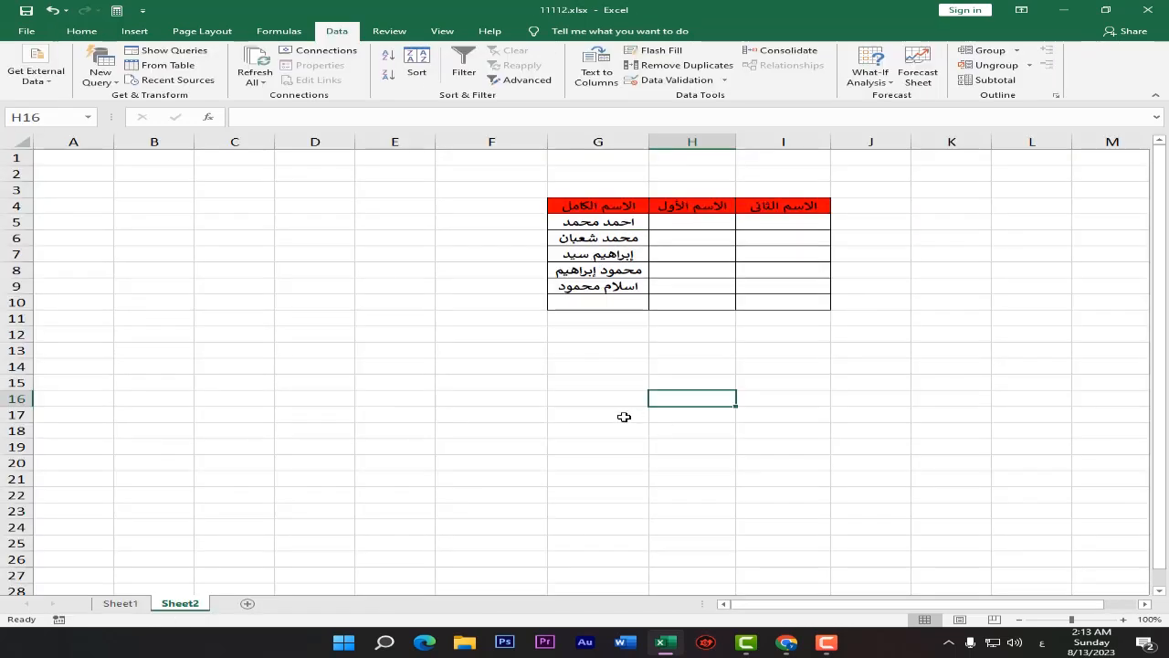
Split the full names in G5:G9 at spaces with Text to Columns, replacing existing data.
{"action": "left_click", "coordinate": [609, 288]}
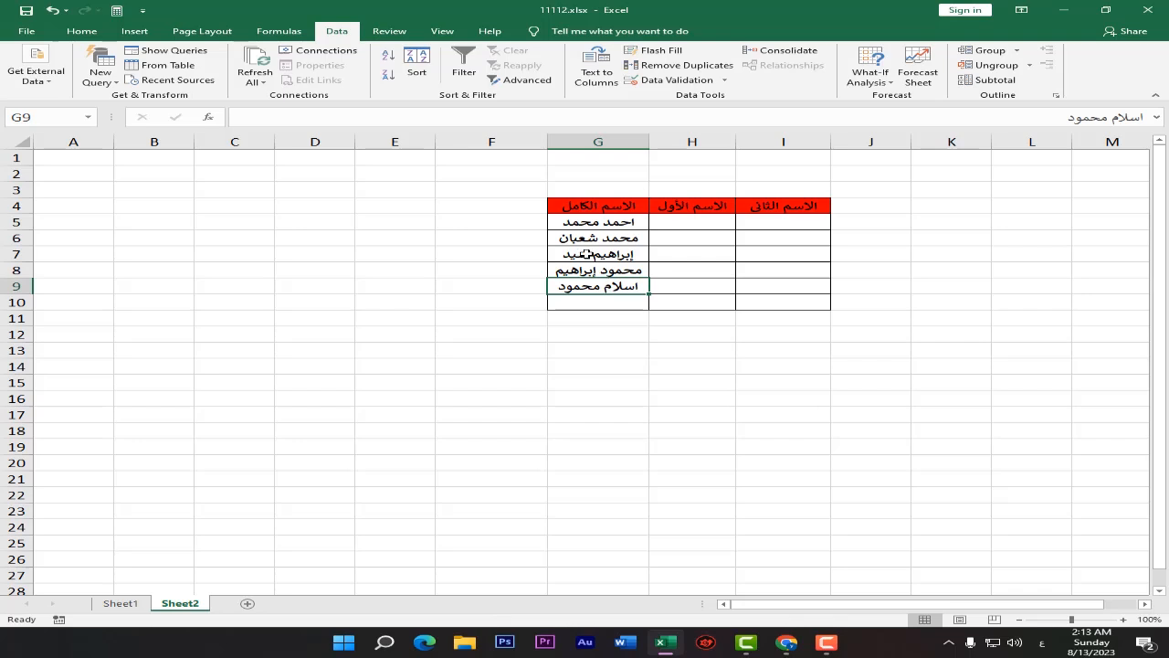
{"action": "left_click", "coordinate": [617, 224]}
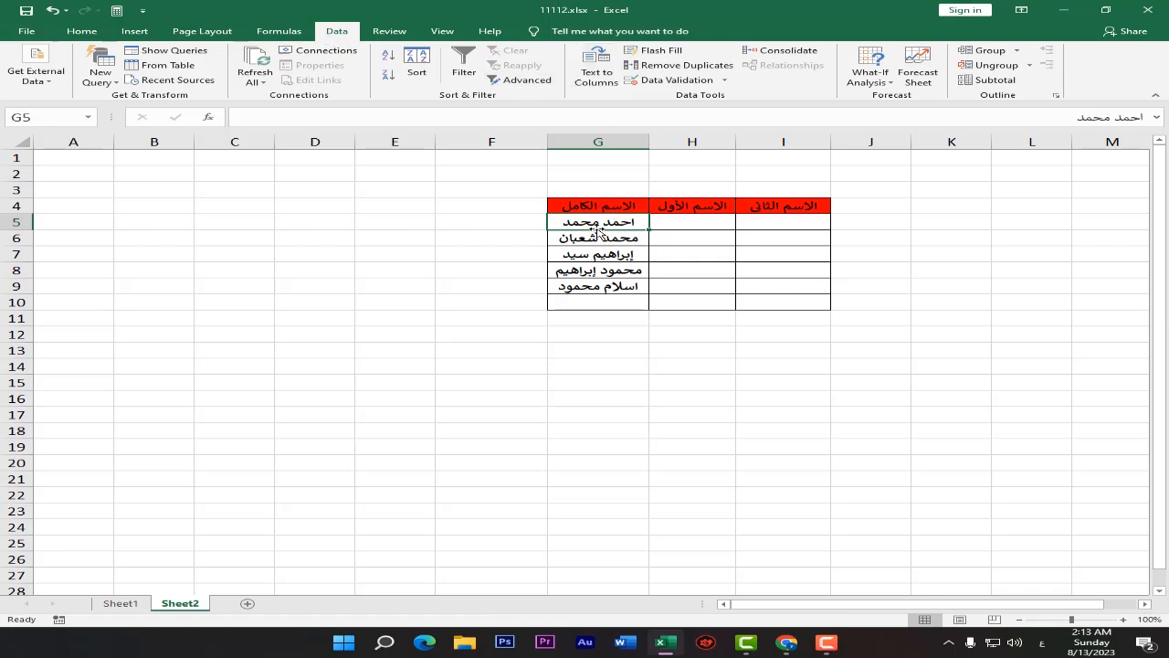
{"action": "left_click_drag", "start_coordinate": [599, 223], "coordinate": [599, 301]}
{"action": "left_click", "coordinate": [601, 72]}
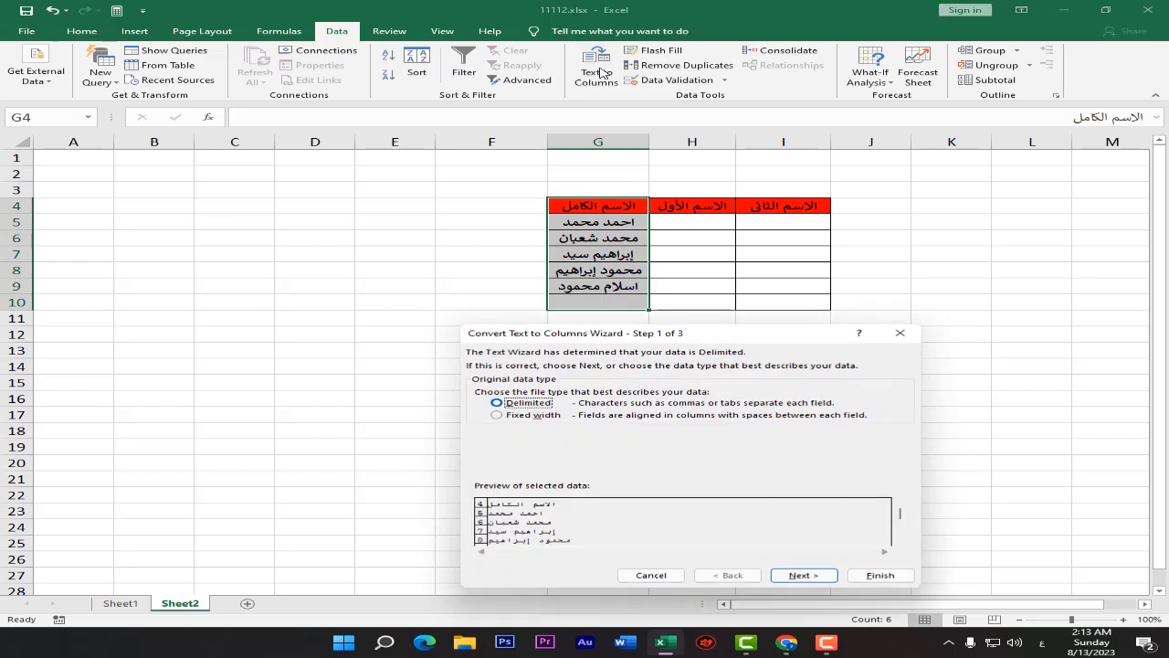
{"action": "left_click_drag", "start_coordinate": [620, 338], "coordinate": [633, 336]}
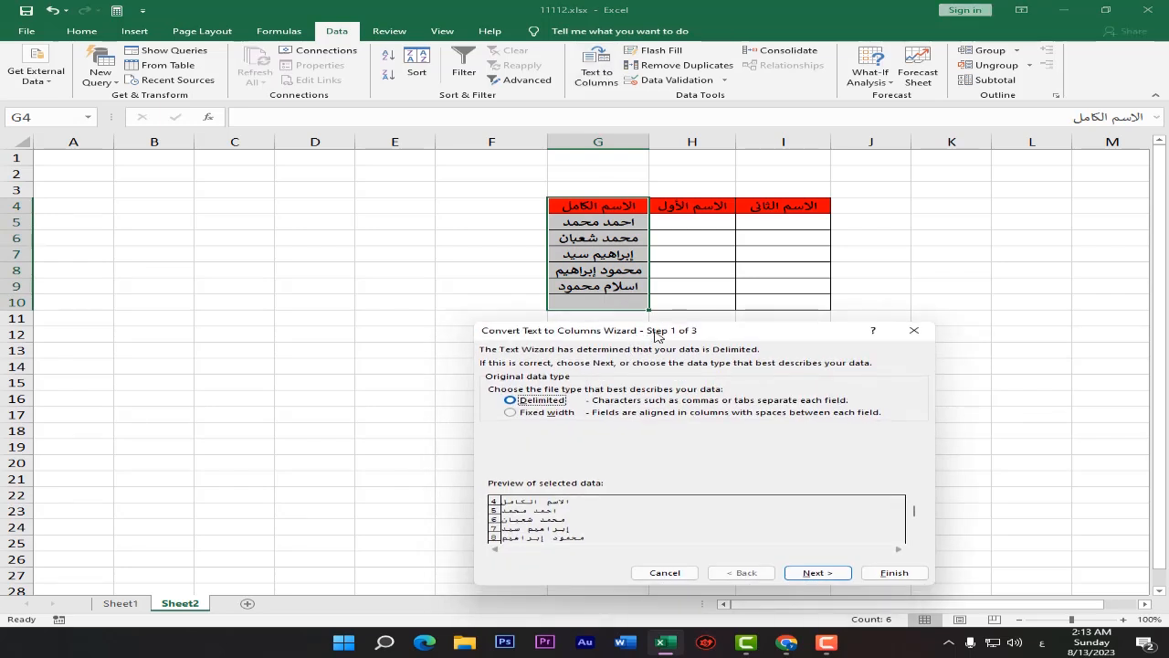
{"action": "left_click", "coordinate": [816, 573]}
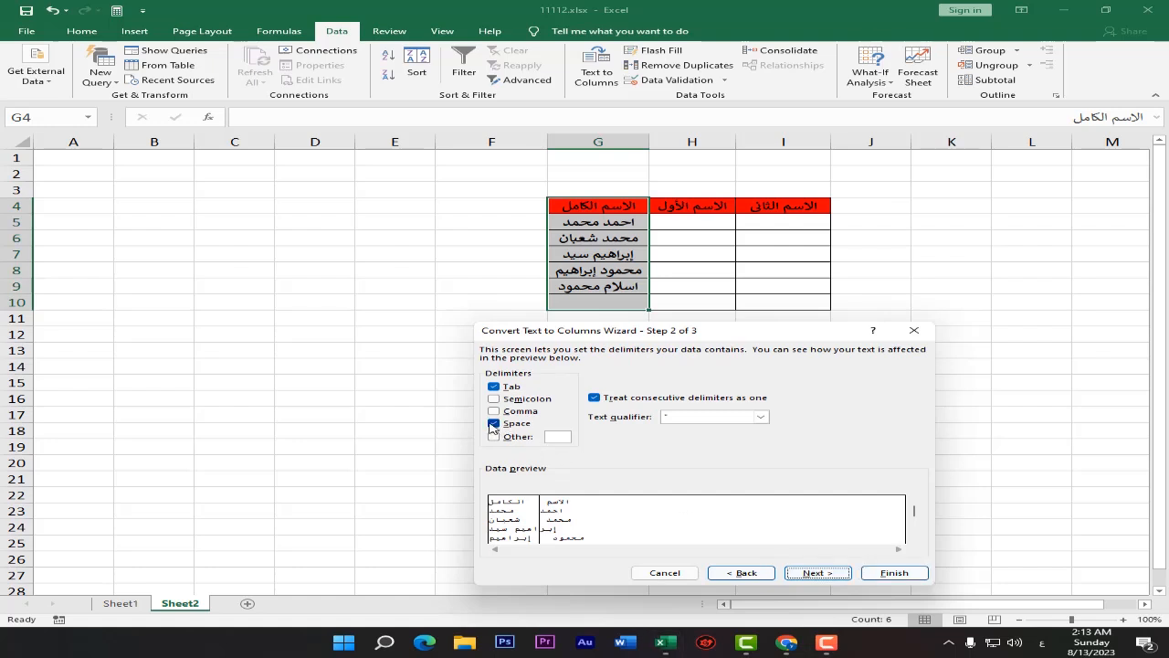
{"action": "left_click", "coordinate": [807, 576]}
{"action": "left_click", "coordinate": [889, 576]}
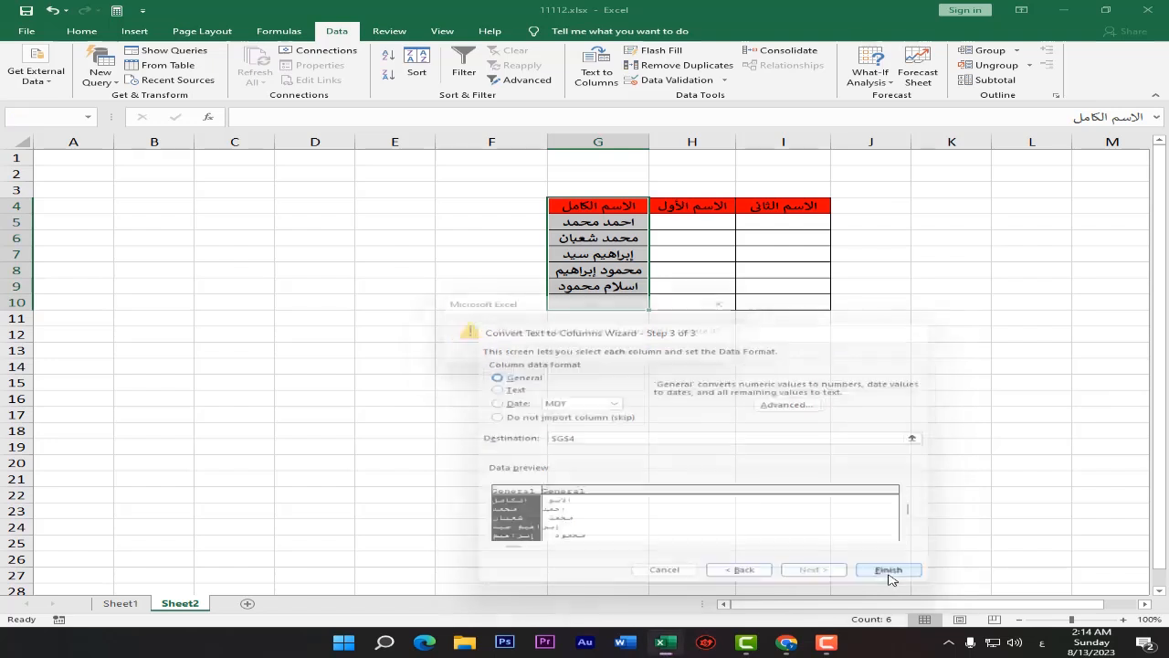
{"action": "left_click", "coordinate": [558, 358]}
Confirm overwriting the destination cells and review the split first and second names.
{"action": "left_click", "coordinate": [761, 408]}
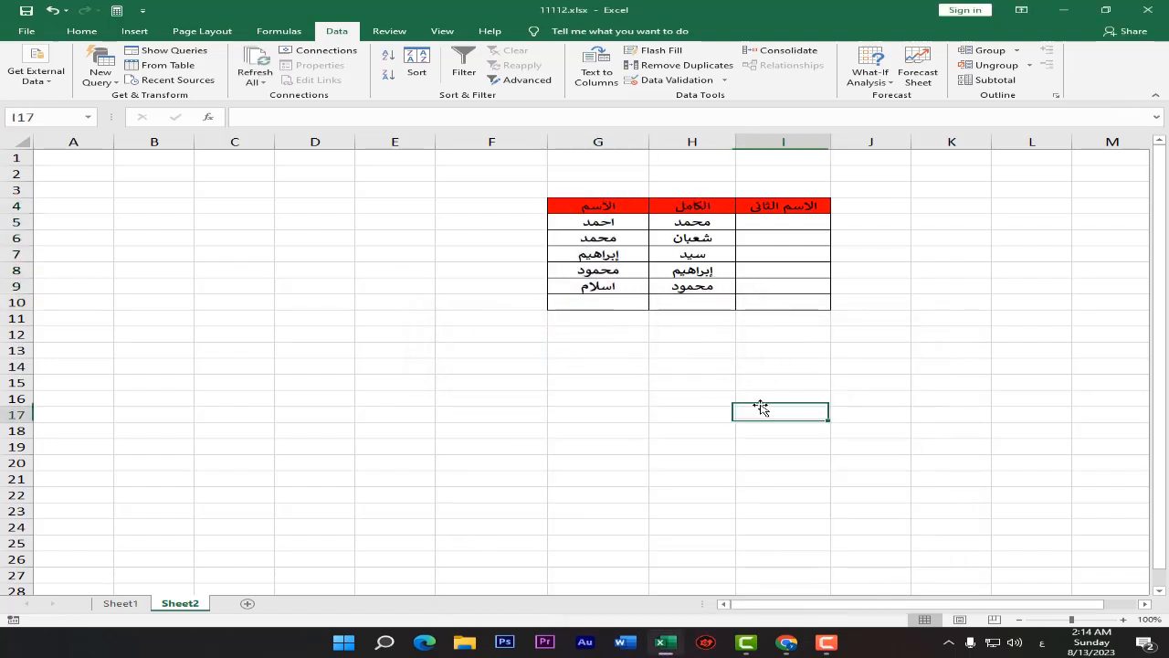
{"action": "left_click_drag", "start_coordinate": [616, 223], "coordinate": [607, 287]}
{"action": "left_click_drag", "start_coordinate": [691, 222], "coordinate": [706, 288]}
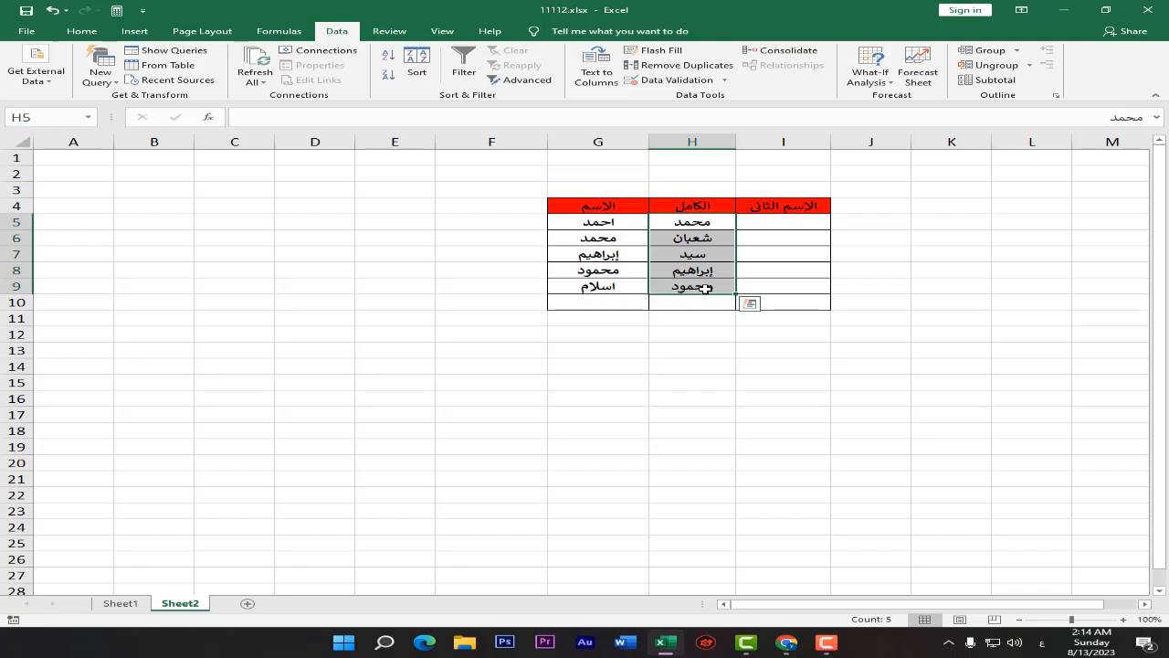
{"action": "left_click", "coordinate": [679, 386]}
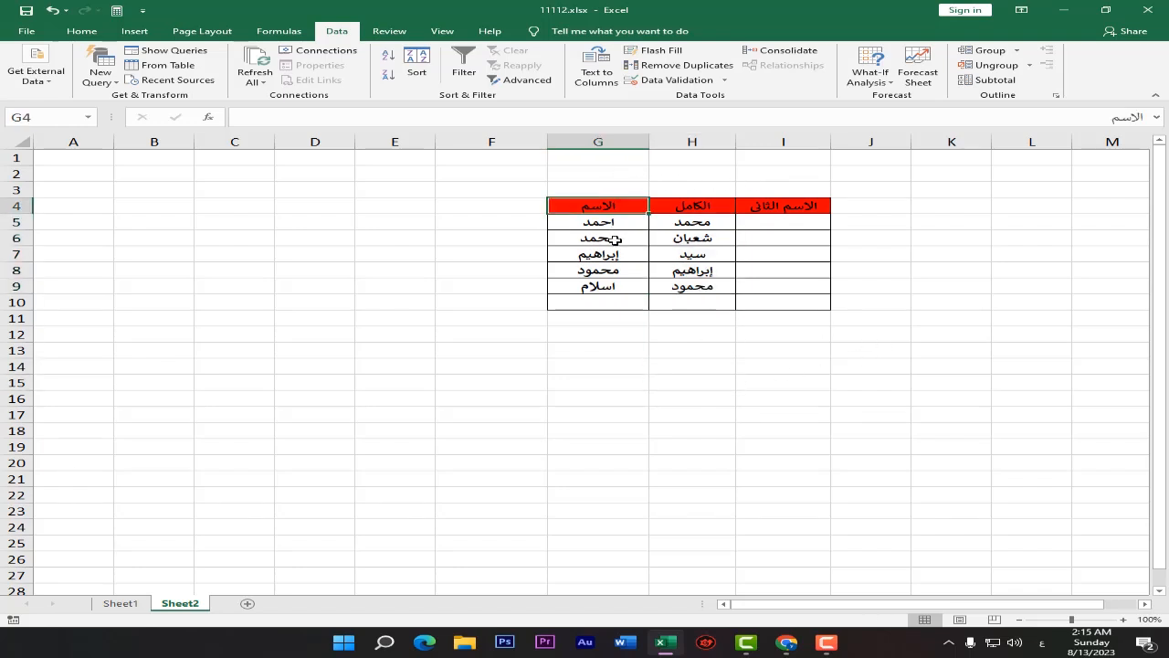
Append الاول to the G4 header to make it الاسم الأول.
{"action": "left_click", "coordinate": [614, 240]}
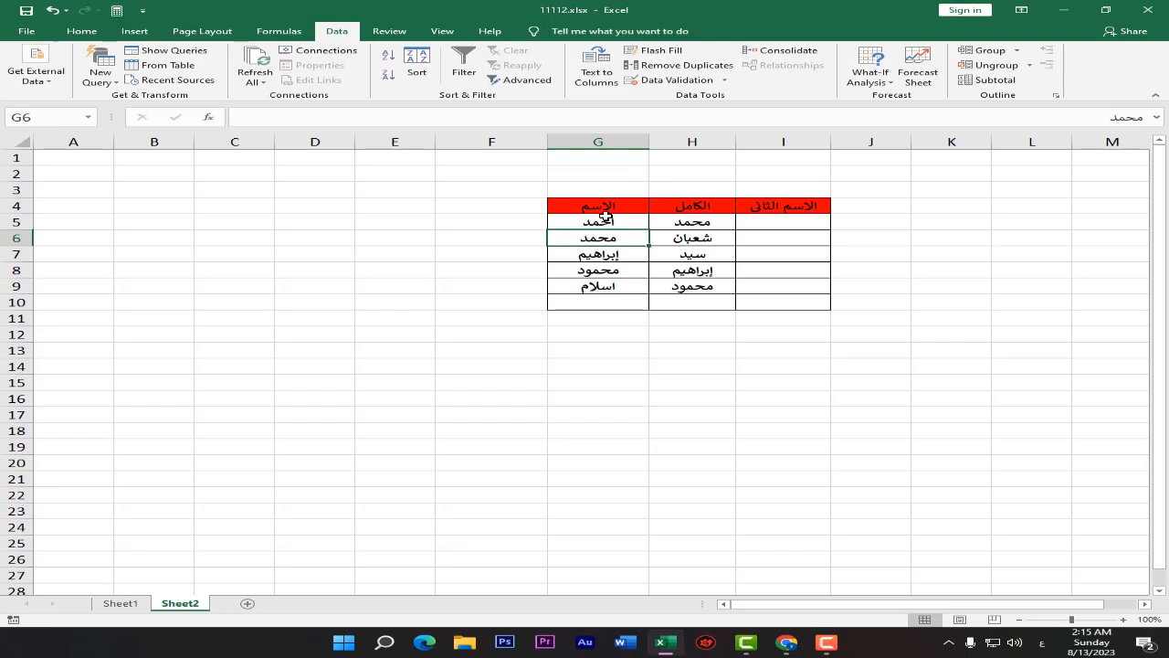
{"action": "left_click", "coordinate": [605, 219]}
{"action": "left_click", "coordinate": [593, 206]}
{"action": "double_click", "coordinate": [590, 206]}
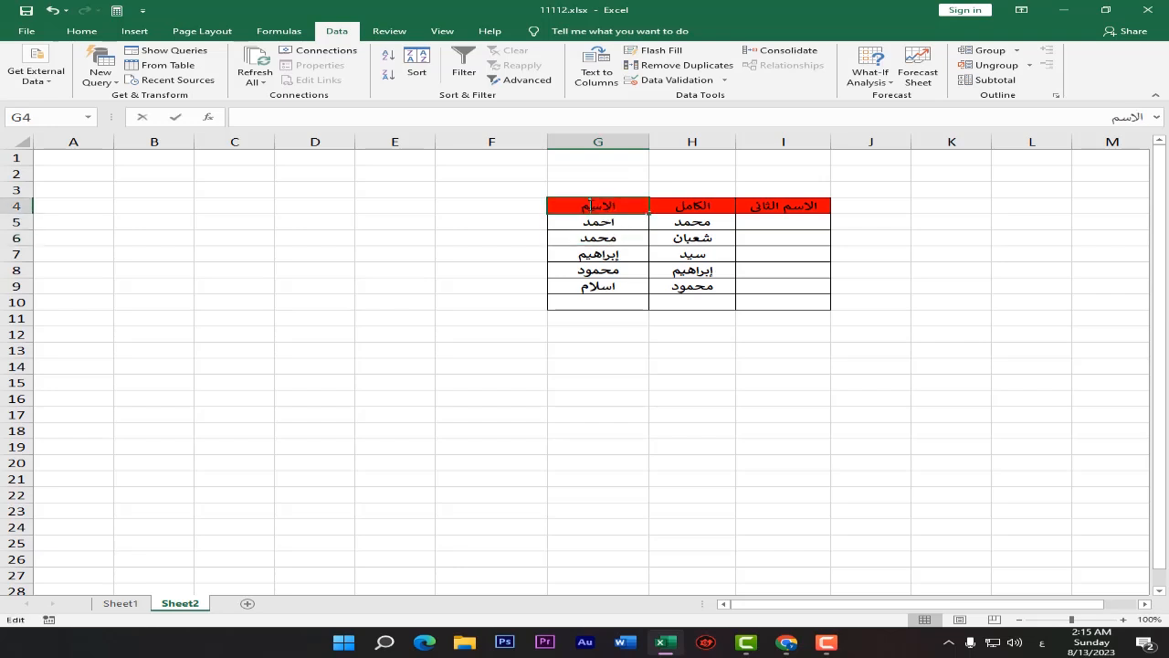
{"action": "type", "text": "الاول"}
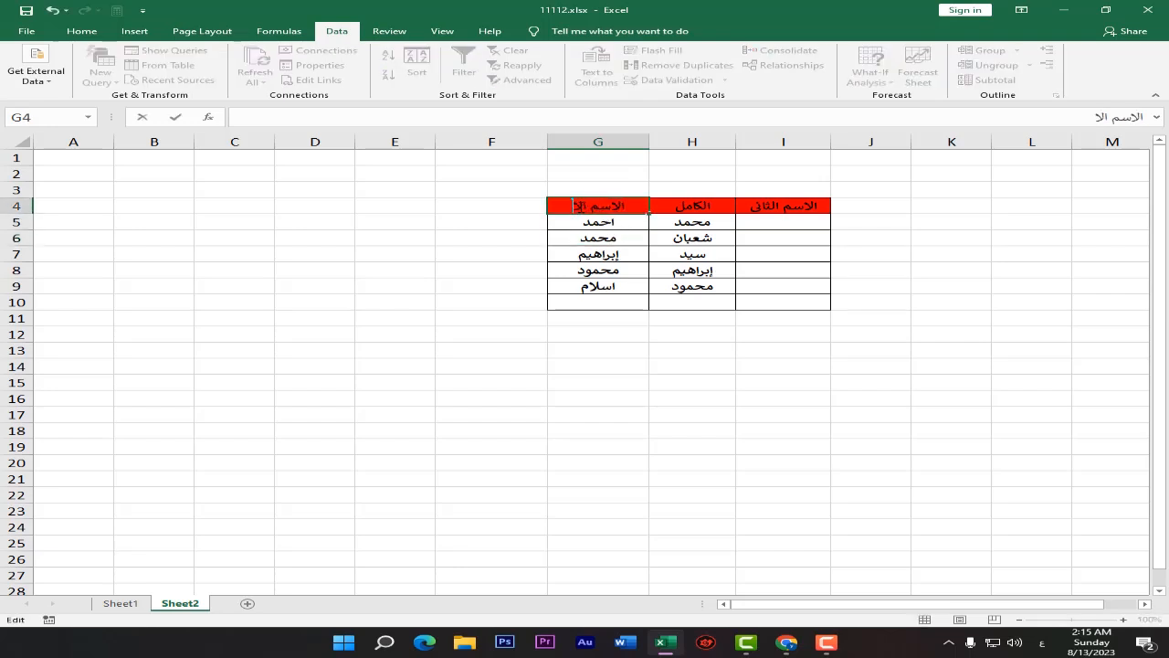
{"action": "left_click", "coordinate": [690, 203]}
Move the second-name header from I4 into H4 and clear I4.
{"action": "key", "text": "Delete"}
{"action": "left_click", "coordinate": [781, 210]}
{"action": "key", "text": "ctrl+c"}
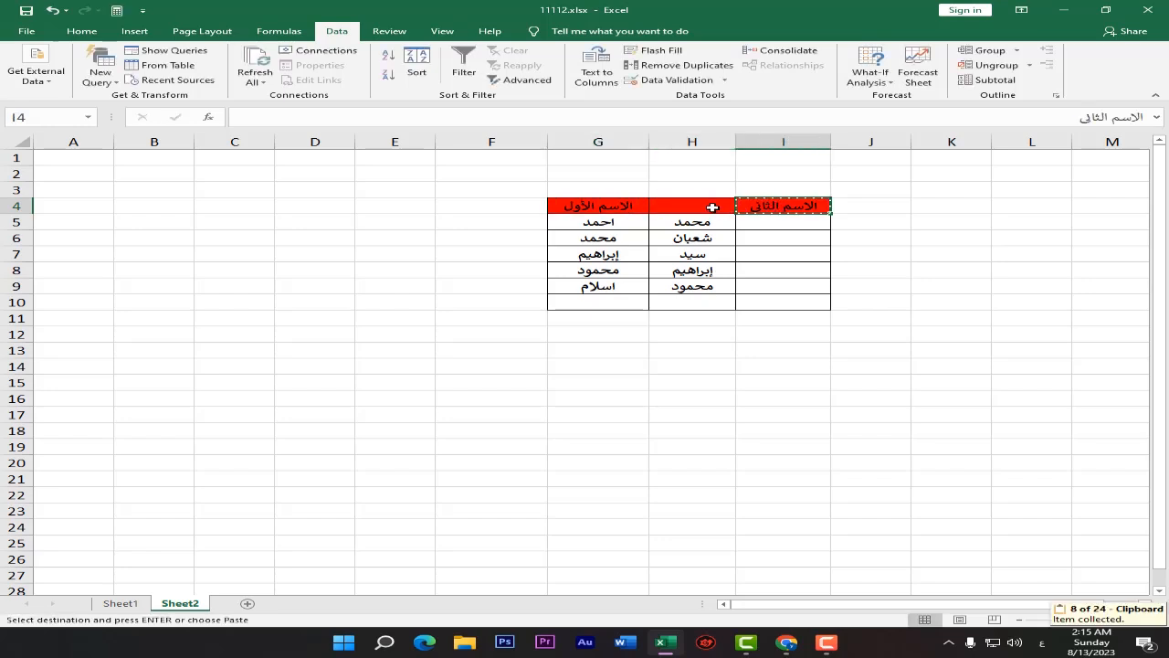
{"action": "left_click", "coordinate": [717, 202]}
{"action": "key", "text": "ctrl+v"}
{"action": "left_click", "coordinate": [784, 204]}
{"action": "key", "text": "Delete"}
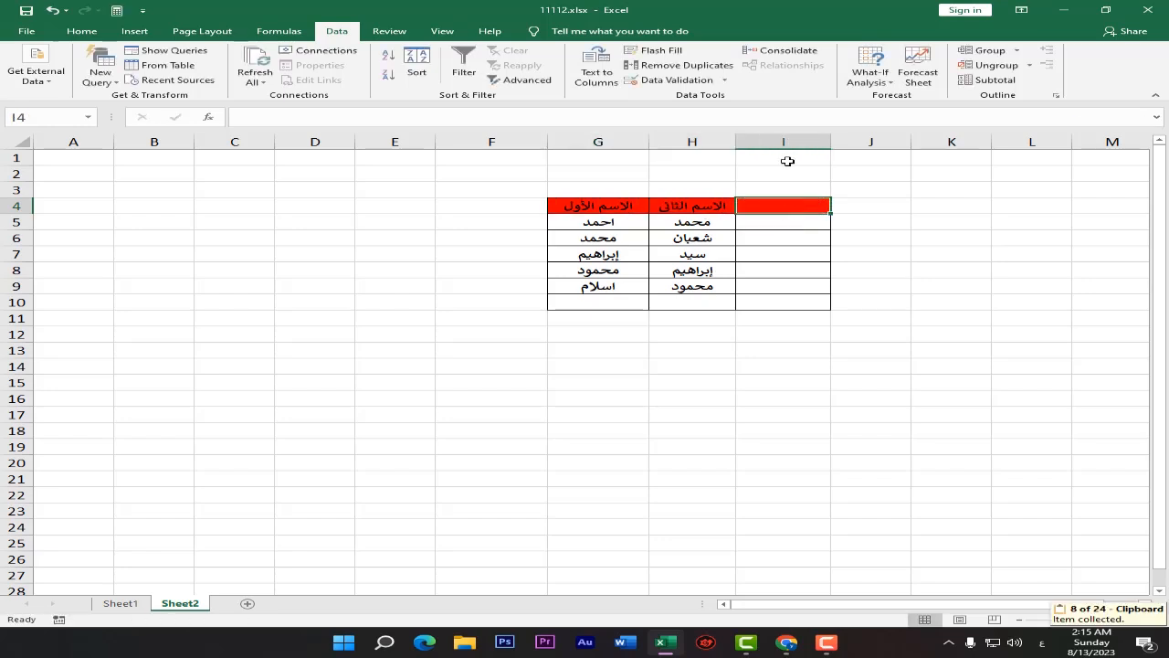
Delete the leftover cells I4:I10, shifting cells left.
{"action": "left_click", "coordinate": [783, 141]}
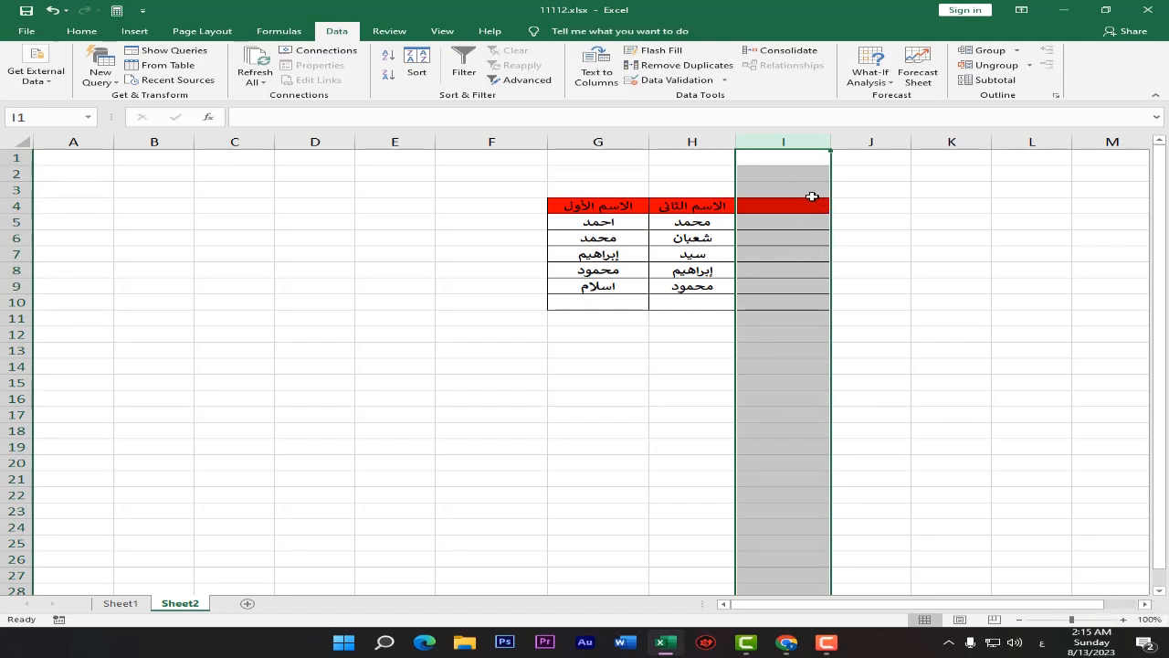
{"action": "left_click", "coordinate": [810, 194]}
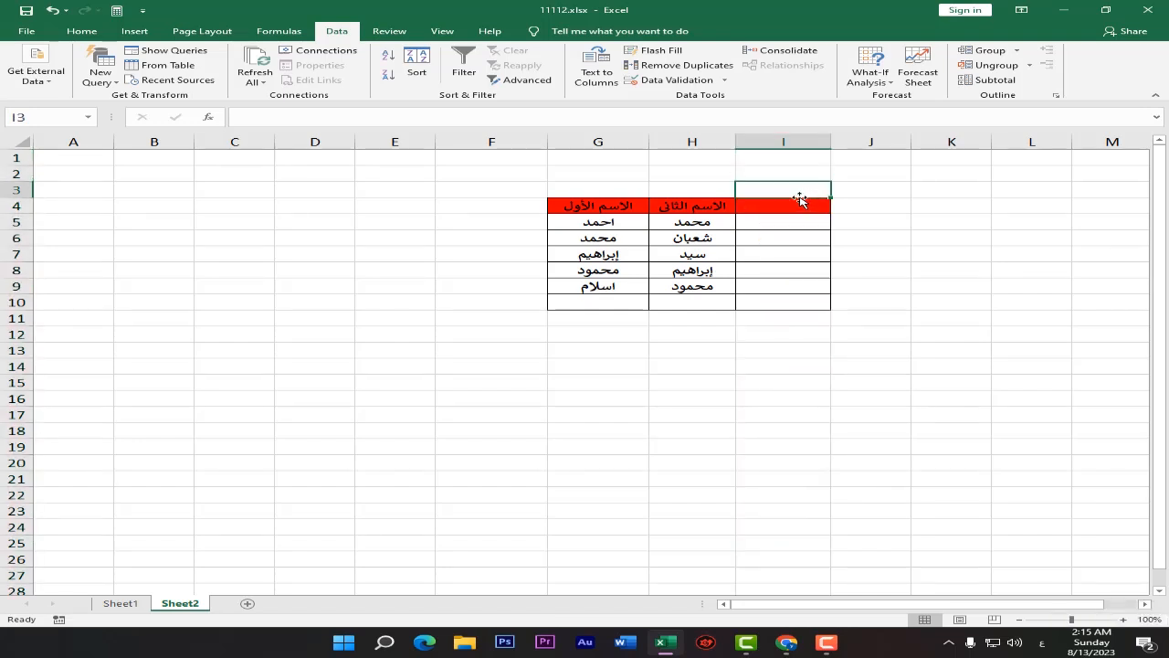
{"action": "left_click_drag", "start_coordinate": [804, 205], "coordinate": [795, 302]}
{"action": "right_click", "coordinate": [782, 214]}
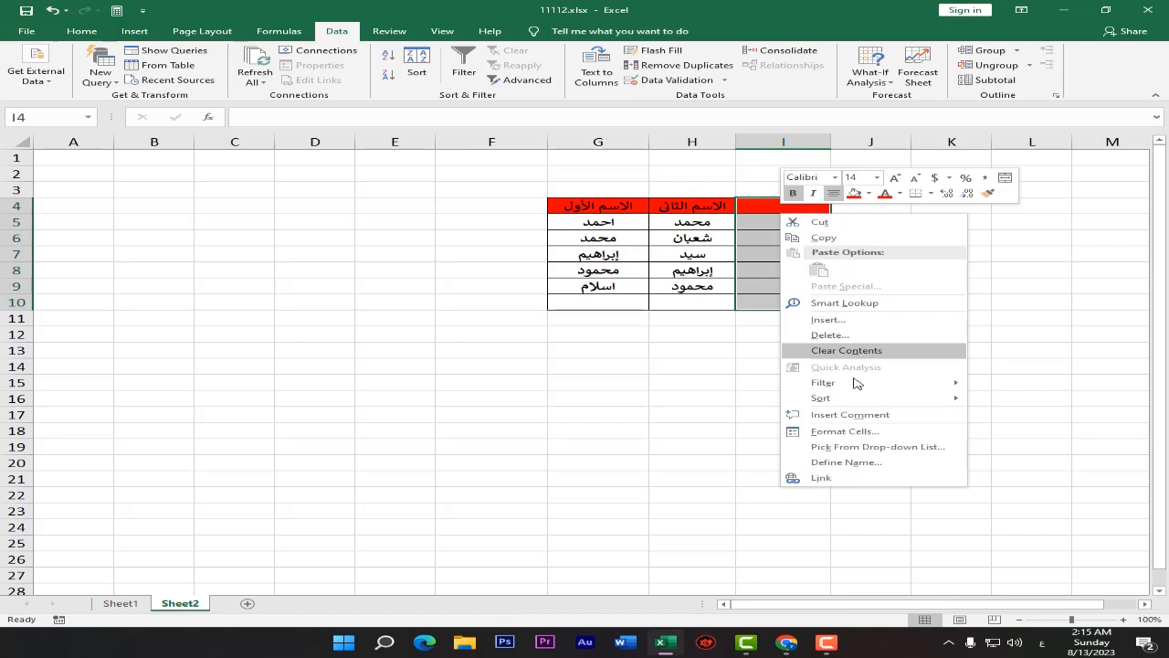
{"action": "left_click", "coordinate": [829, 335]}
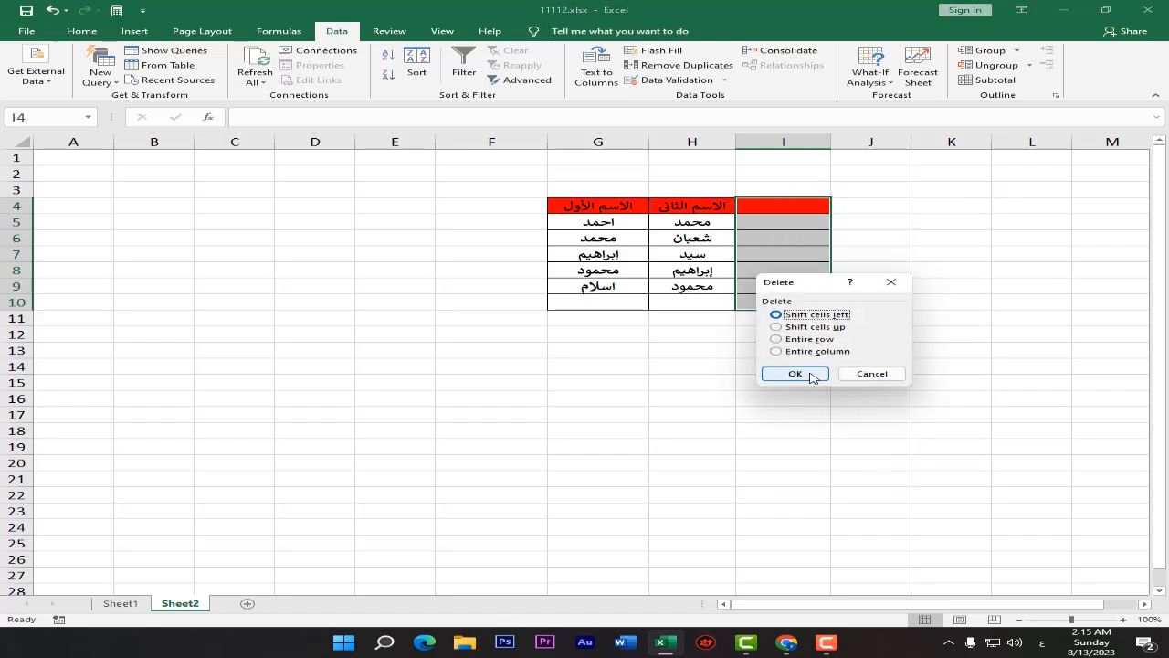
{"action": "left_click", "coordinate": [809, 373]}
{"action": "left_click", "coordinate": [785, 365]}
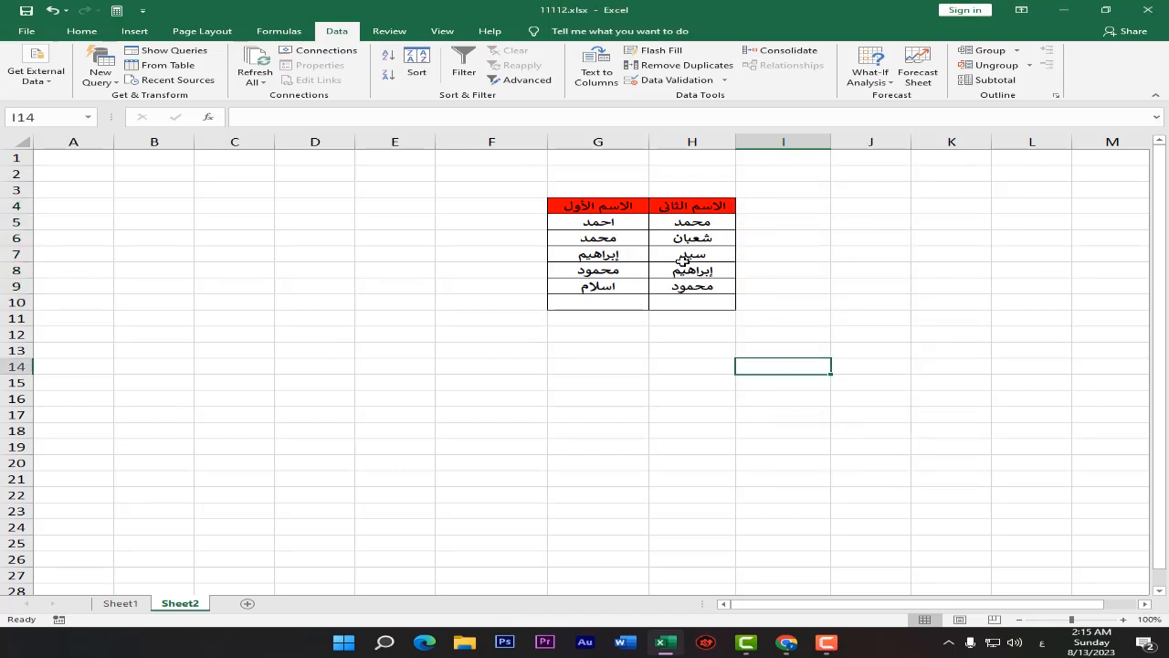